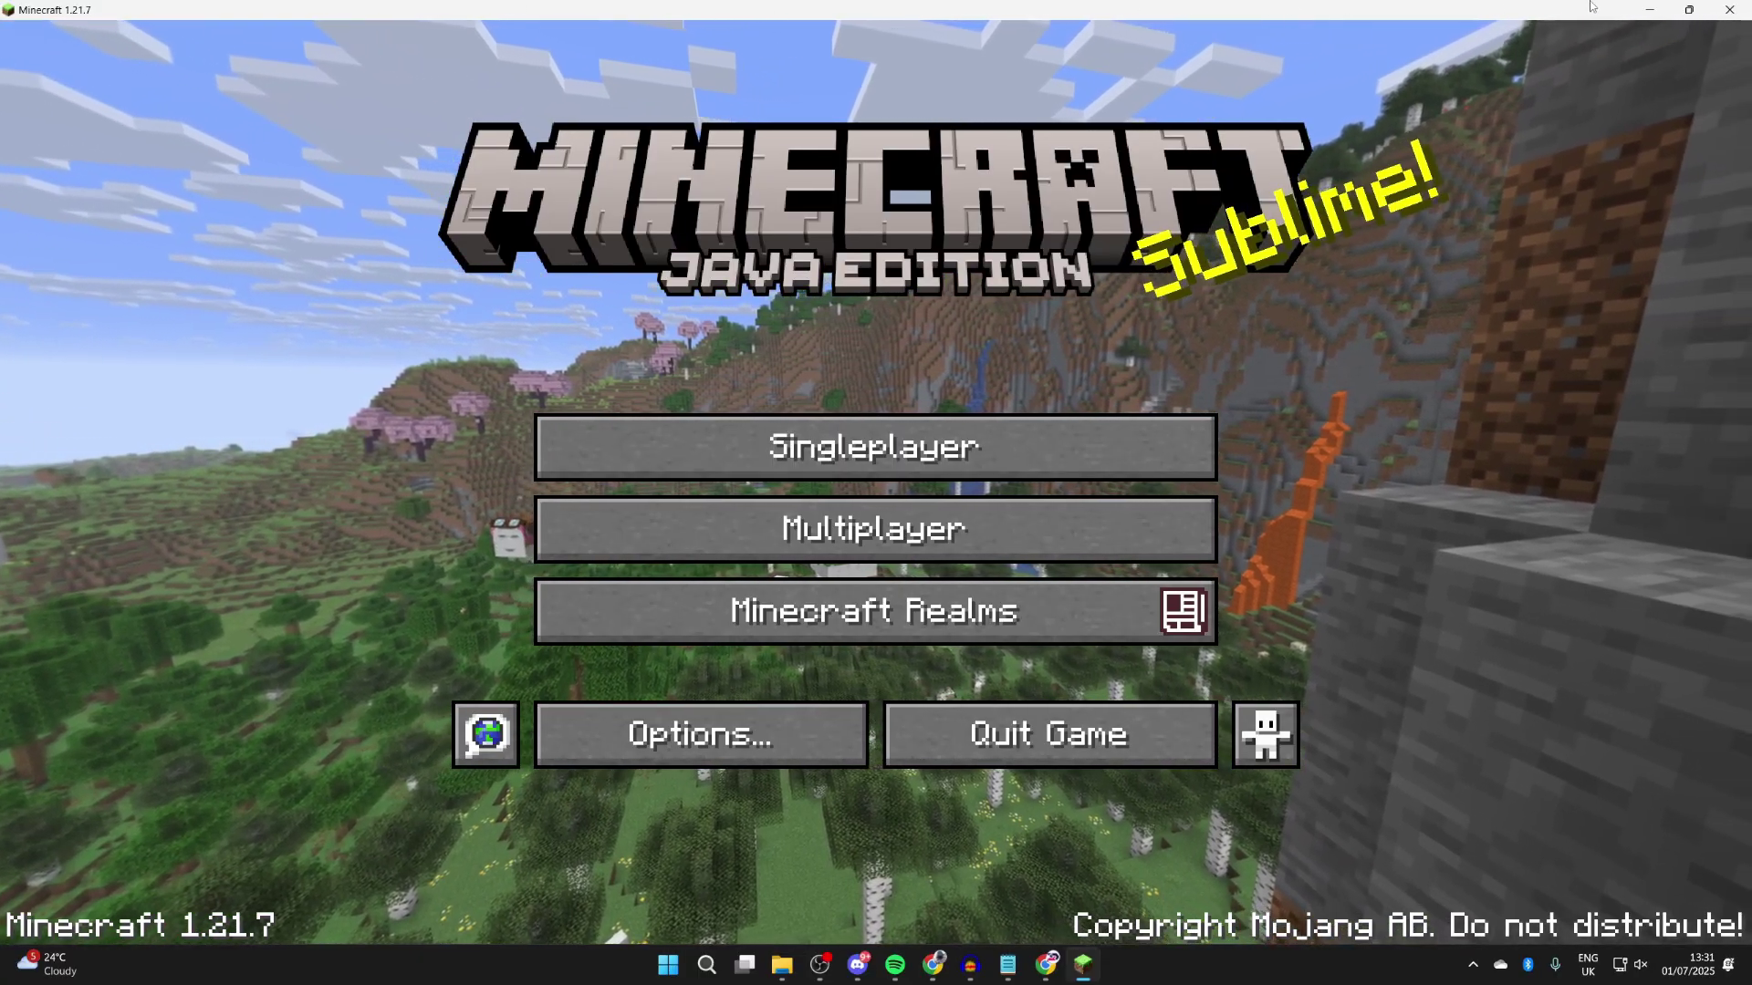
- Minimise the Minecraft game window to reveal the Windows desktop
left_click(1649, 9)
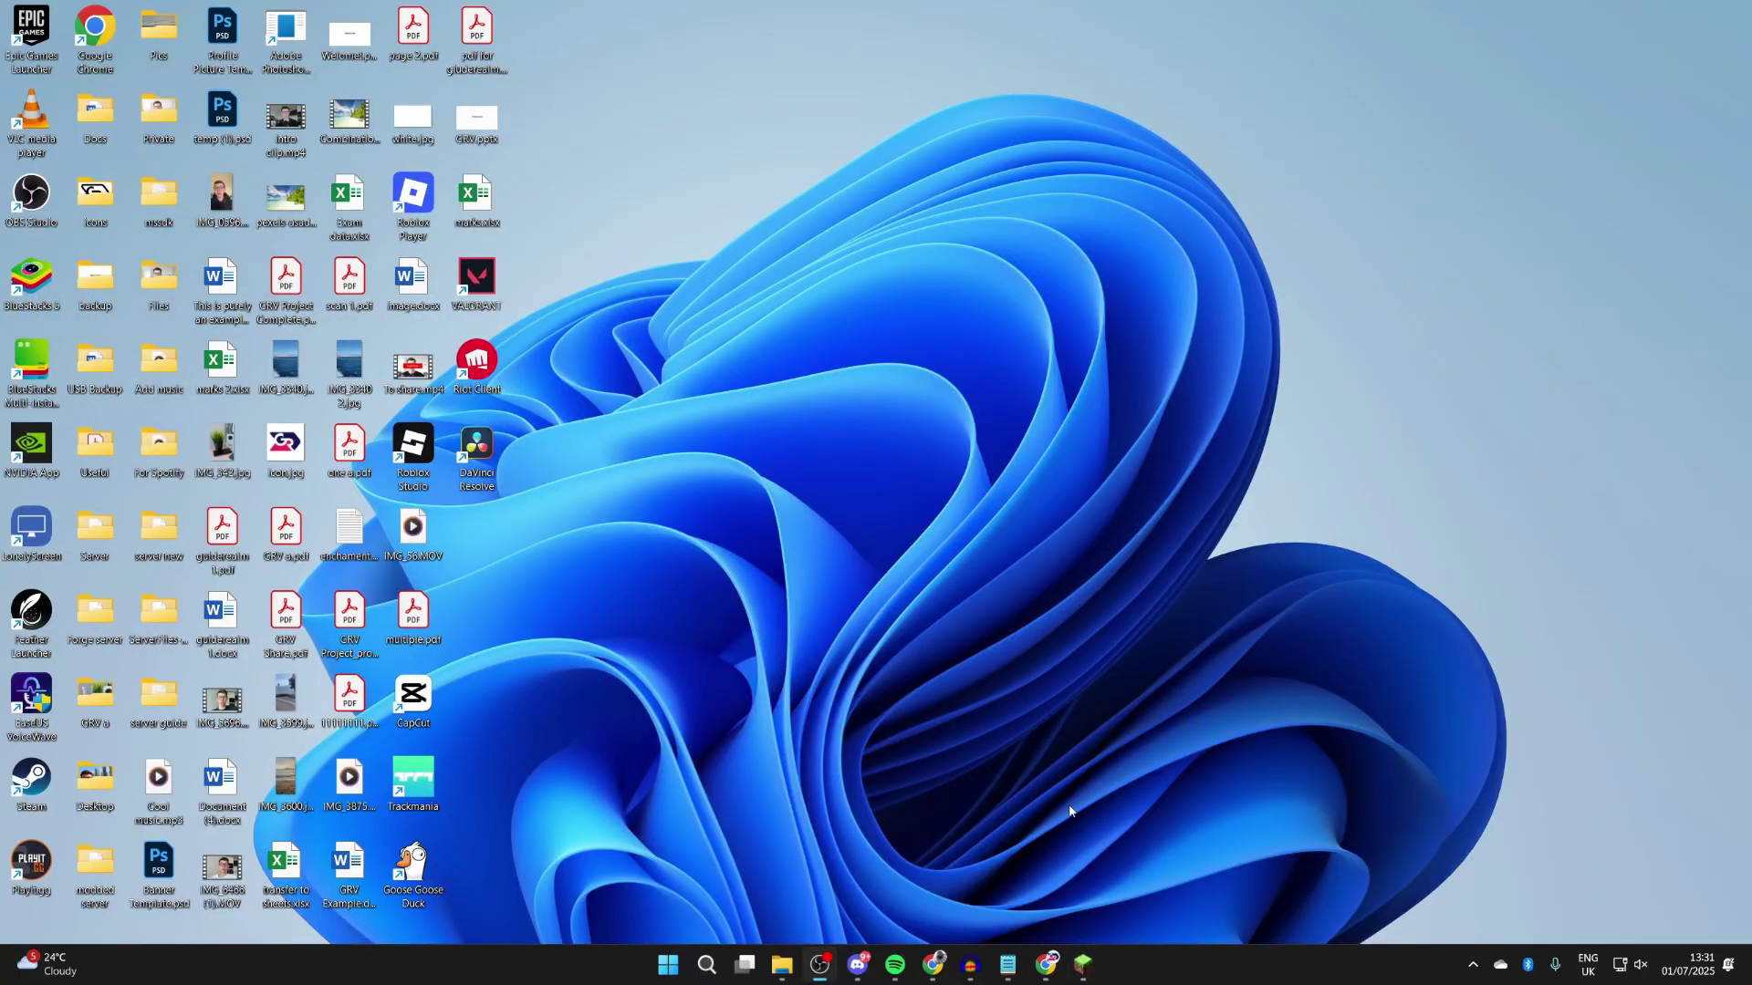
- Bring Chrome back and search Google for 'minecraft server download'
left_click(1047, 964)
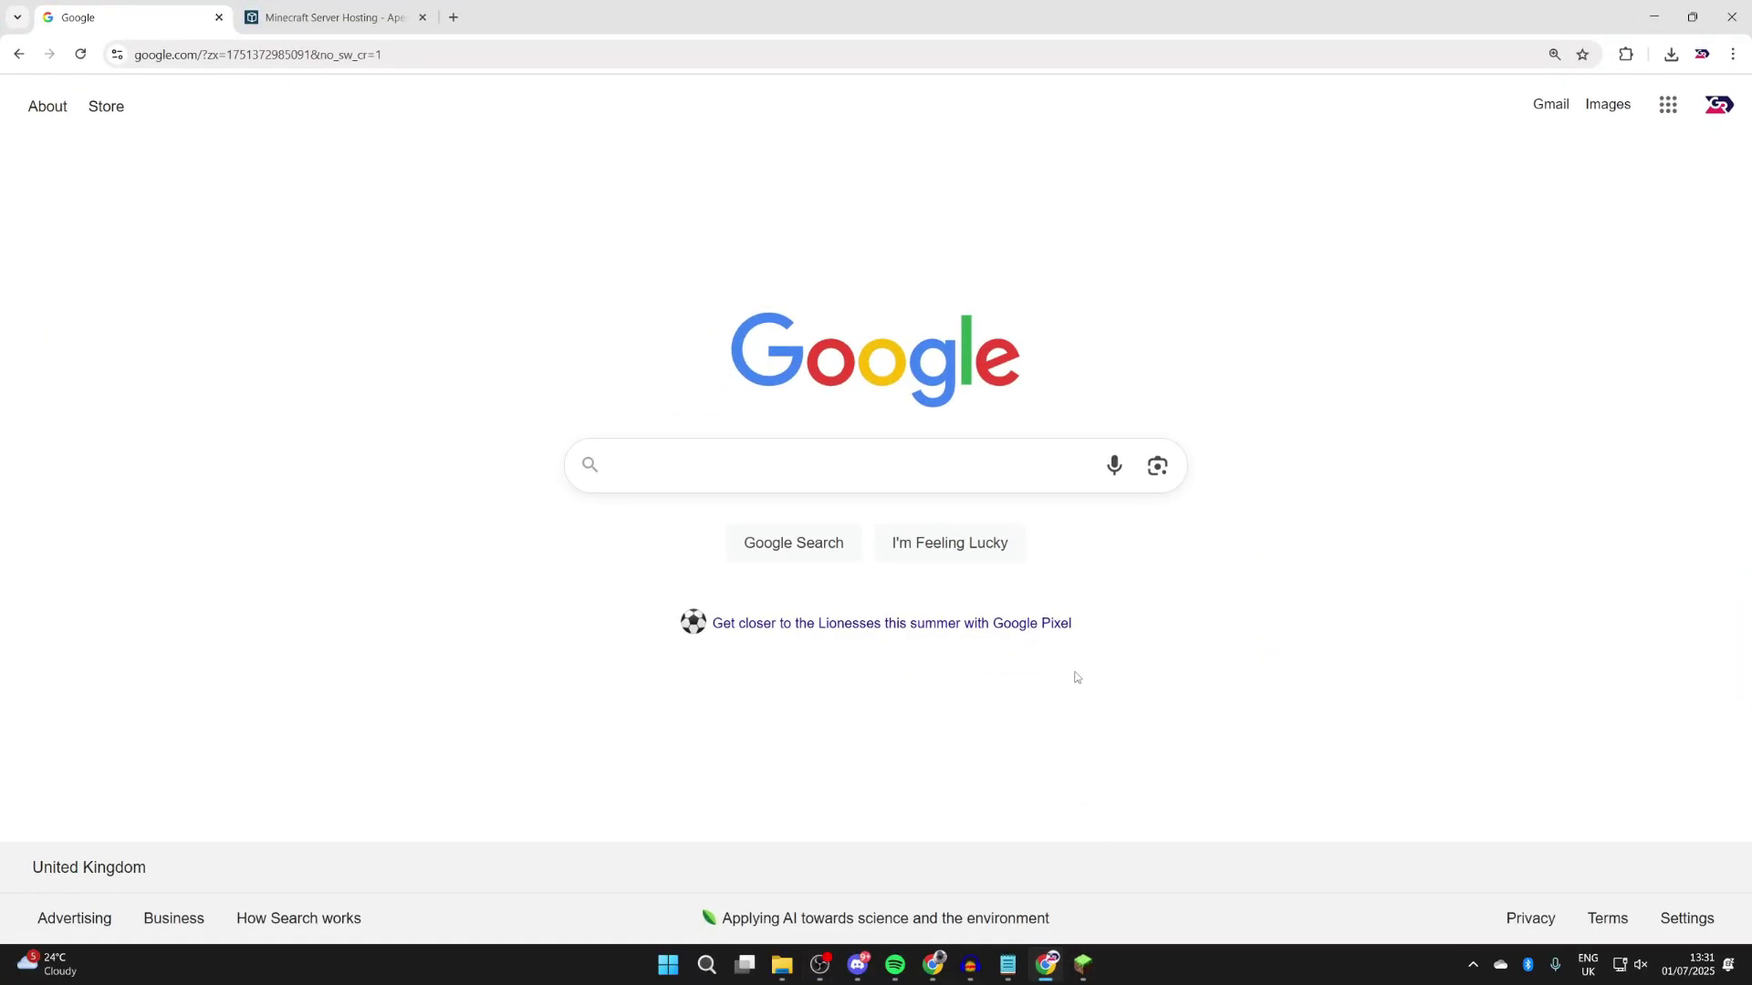
type("minecraft server")
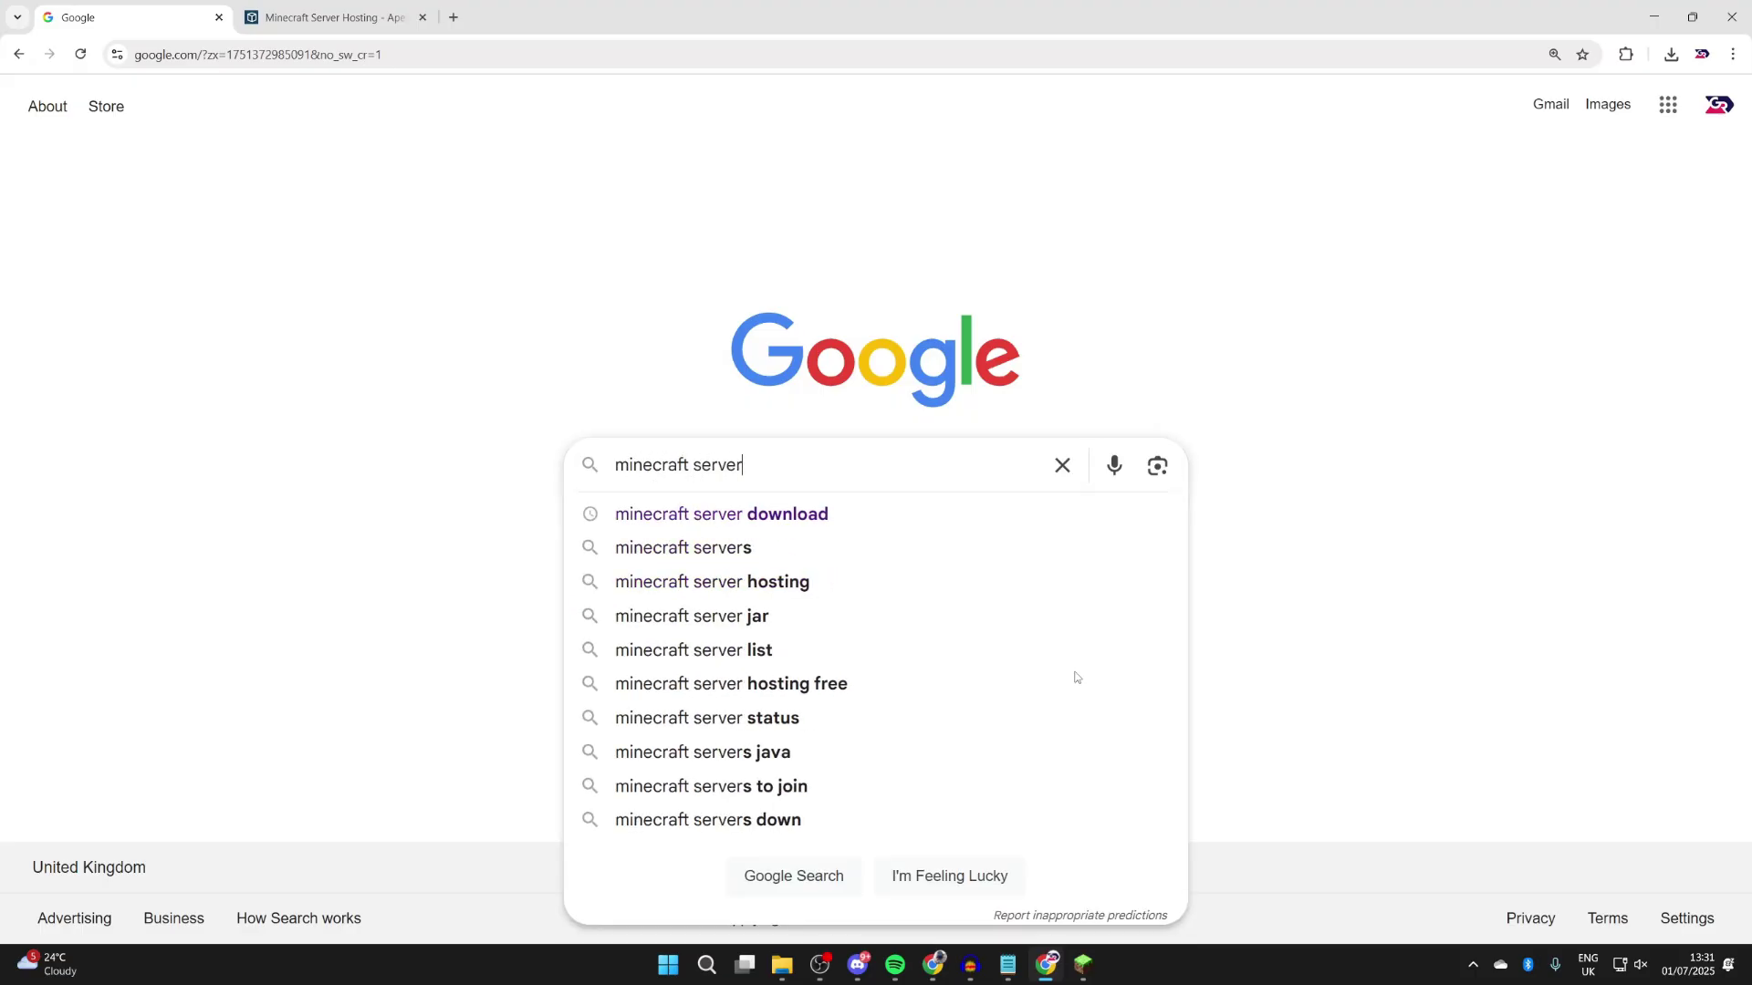
key("Down")
key("Return")
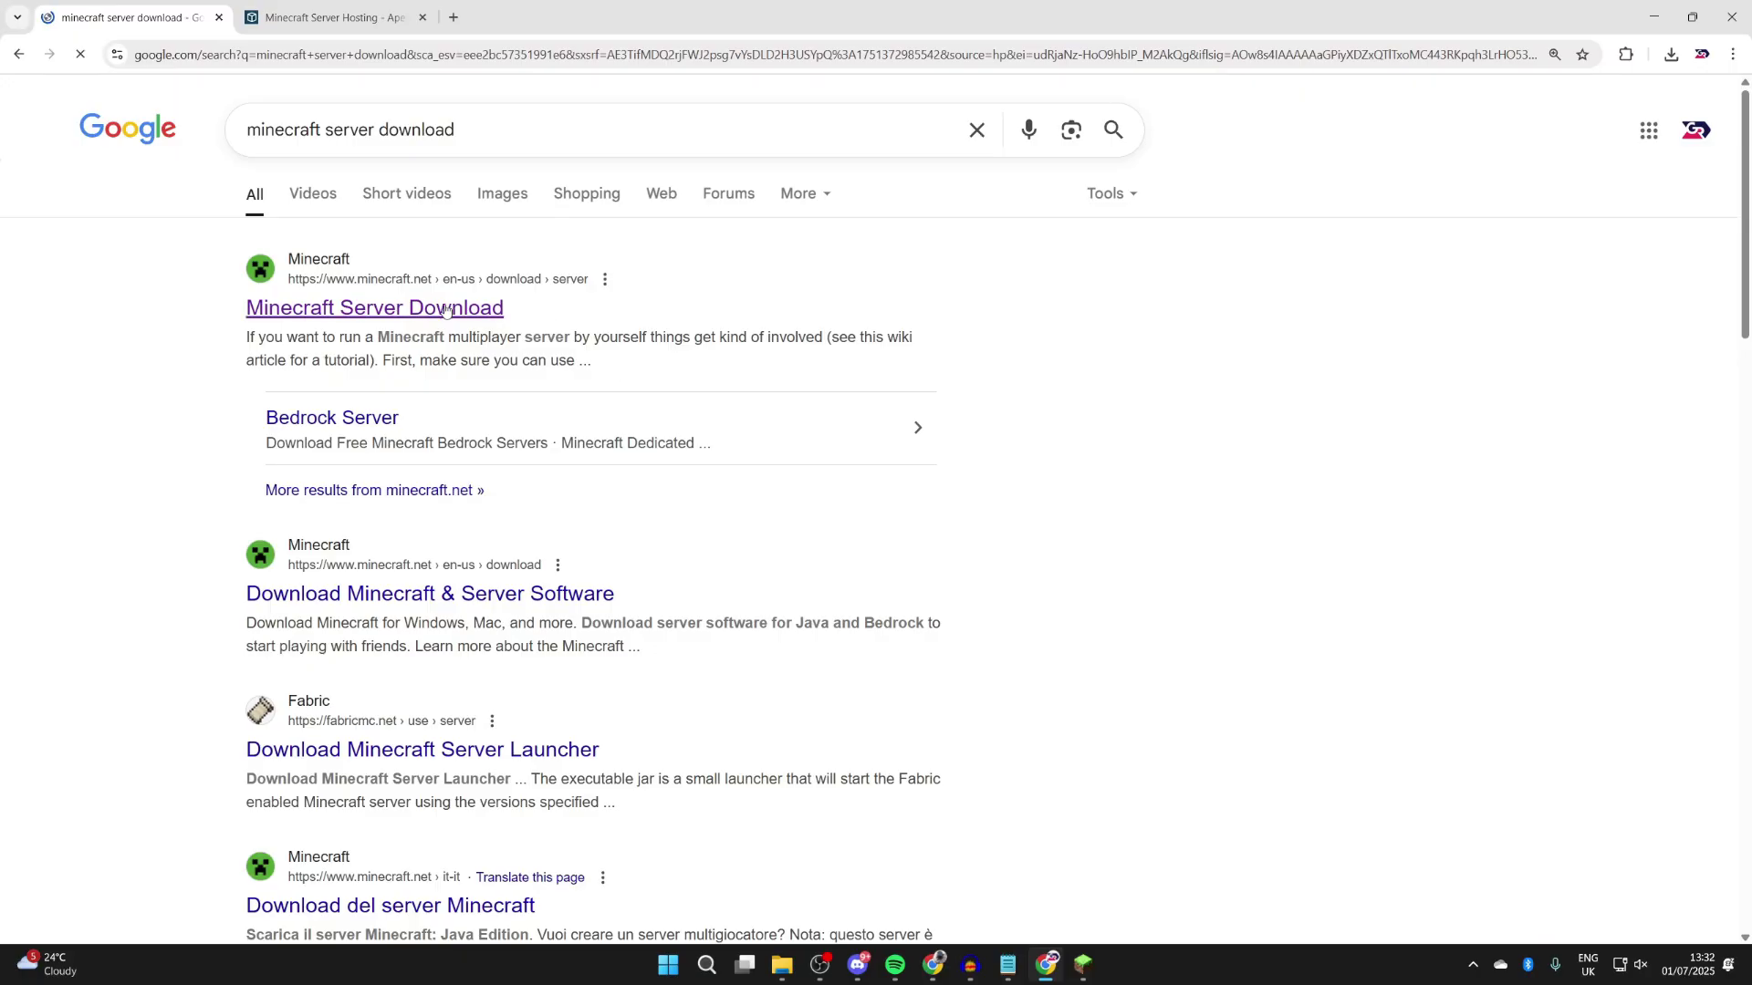
- Download the minecraft_server.1.21.7 jar from the official minecraft.net server page
left_click(388, 312)
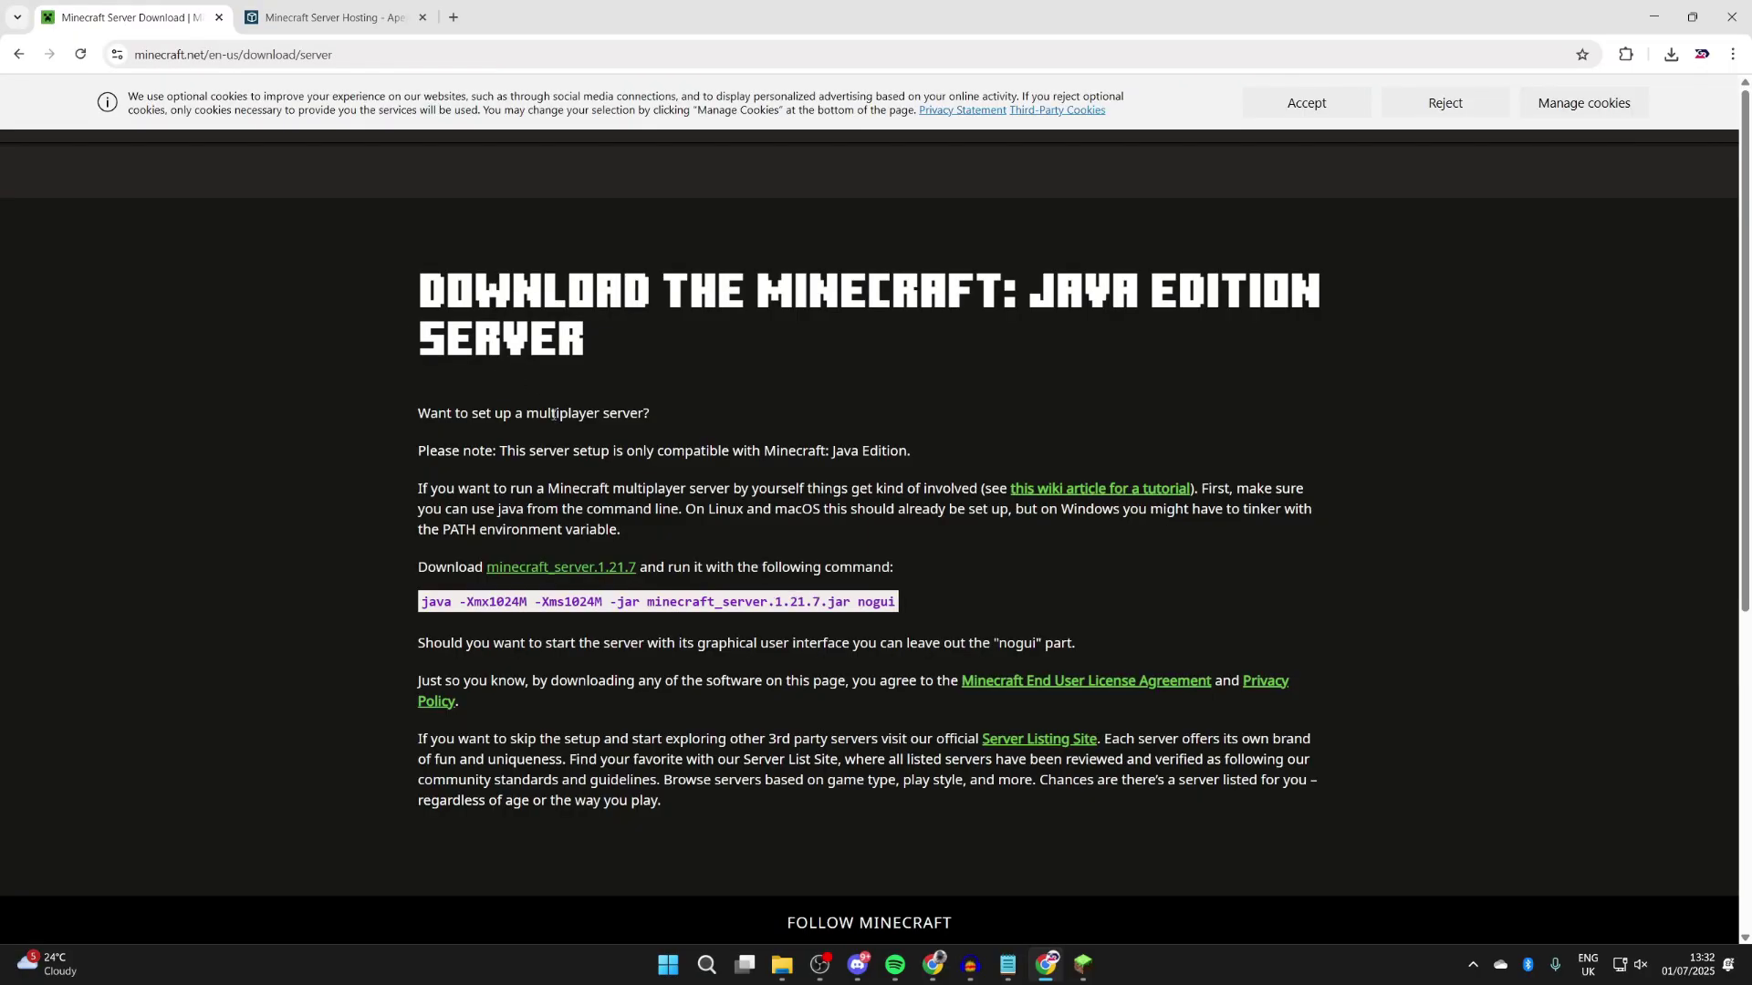
scroll(547, 456, "down", 1)
left_click(585, 483)
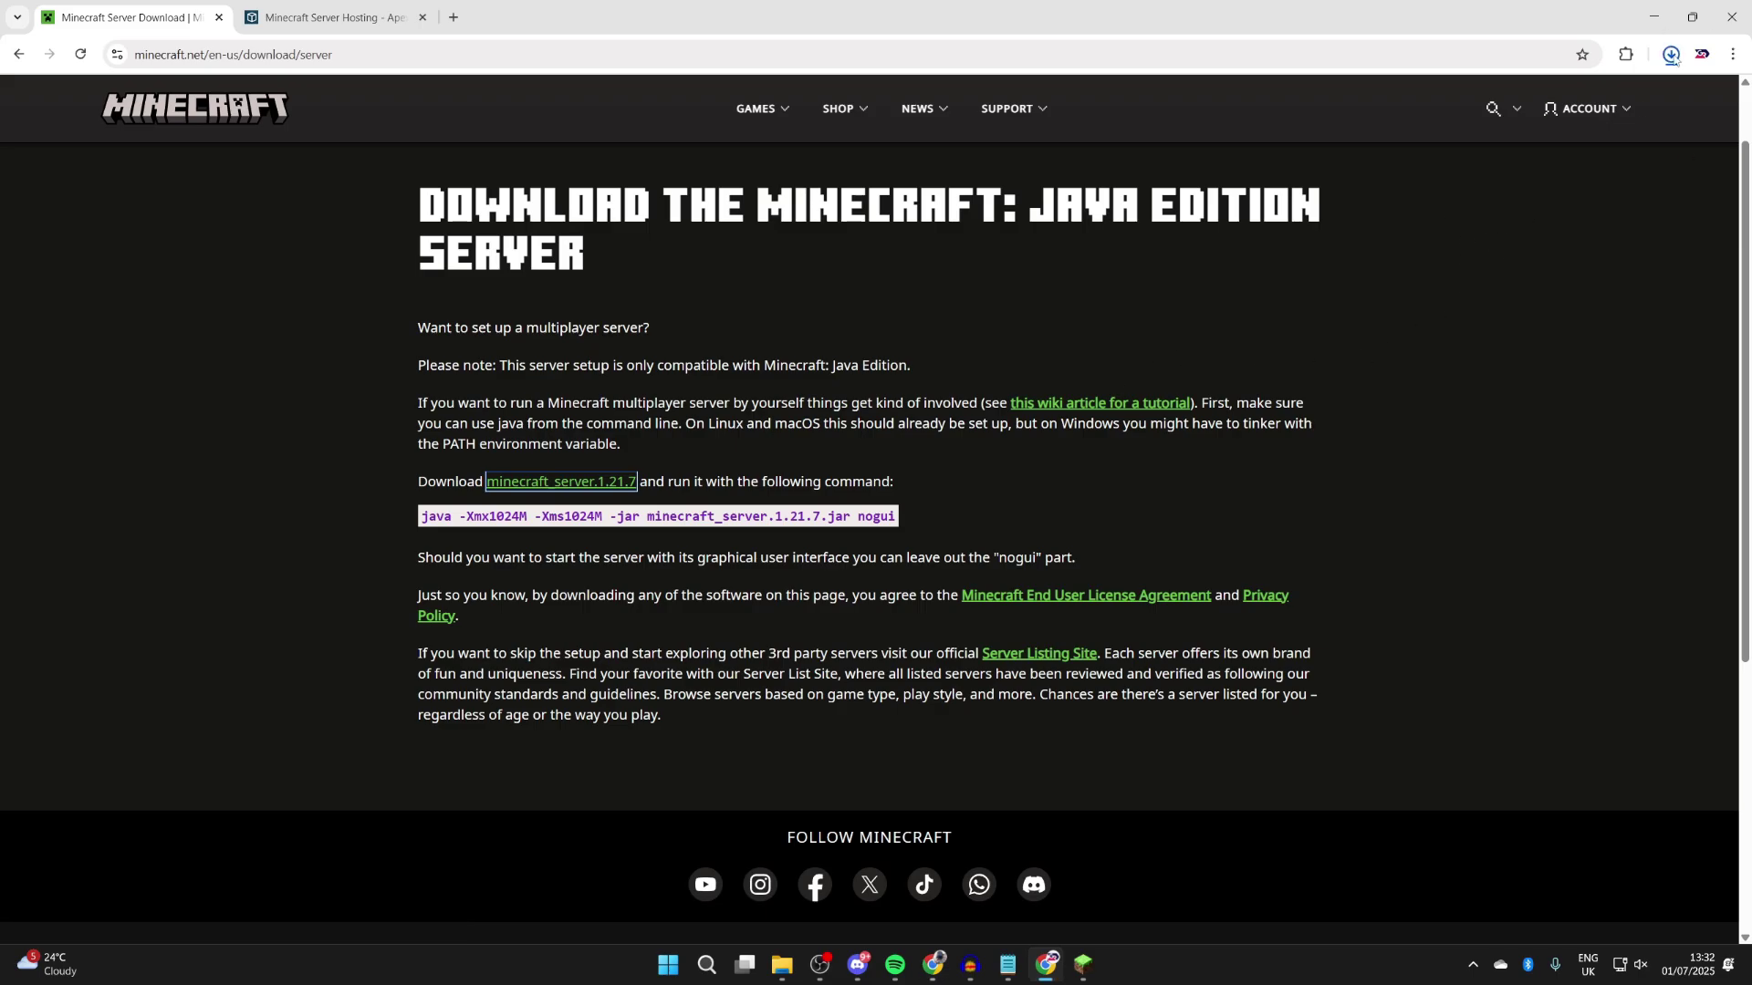
left_click(656, 48)
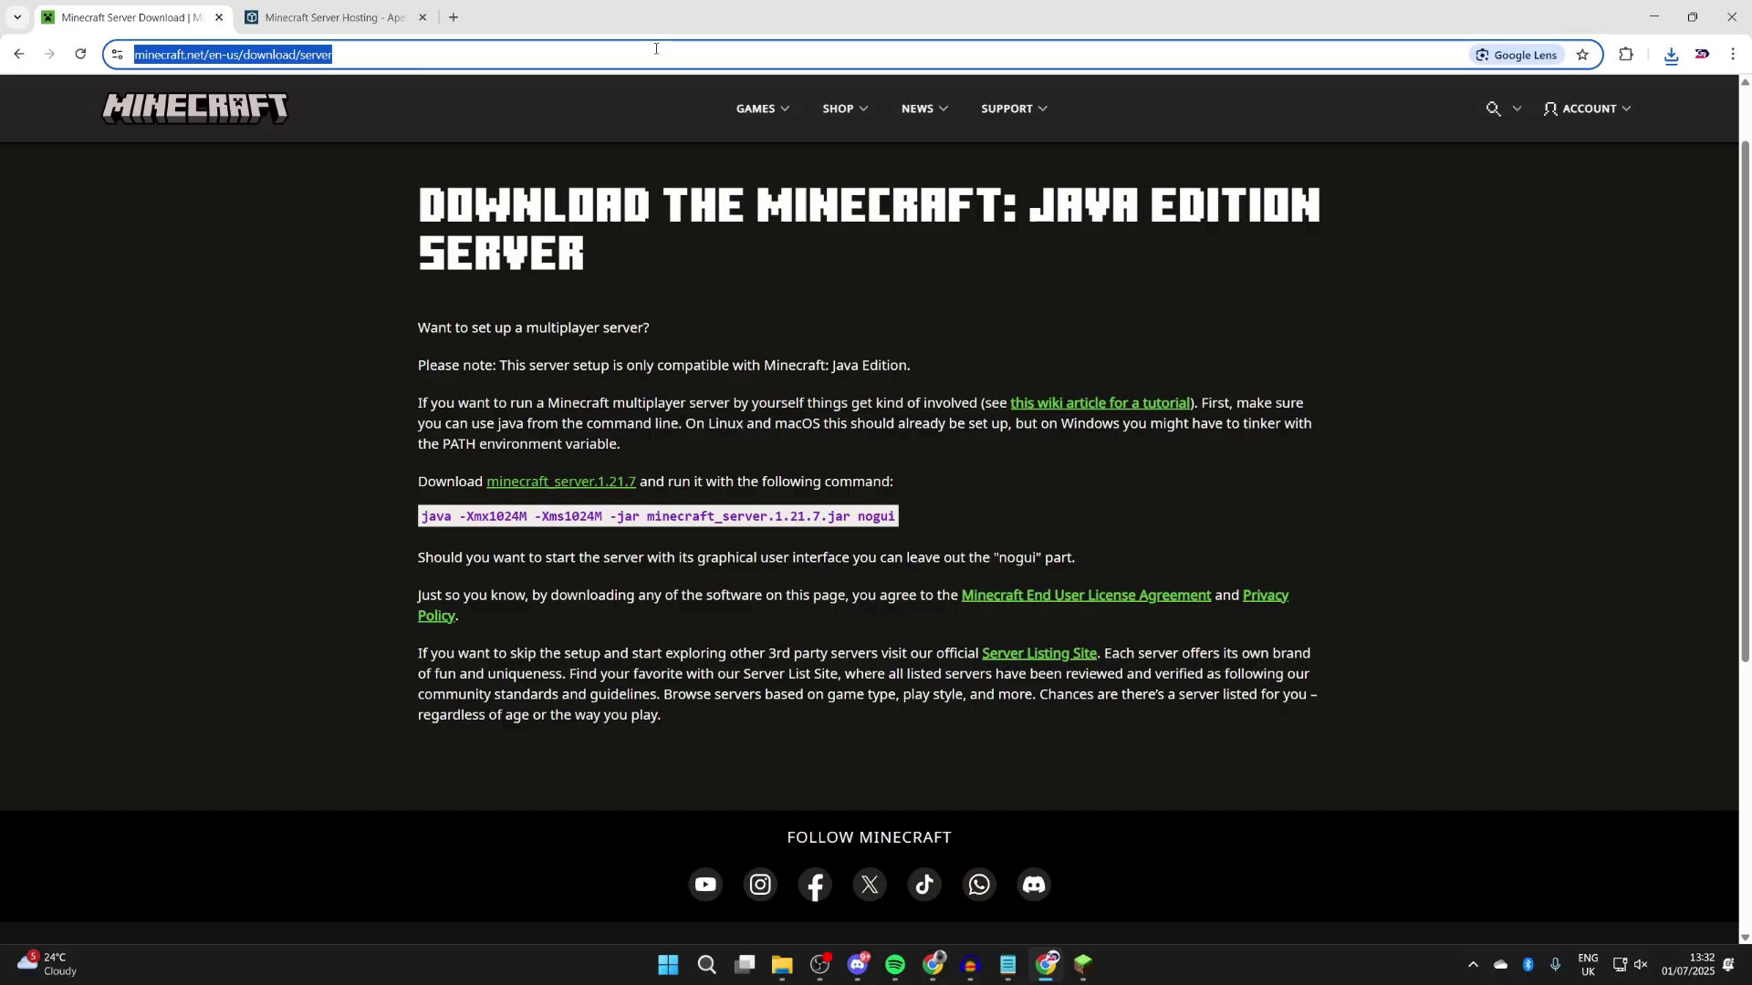
- Go to java.com and download Java for desktops
type("java")
key("Return")
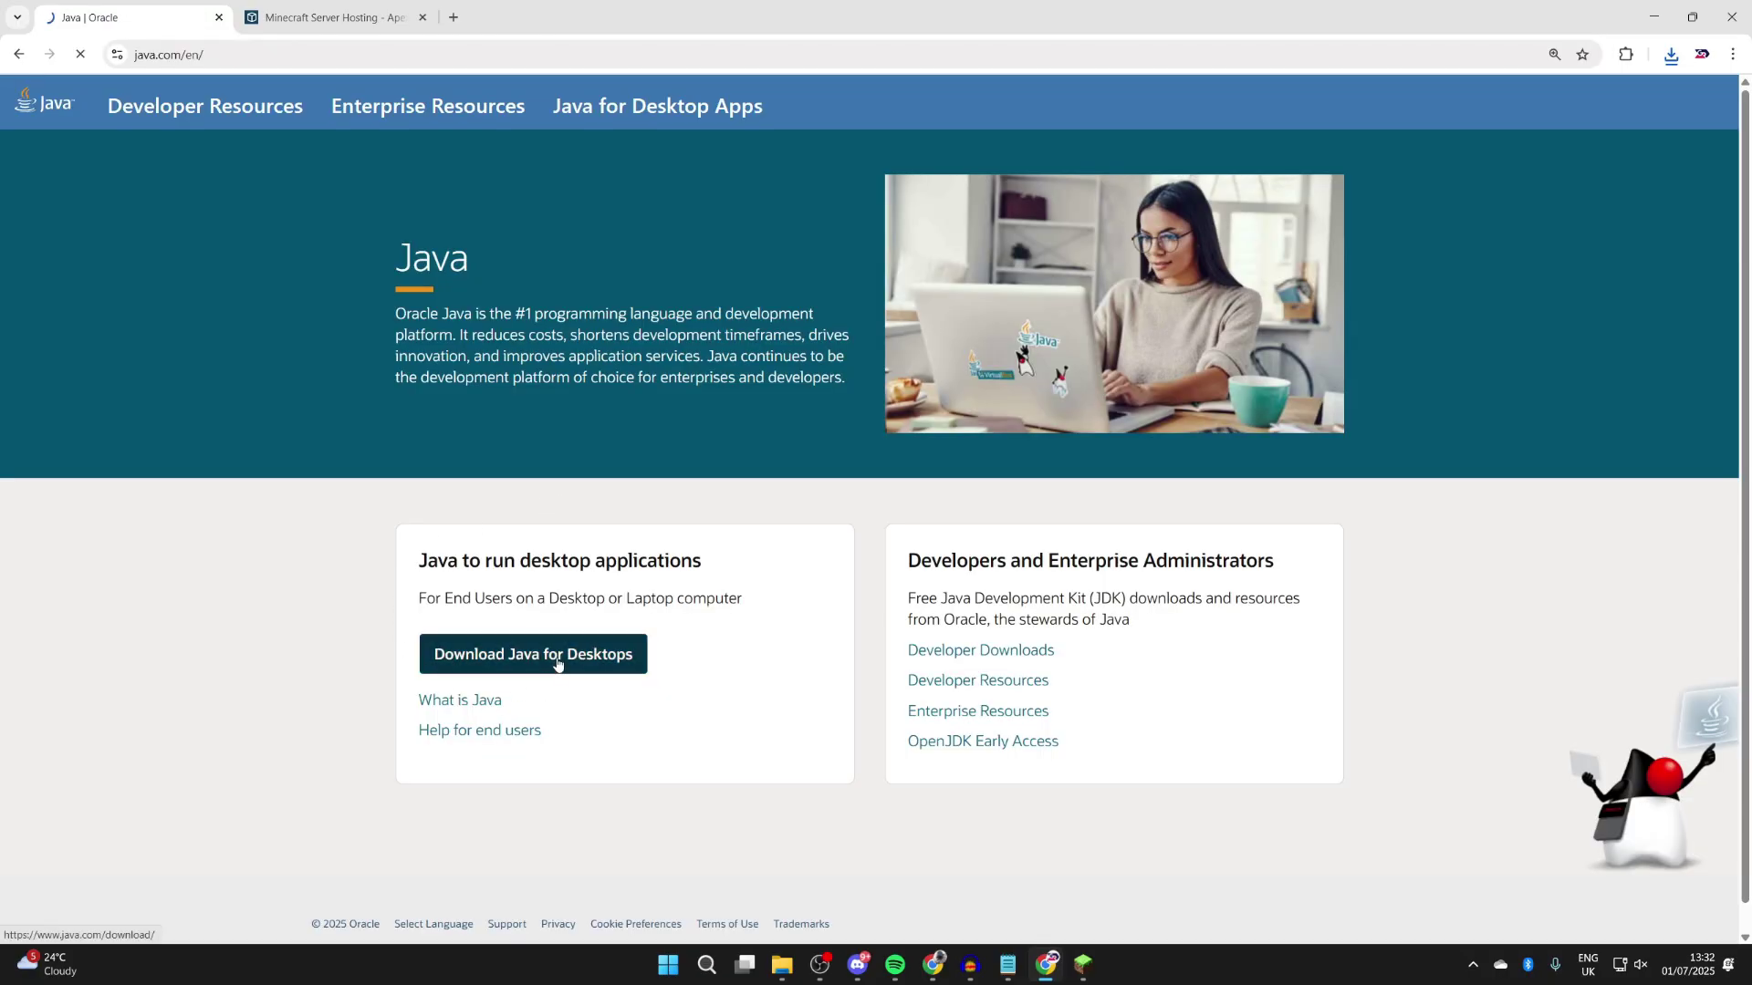
left_click(557, 664)
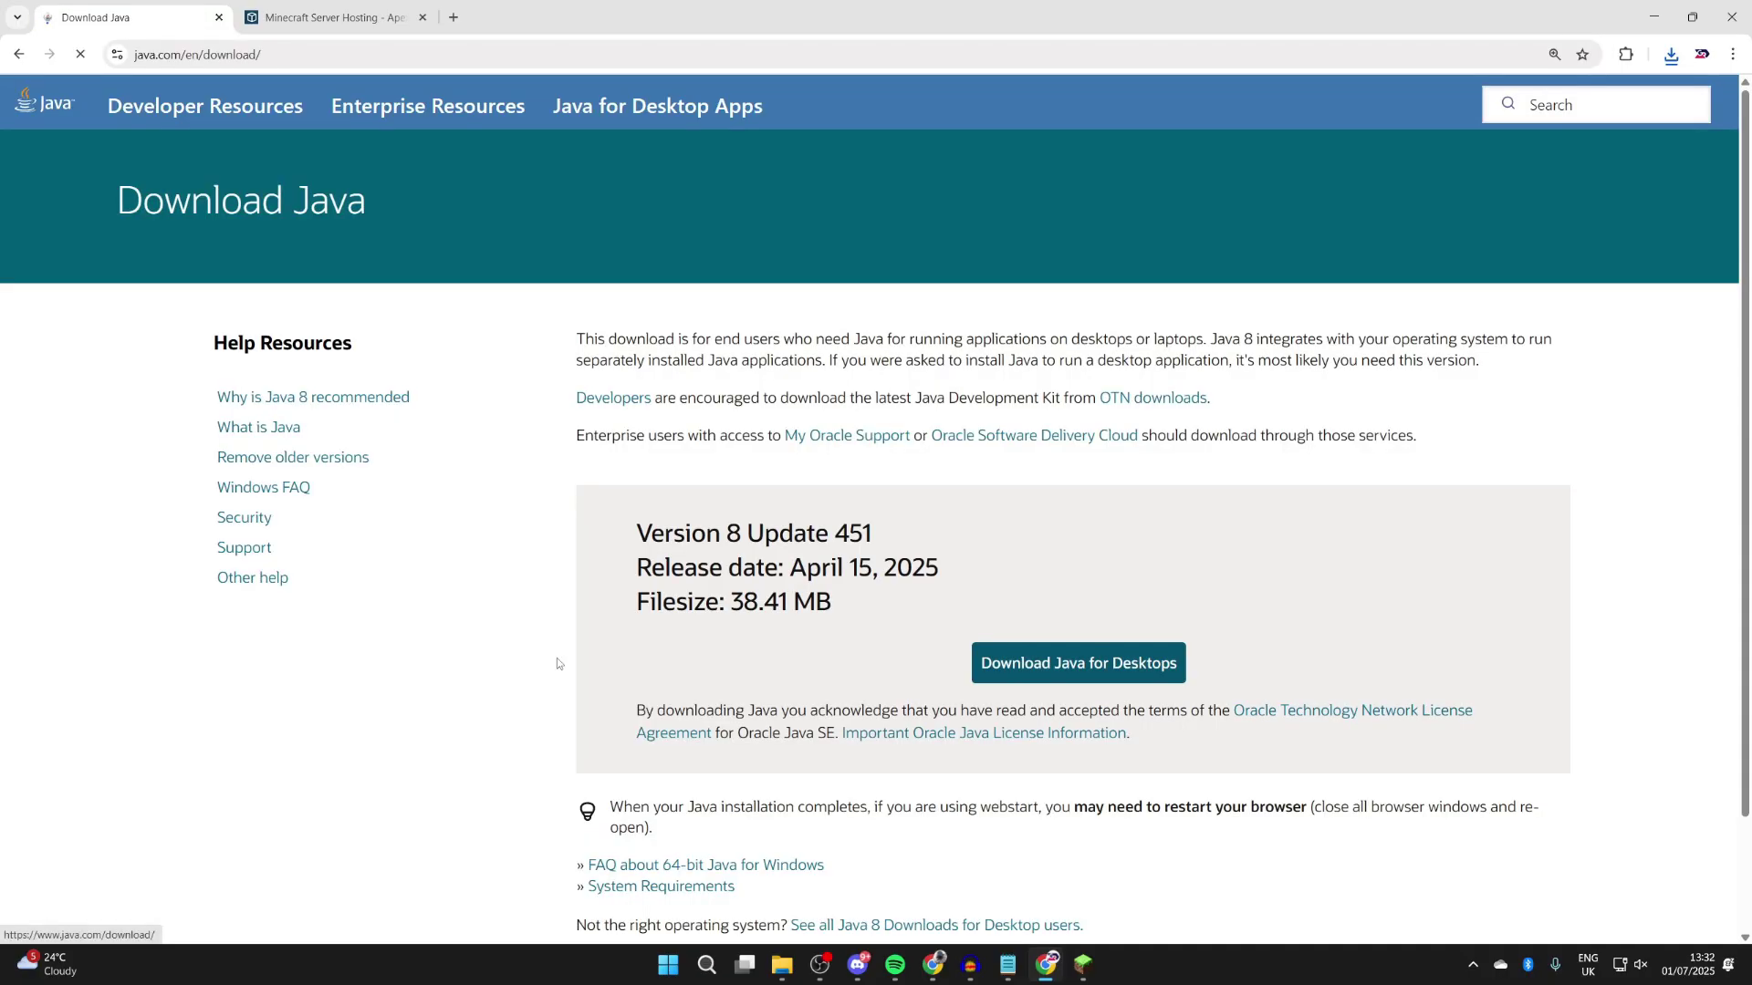
left_click(1060, 673)
key("alt+Left")
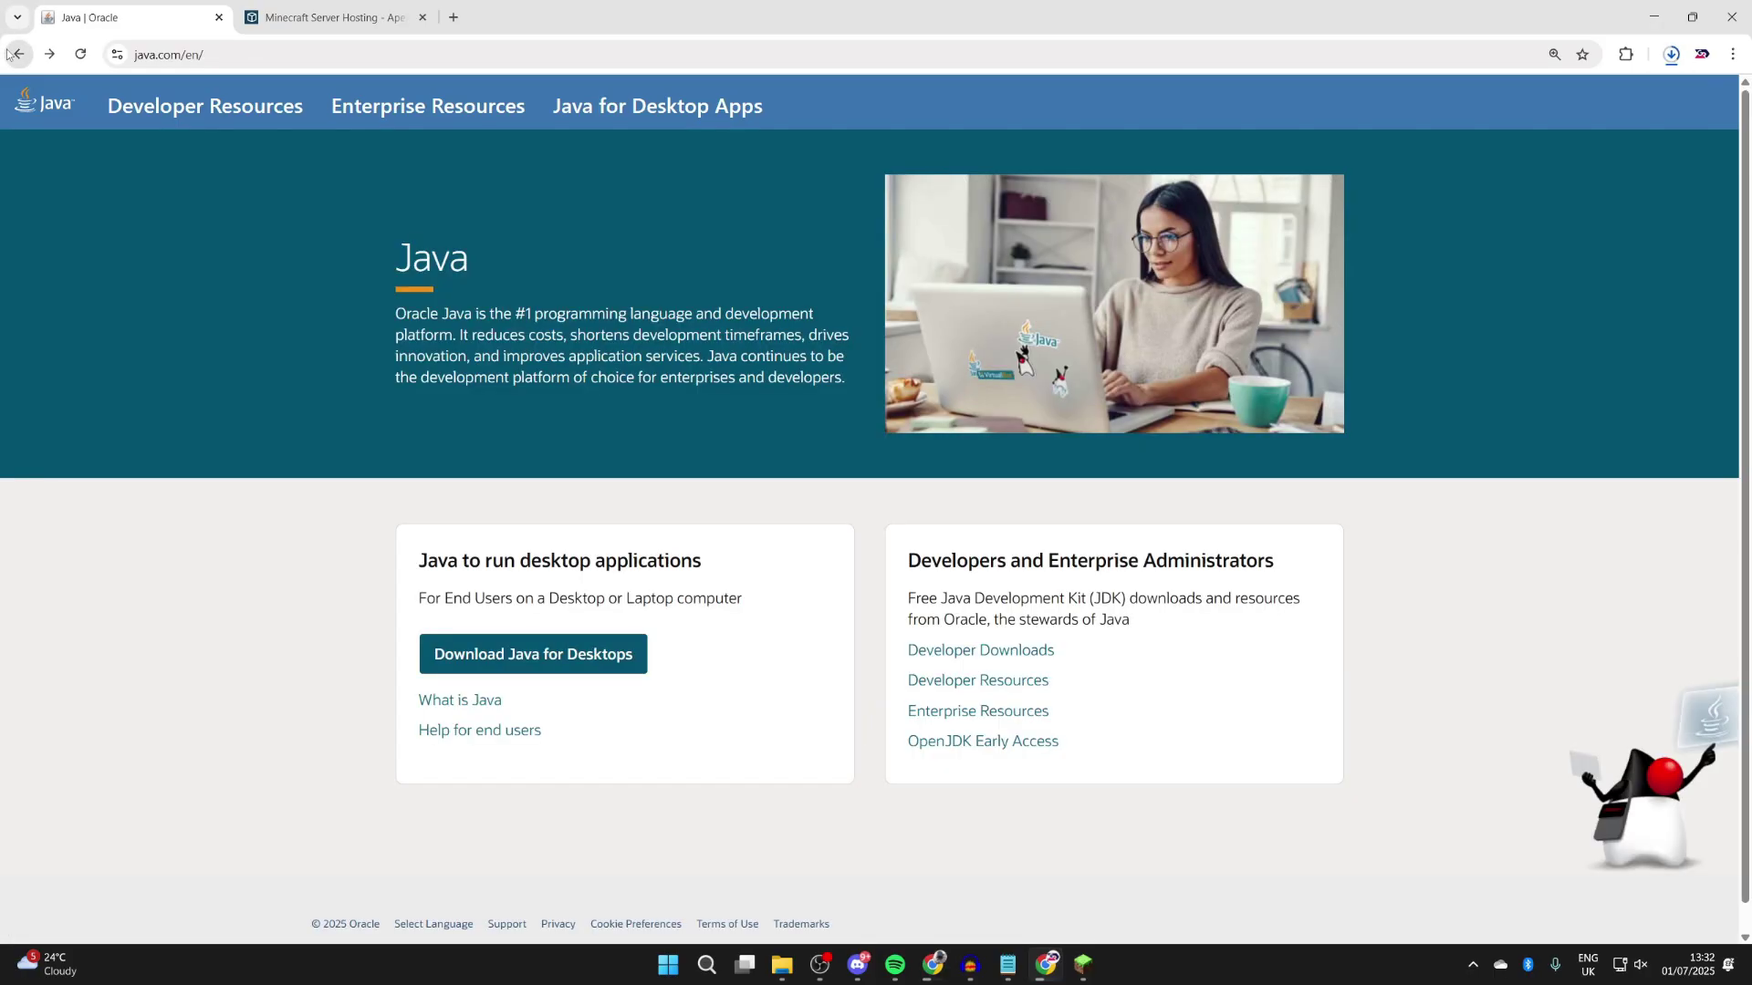
- Download the JDK 21 Windows x64 installer from Oracle's developer downloads
left_click(1000, 653)
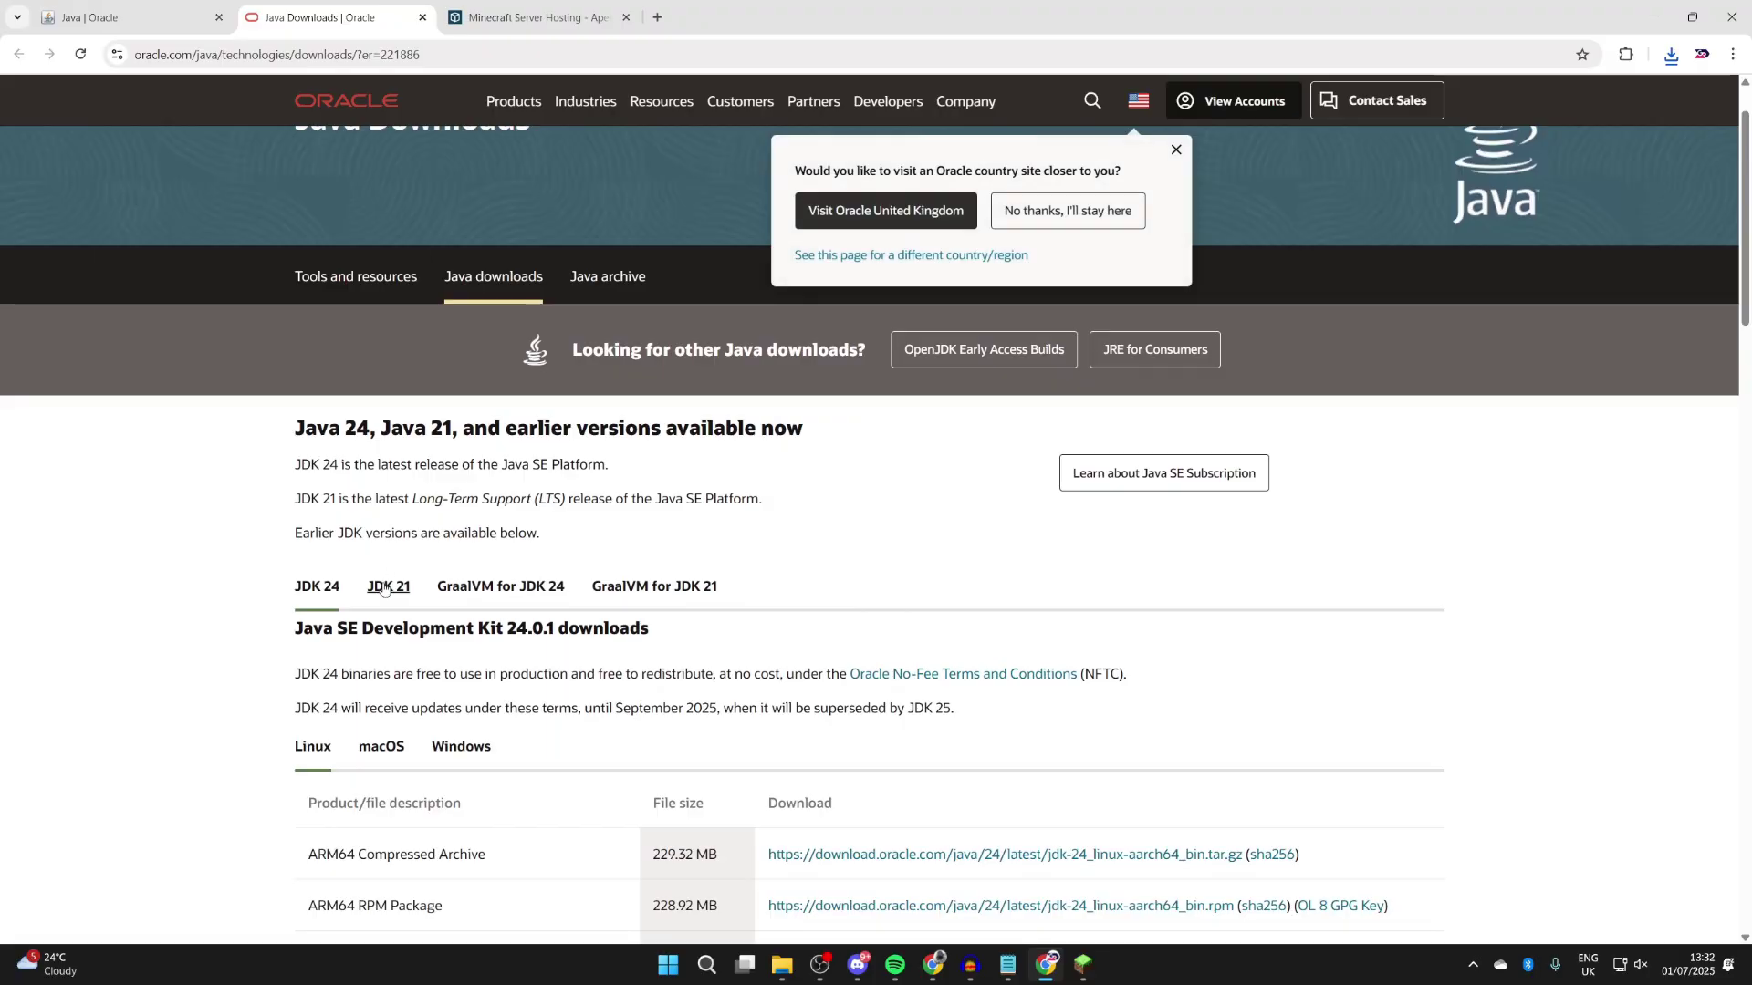
left_click(385, 589)
scroll(408, 586, "down", 2)
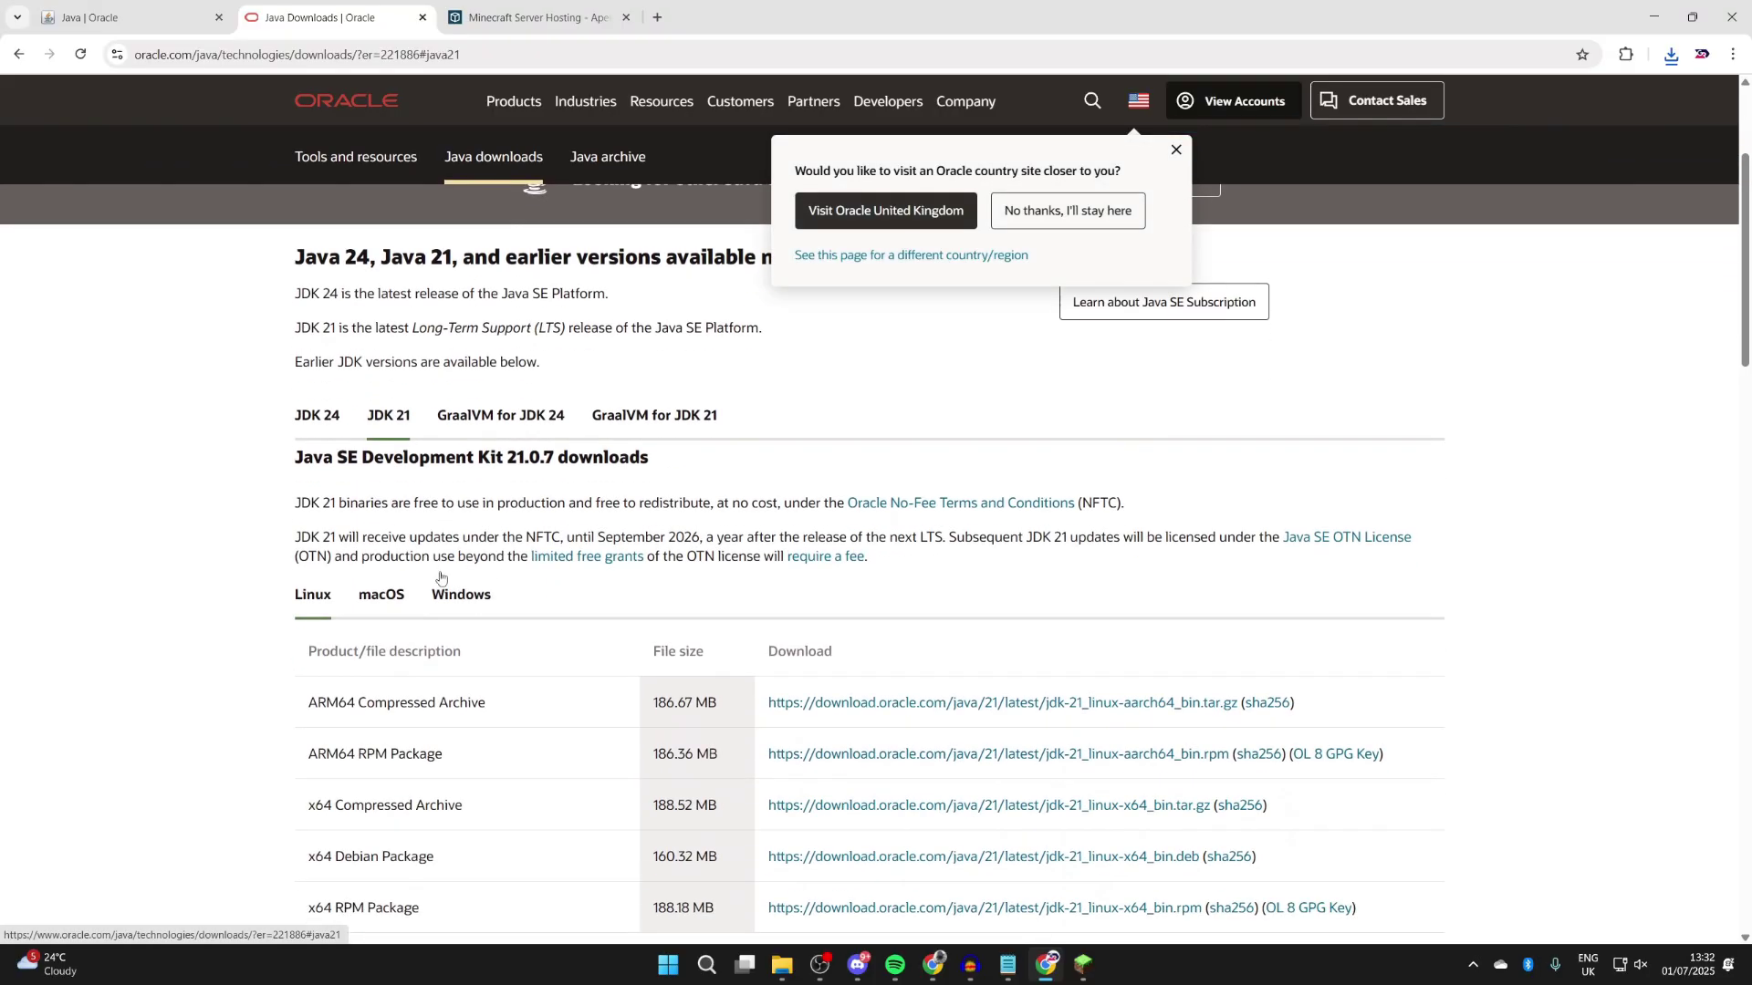
left_click(461, 593)
left_click(844, 584)
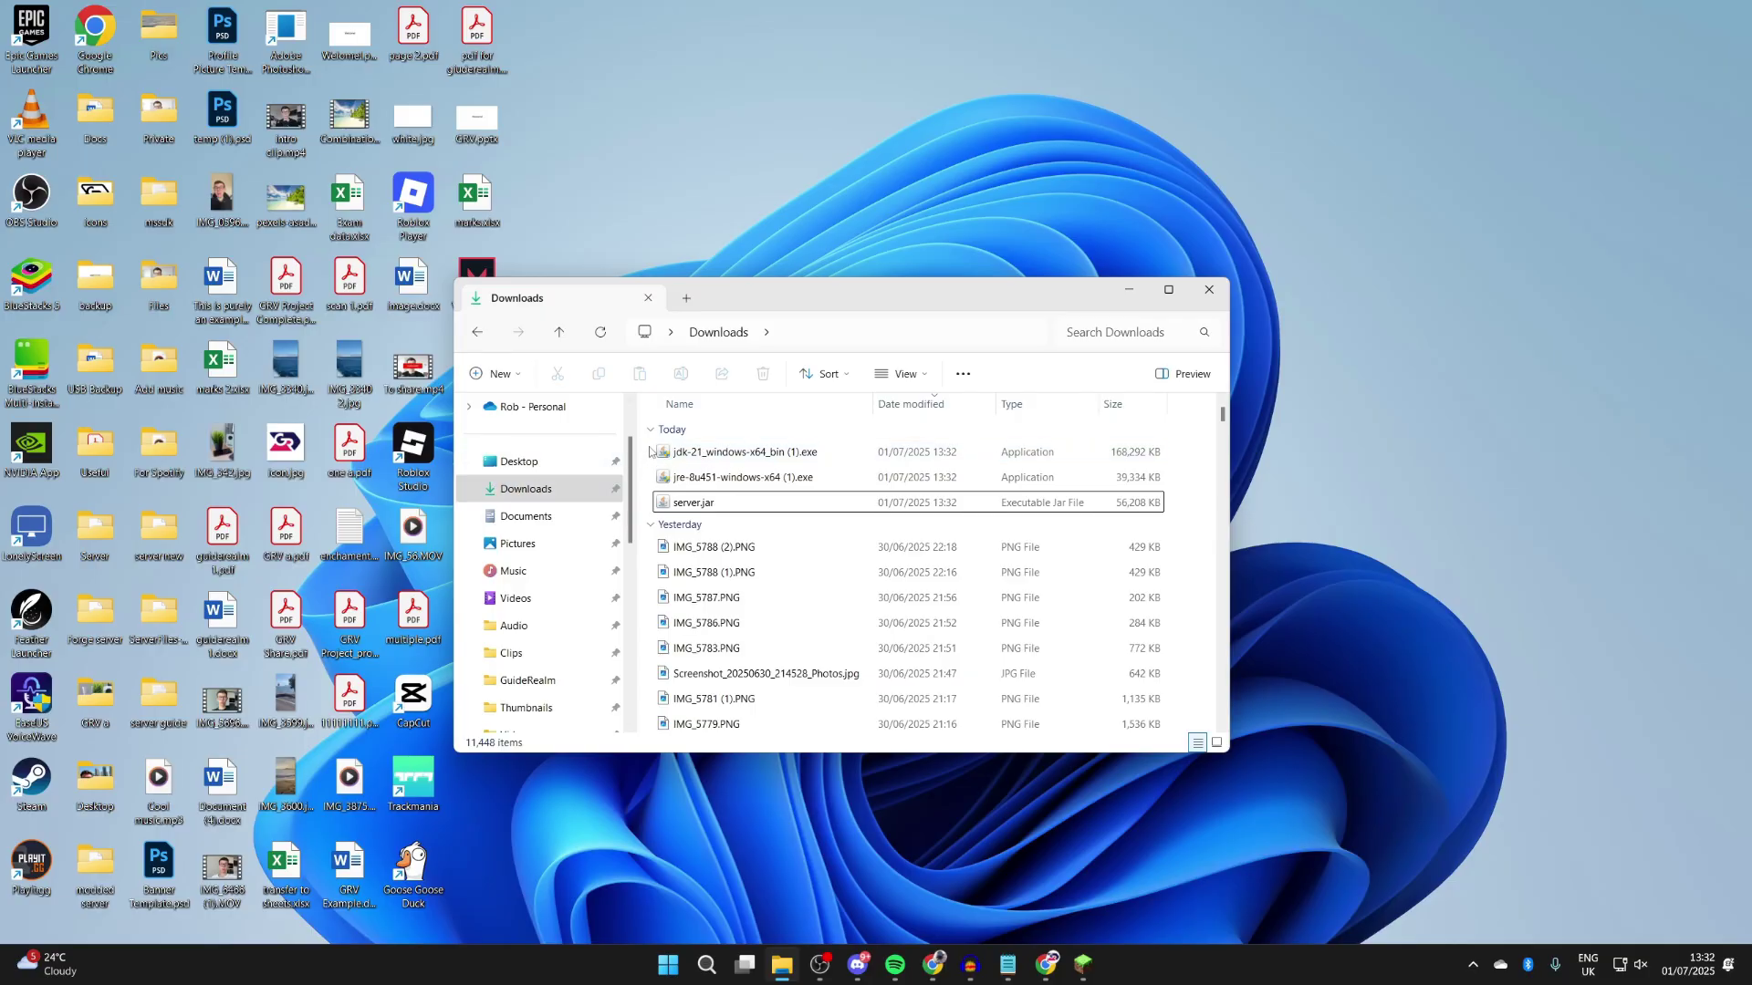
- Move server.jar from the Downloads folder onto the desktop
left_click_drag(650, 445, 772, 488)
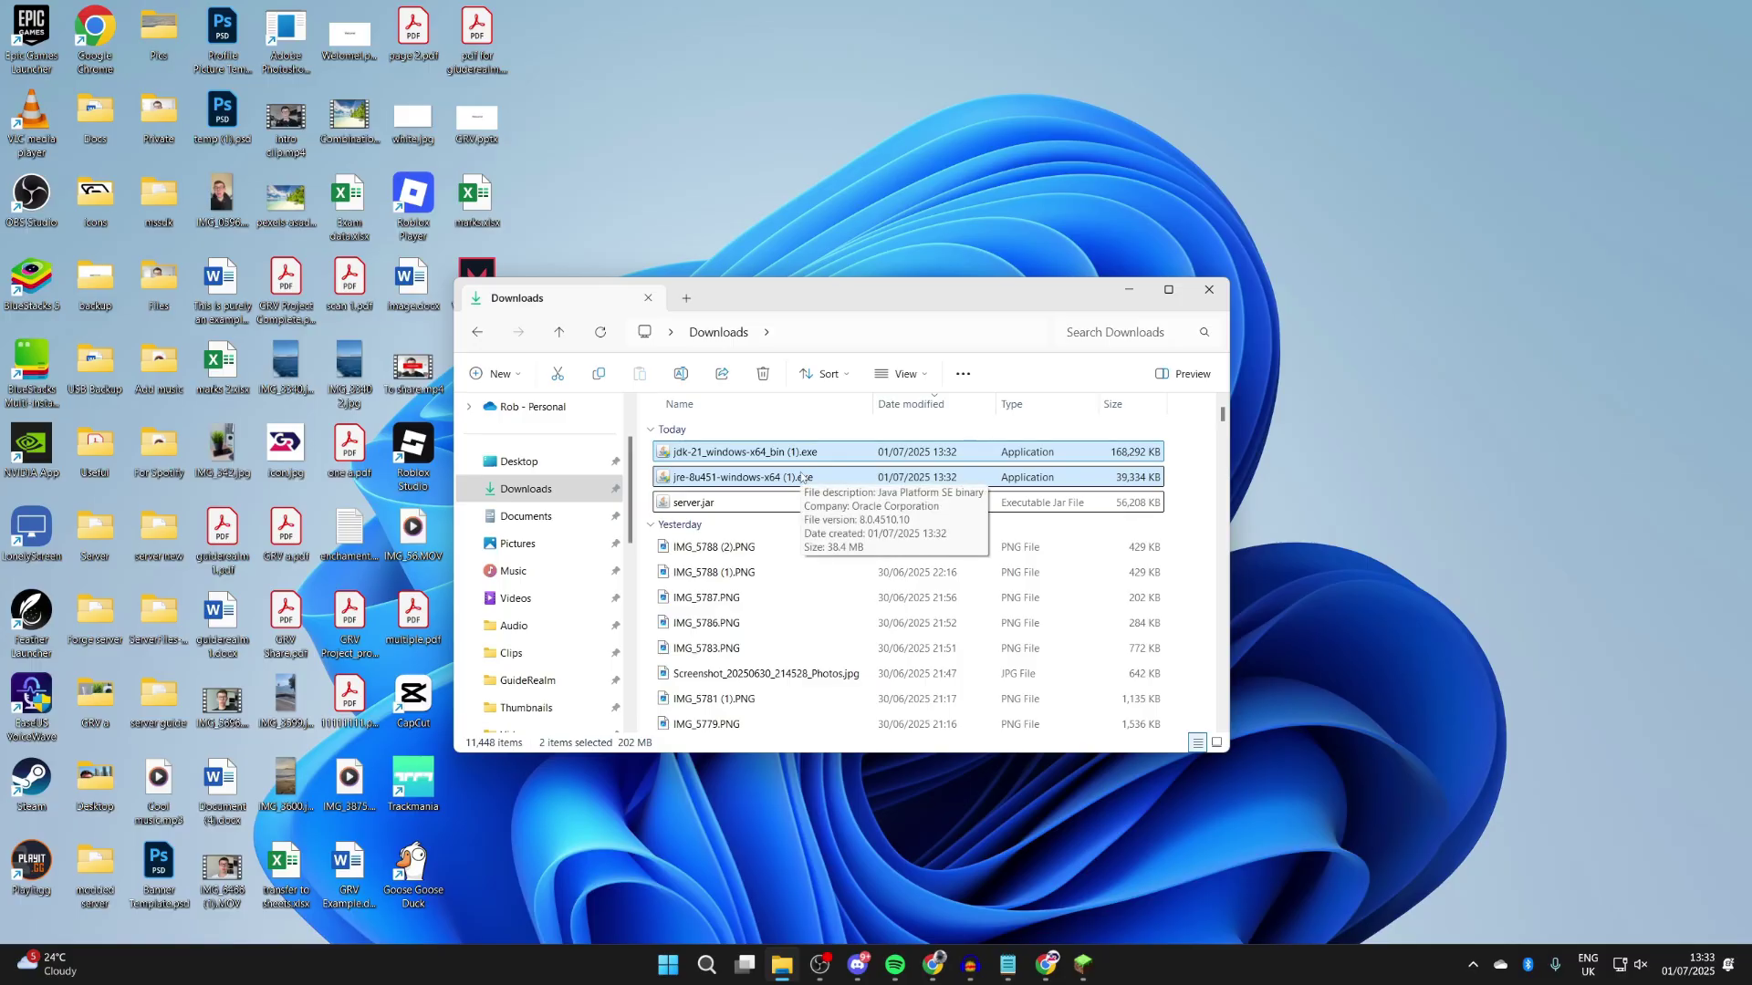
left_click(744, 503)
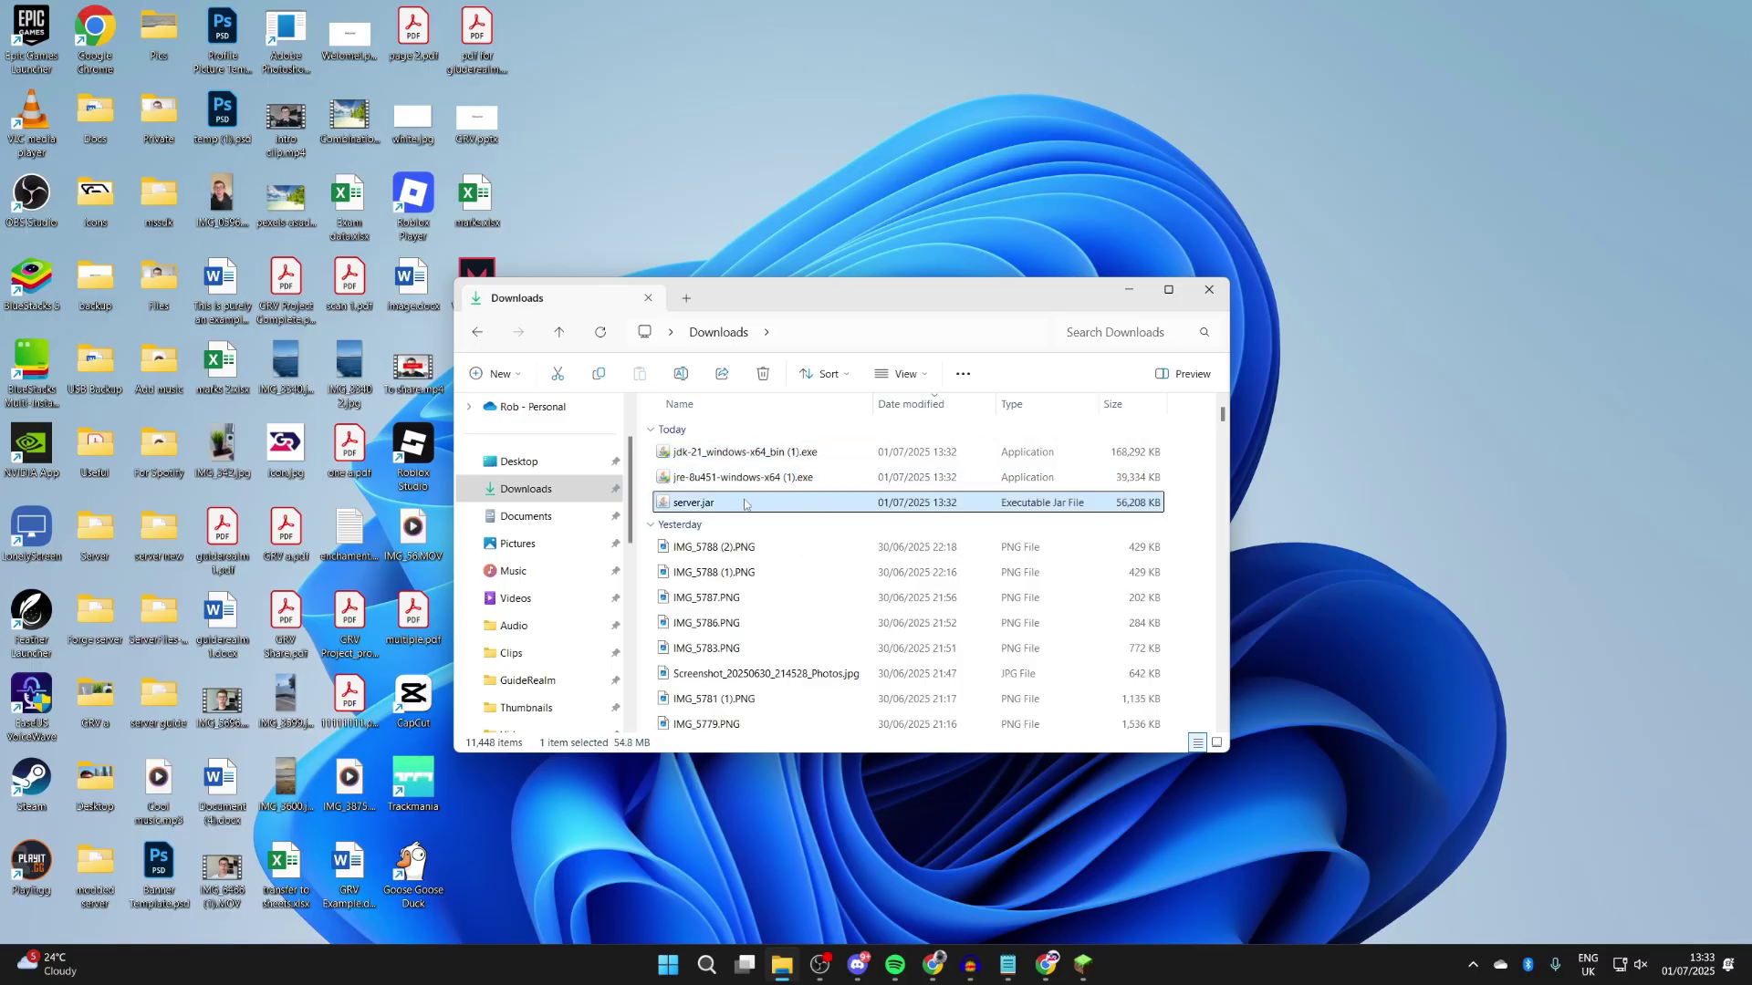
left_click_drag(744, 504, 808, 128)
left_click(1122, 292)
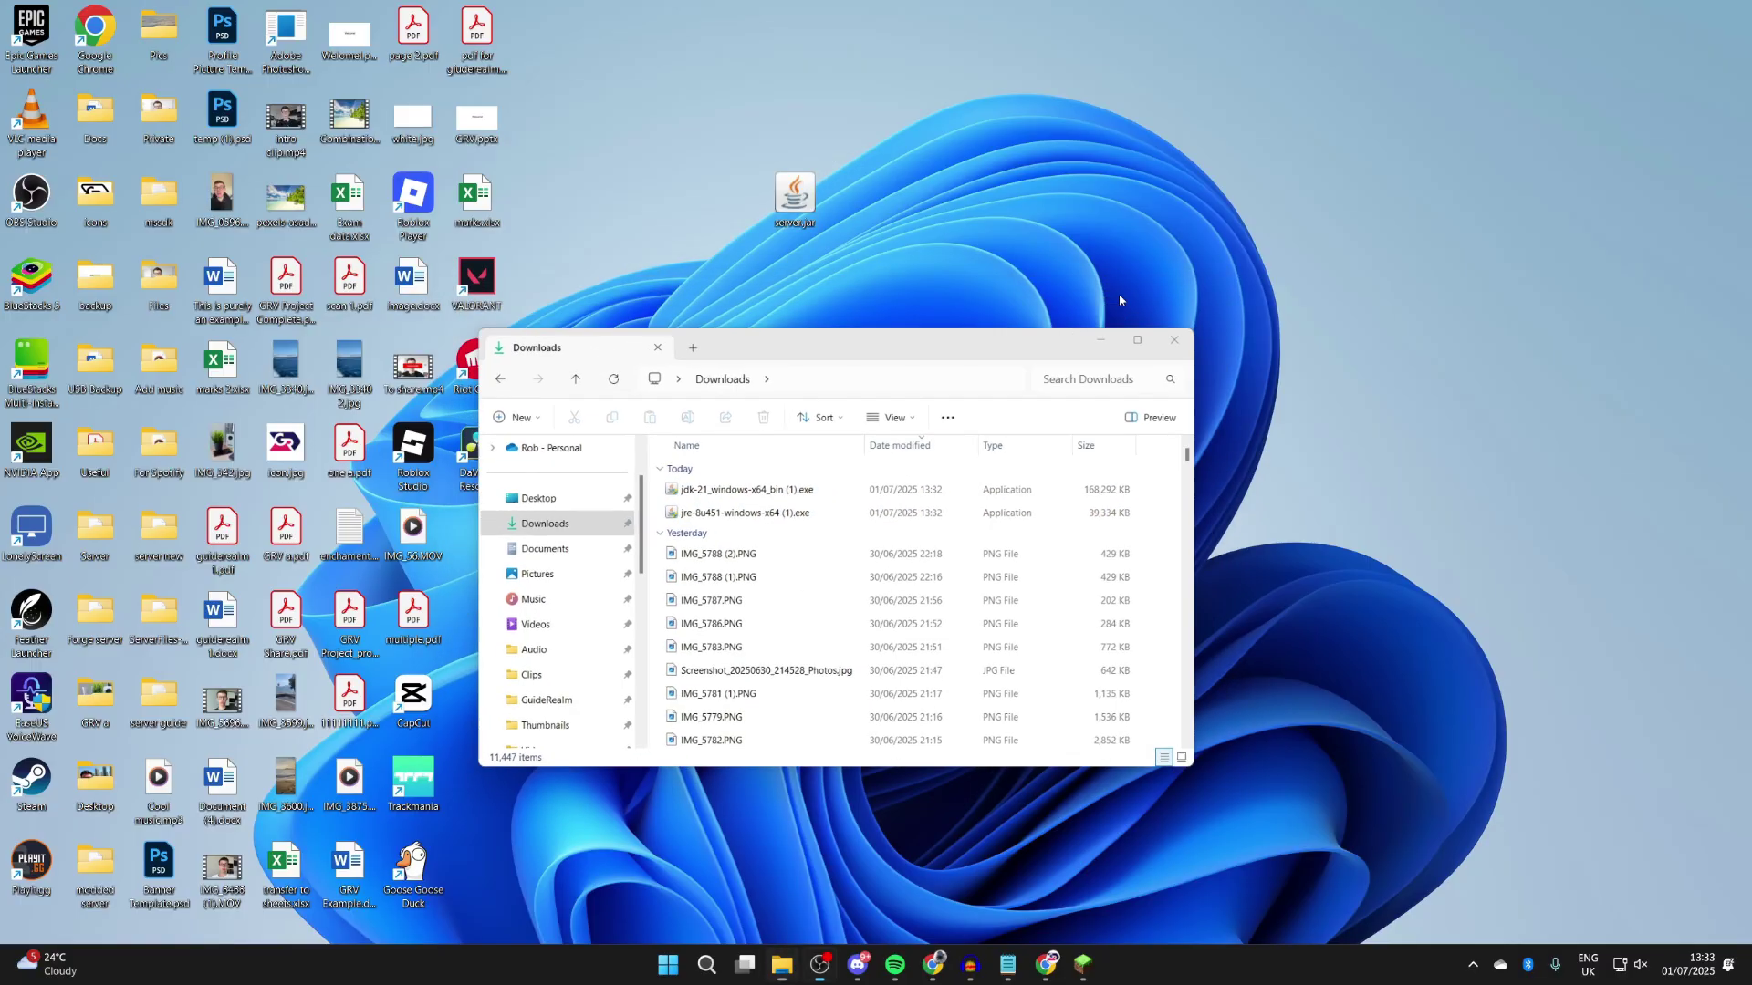
- Create a desktop folder named '1.21.7 server' and move server.jar into it
right_click(790, 371)
mouse_move(867, 504)
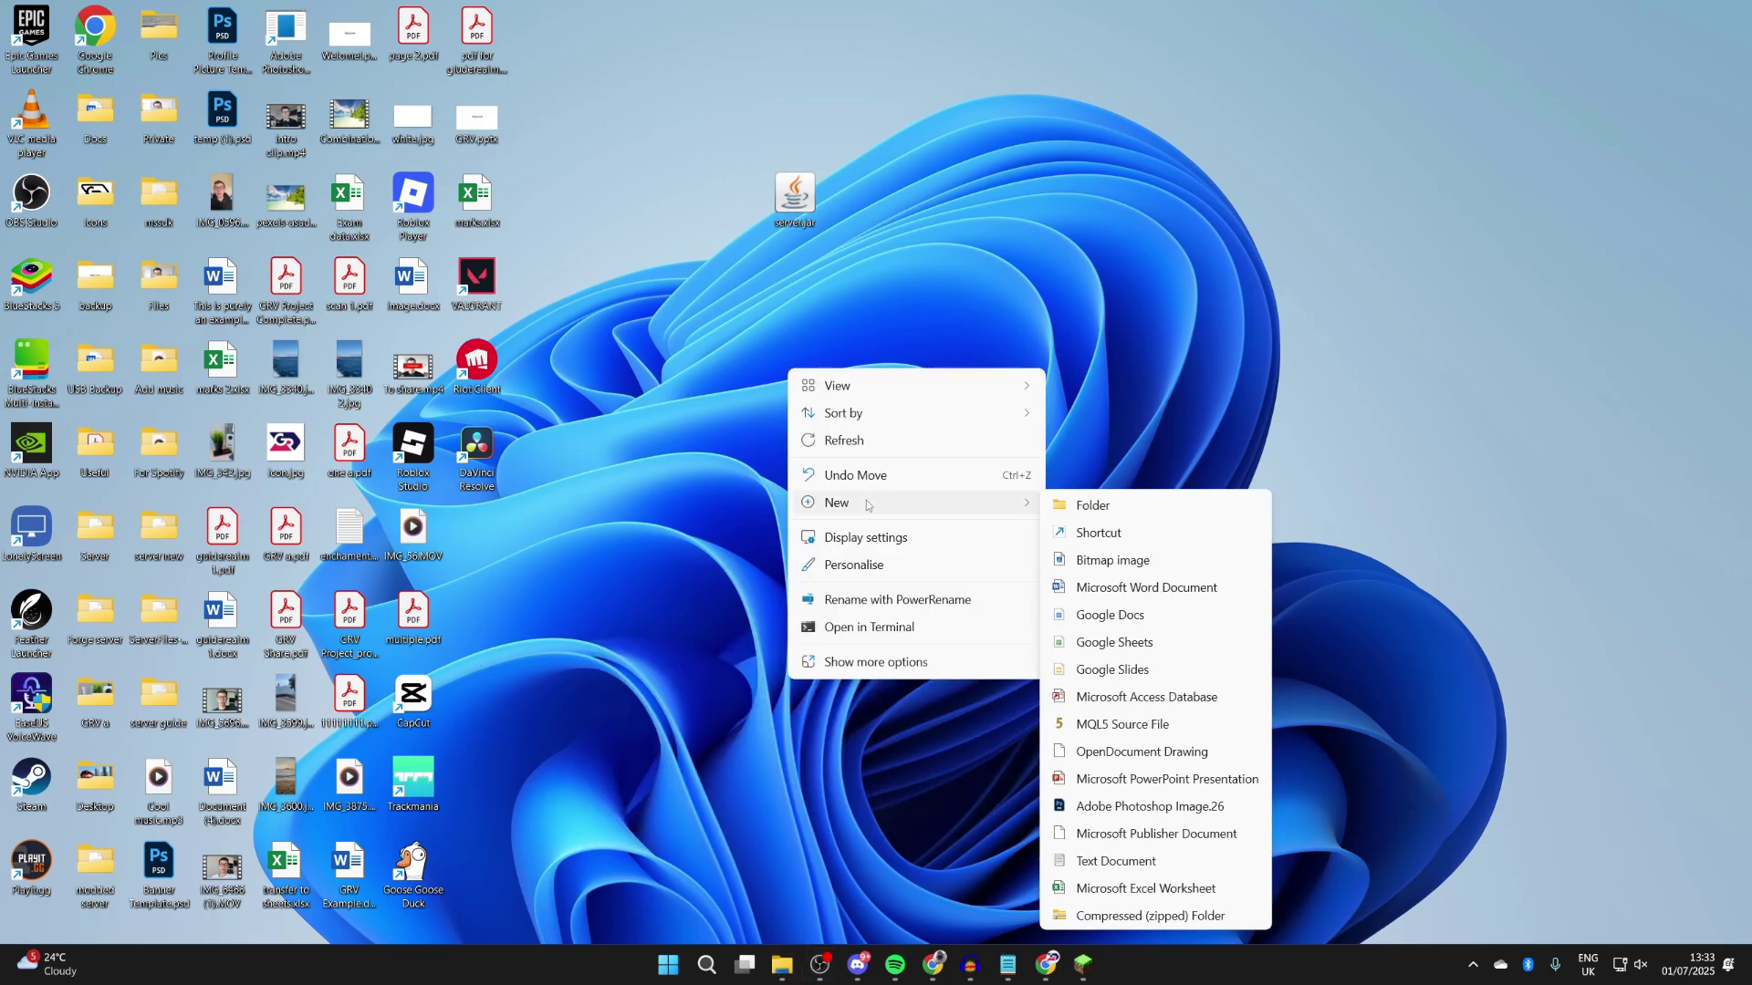
left_click(1080, 503)
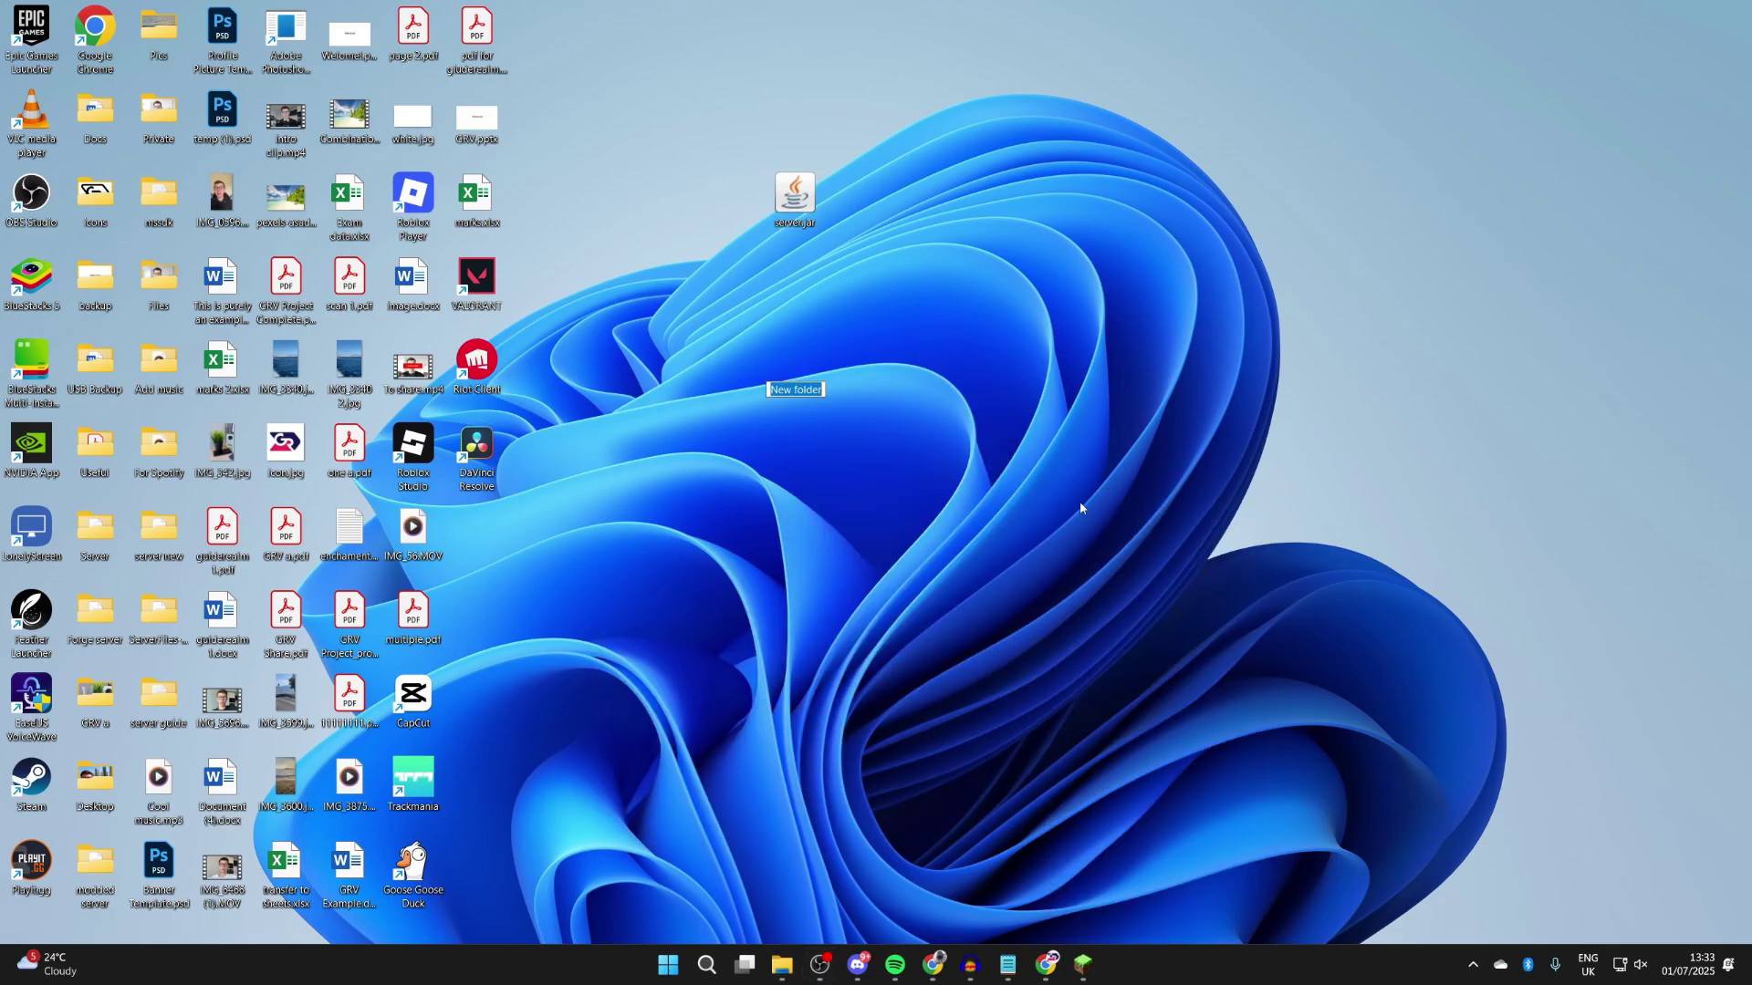
type("1.21.7 server")
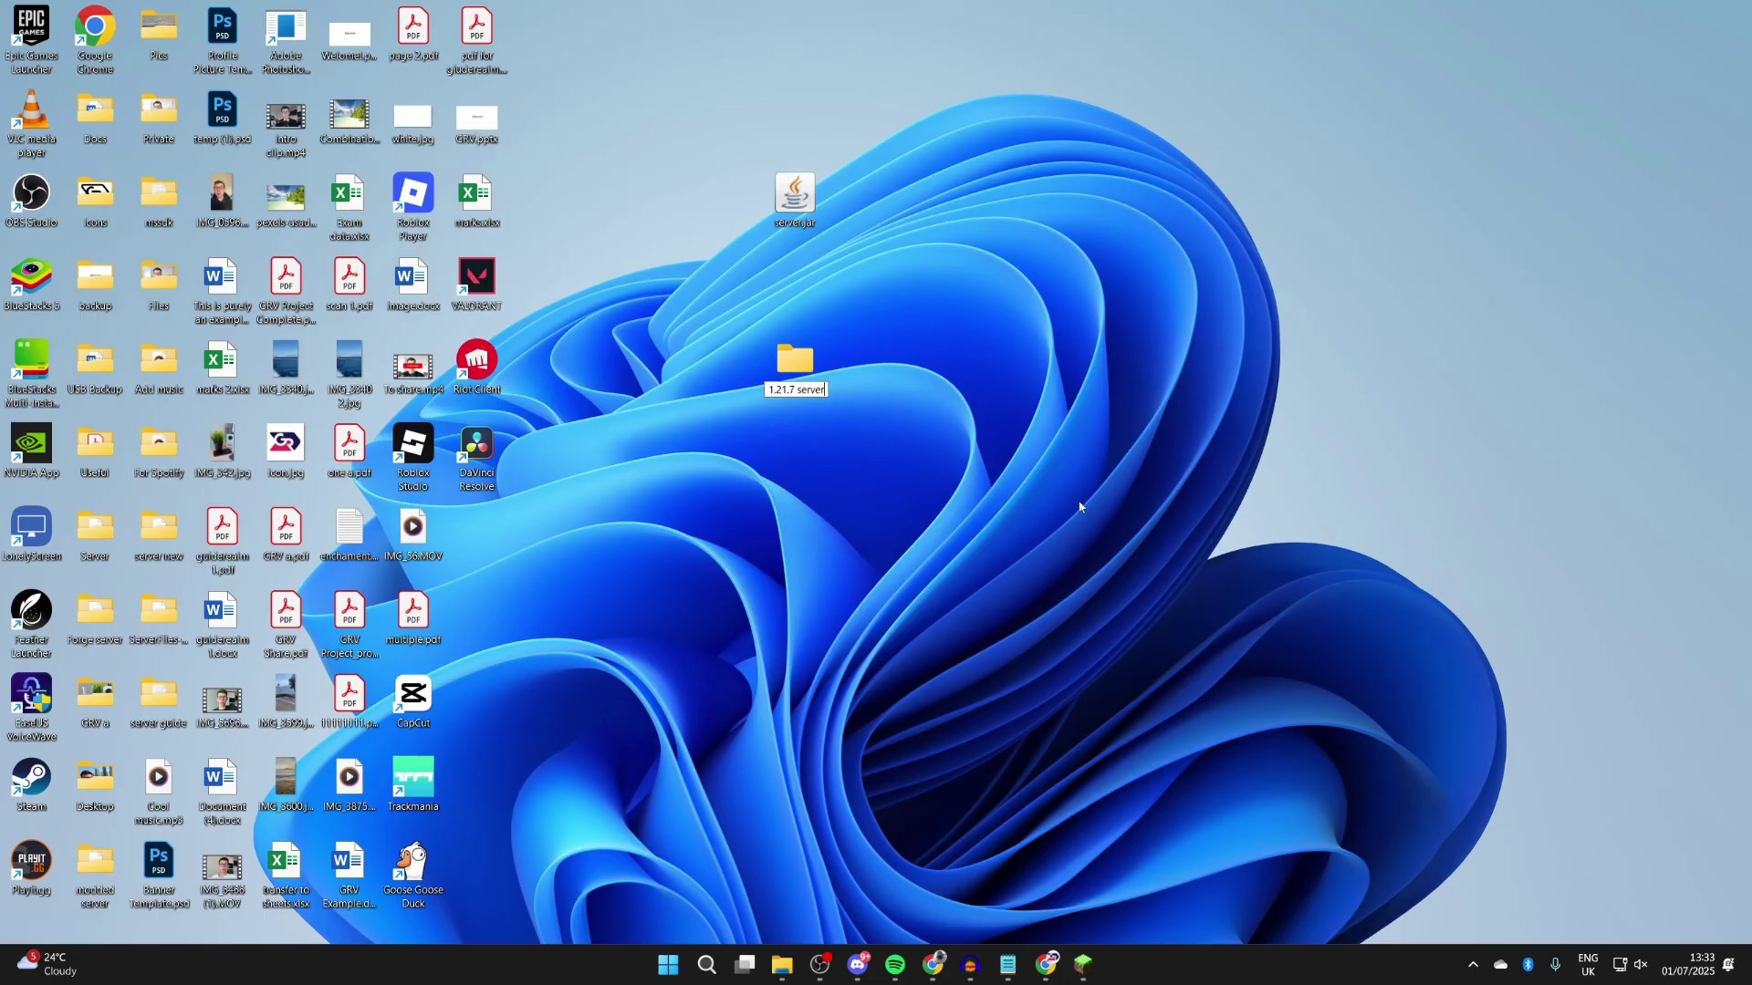
key("Return")
left_click_drag(803, 199, 798, 371)
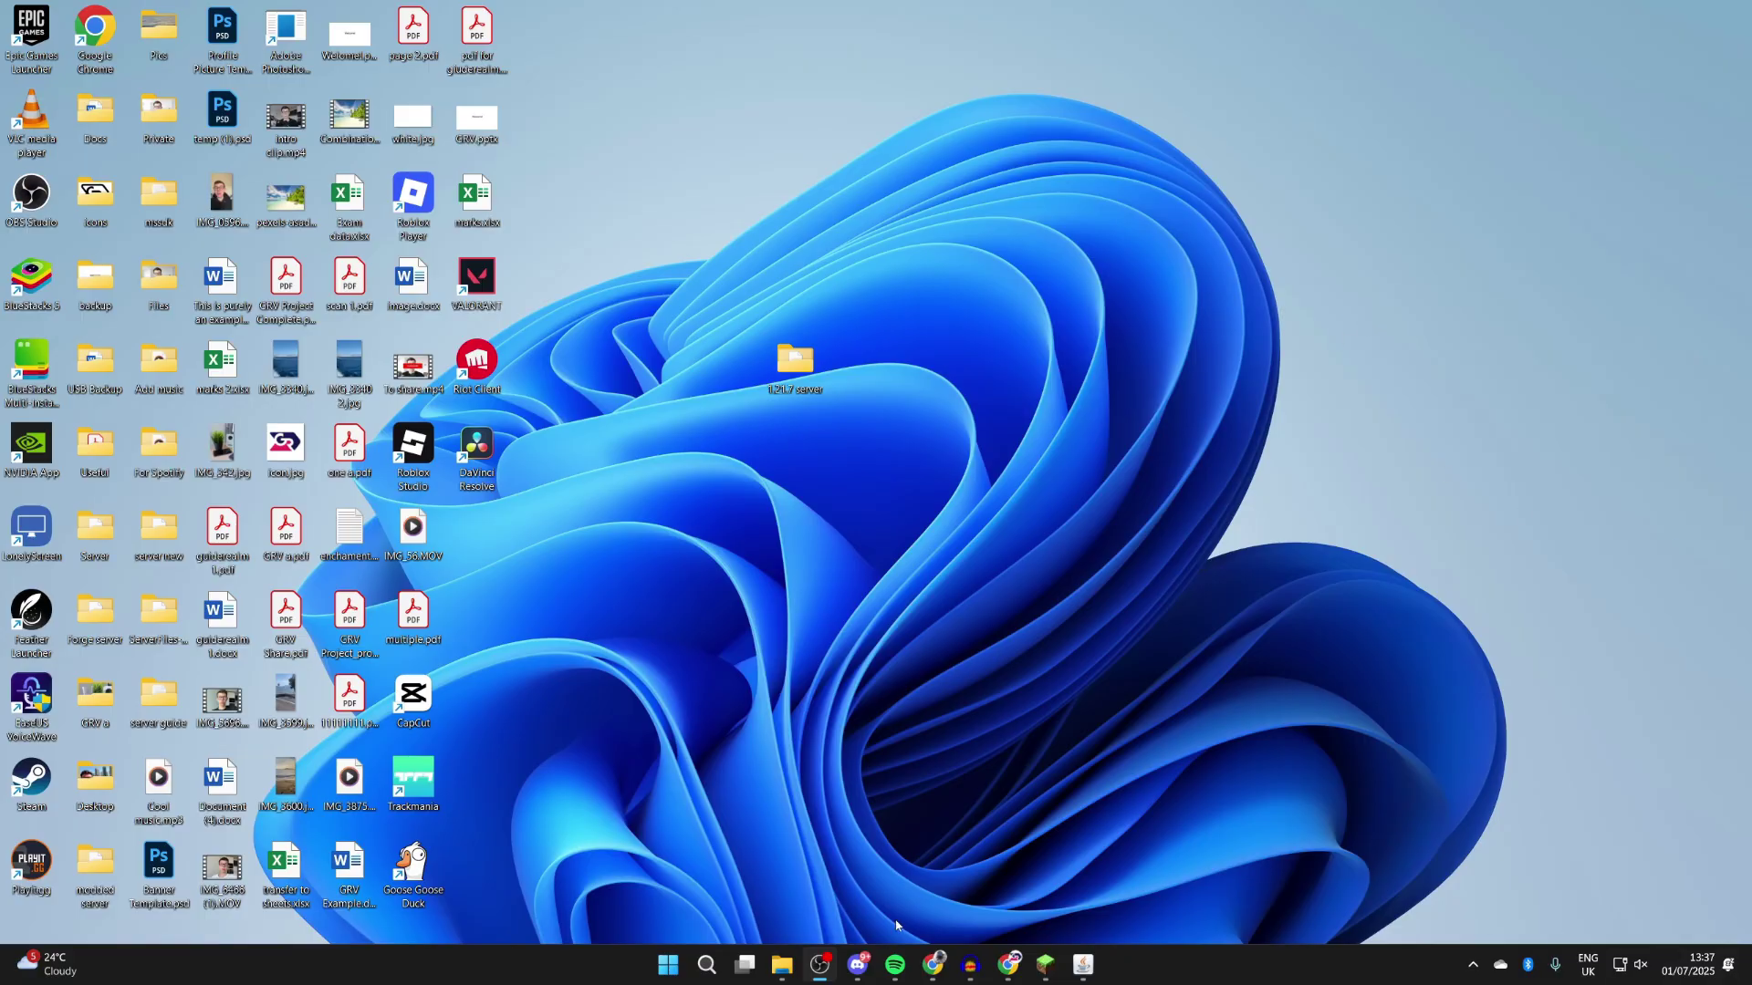
left_click(1008, 965)
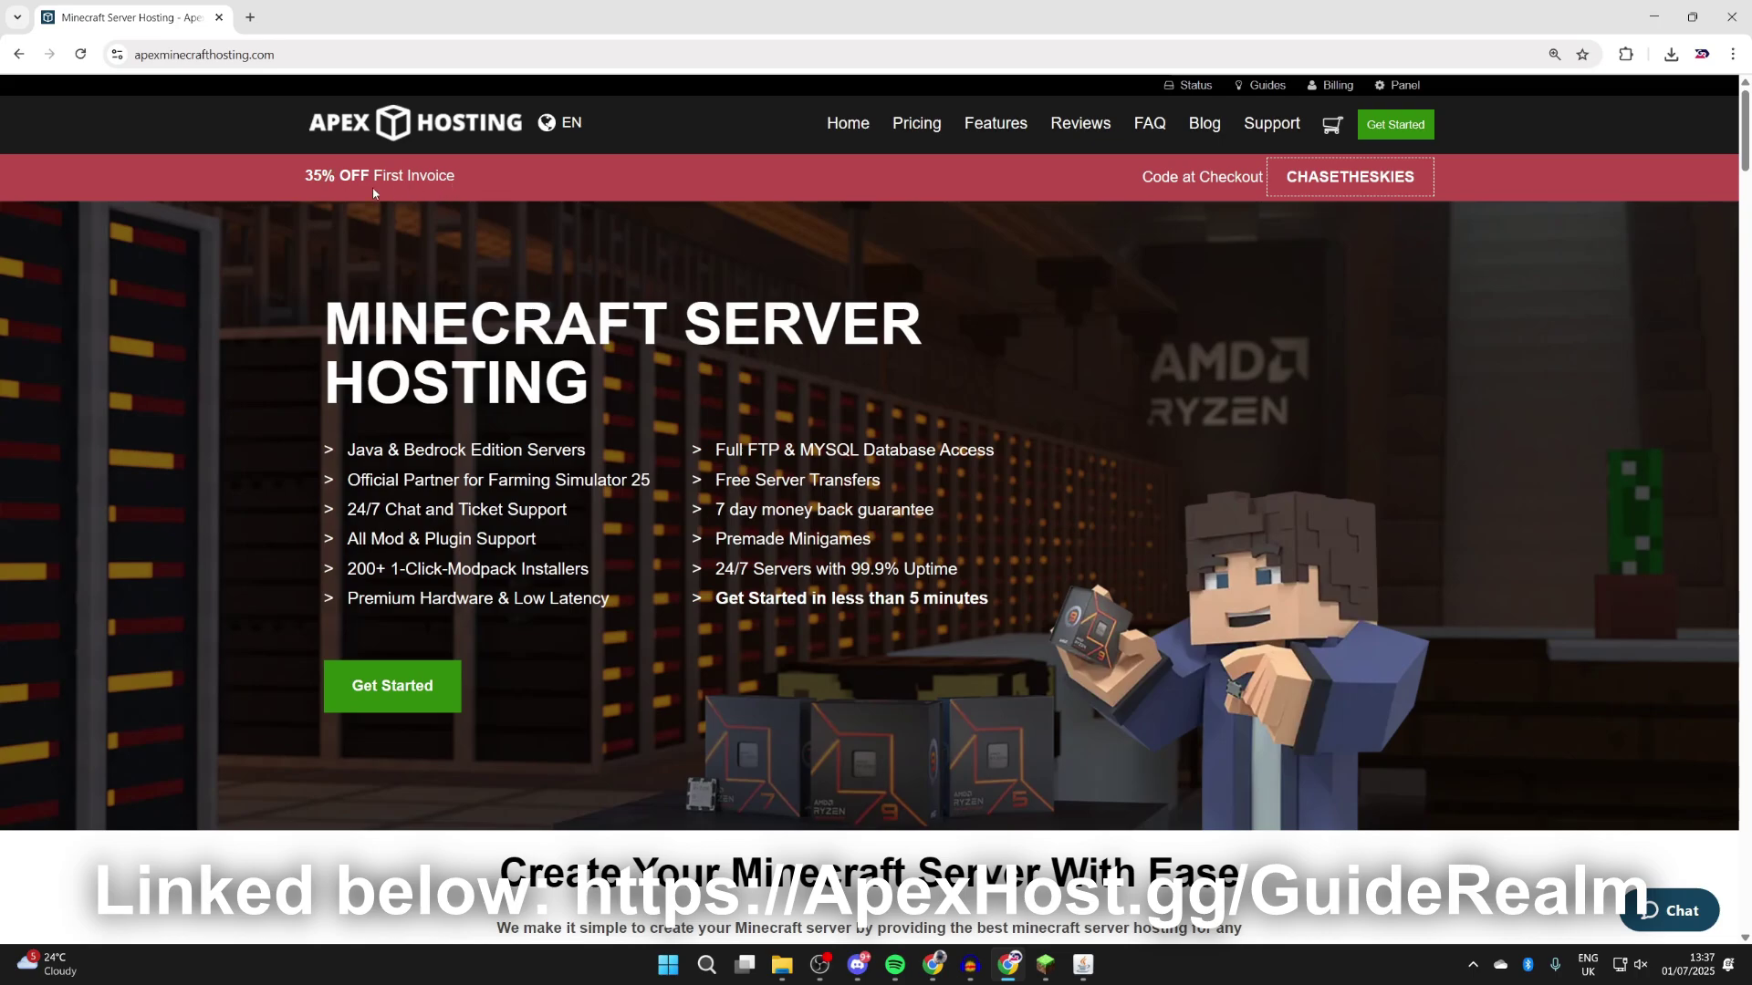
- Browse the Apex Hosting feature list, including Instant Setup, then return to the top
scroll(626, 407, "down", 6)
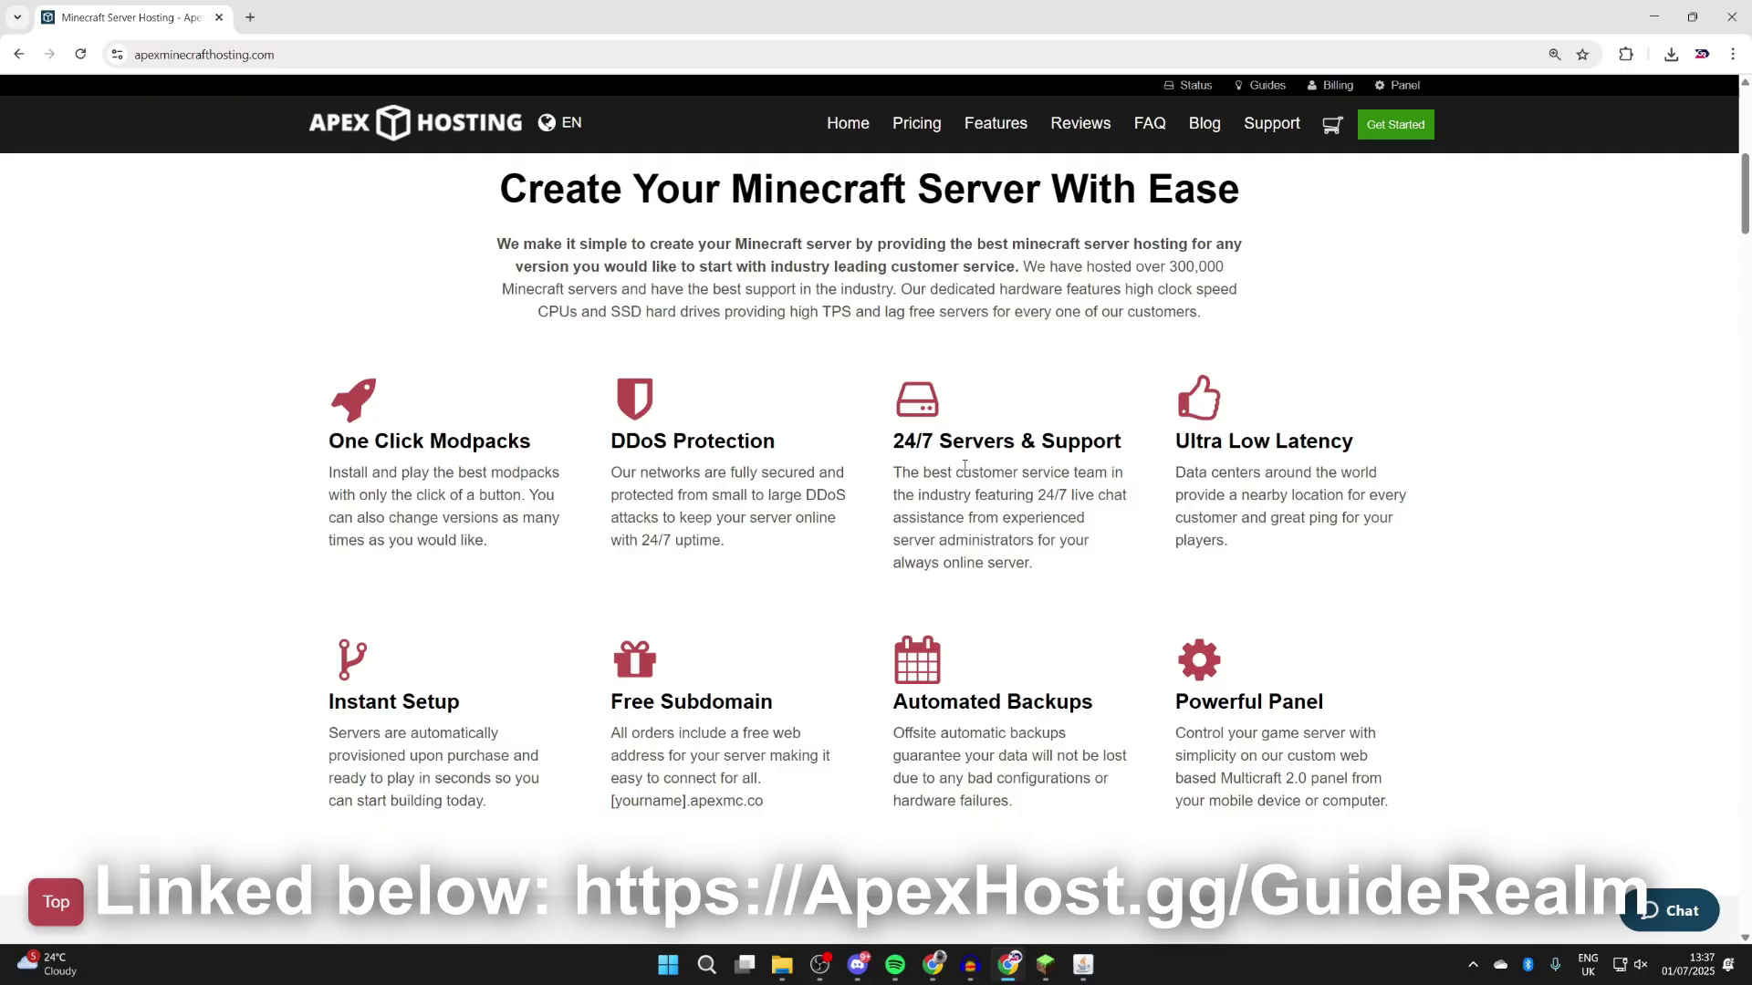
scroll(964, 467, "down", 1)
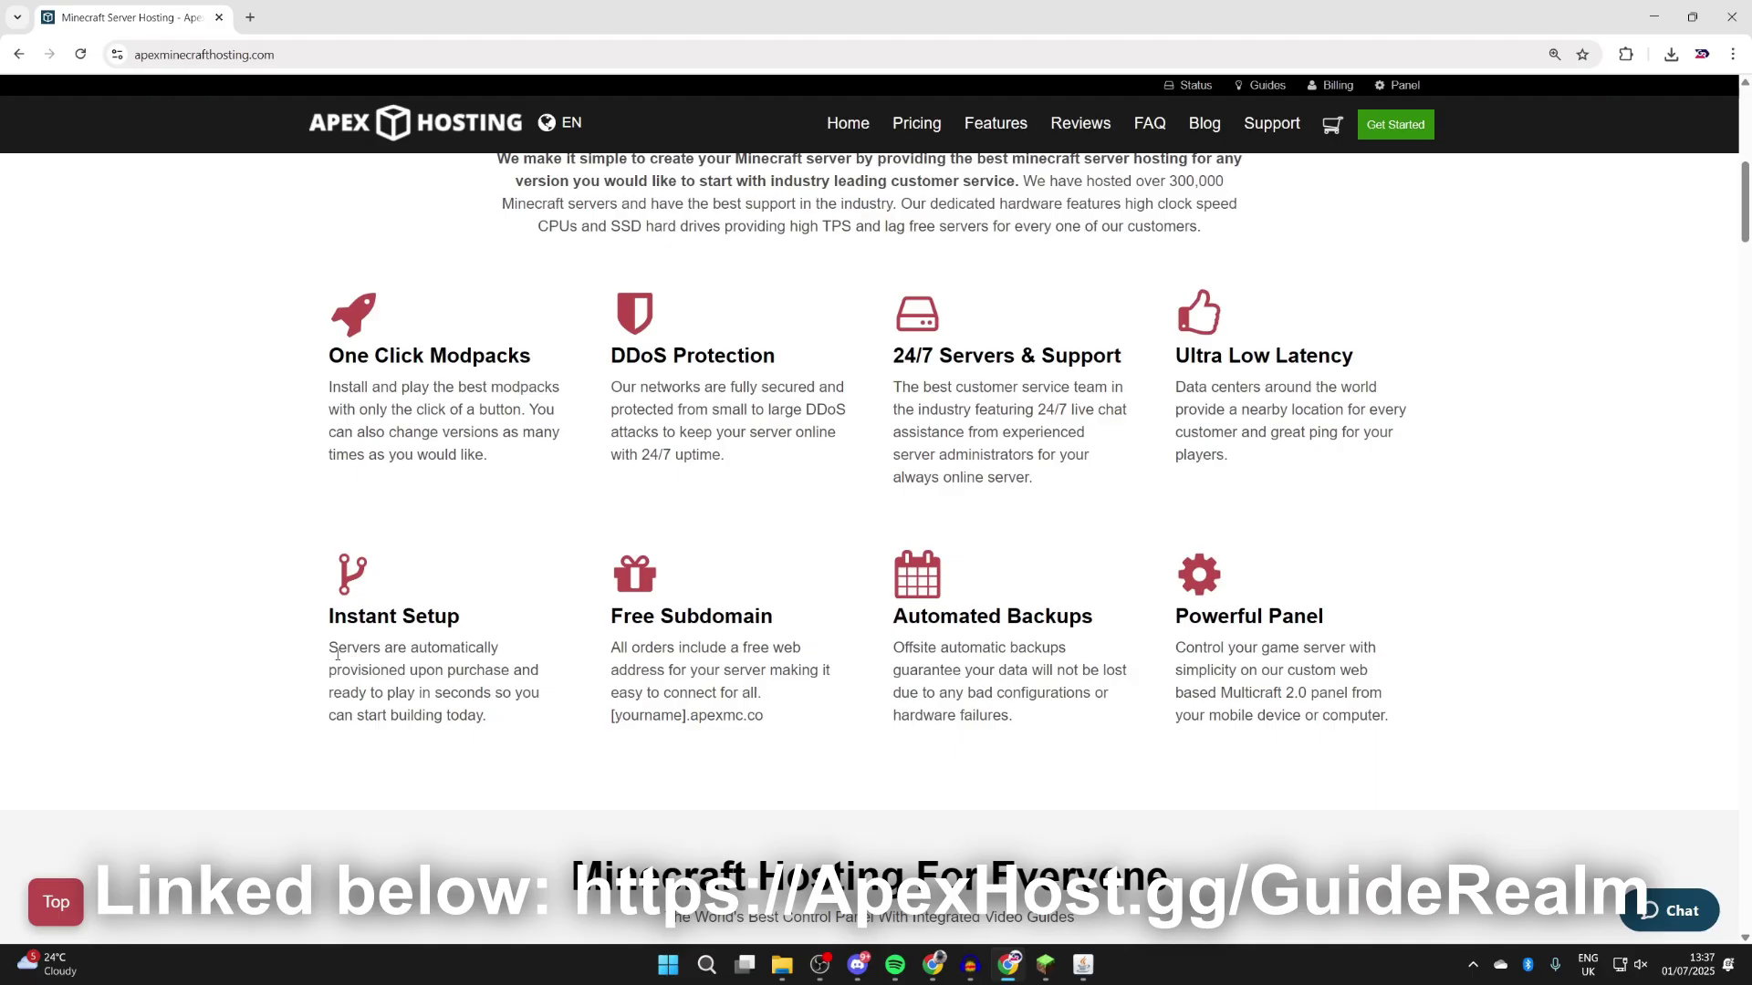
left_click_drag(338, 654, 450, 693)
left_click(458, 688)
scroll(504, 634, "up", 9)
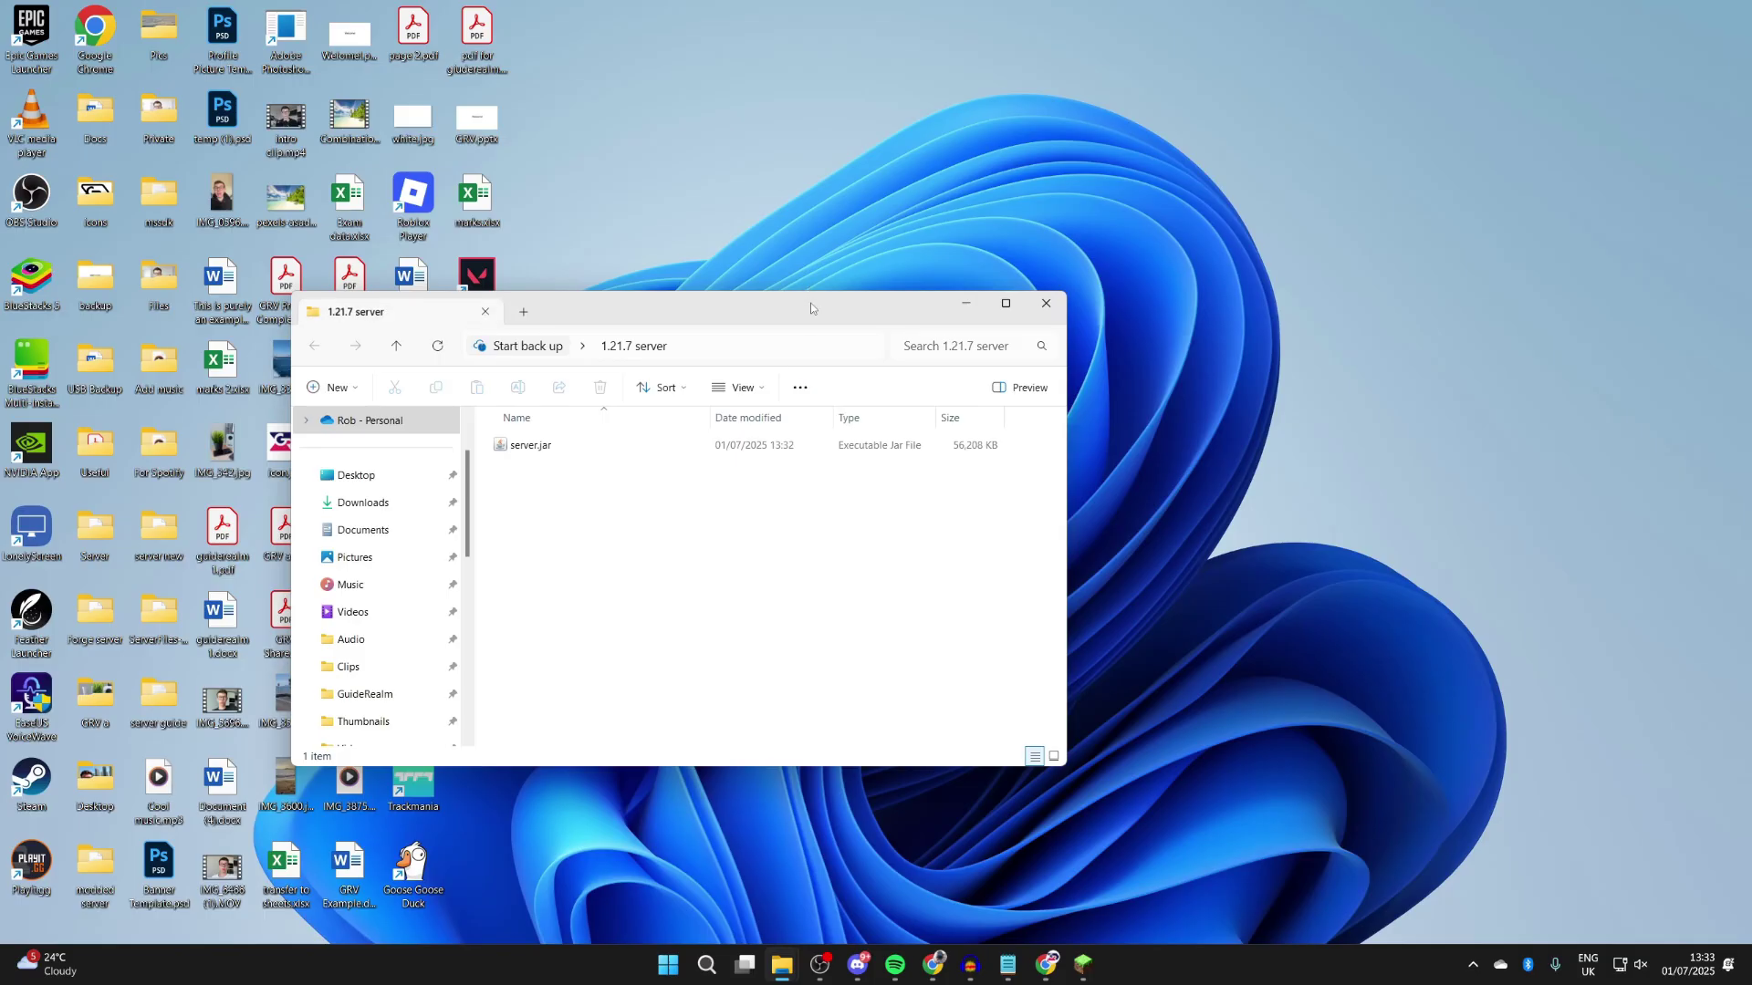
left_click_drag(810, 303, 922, 271)
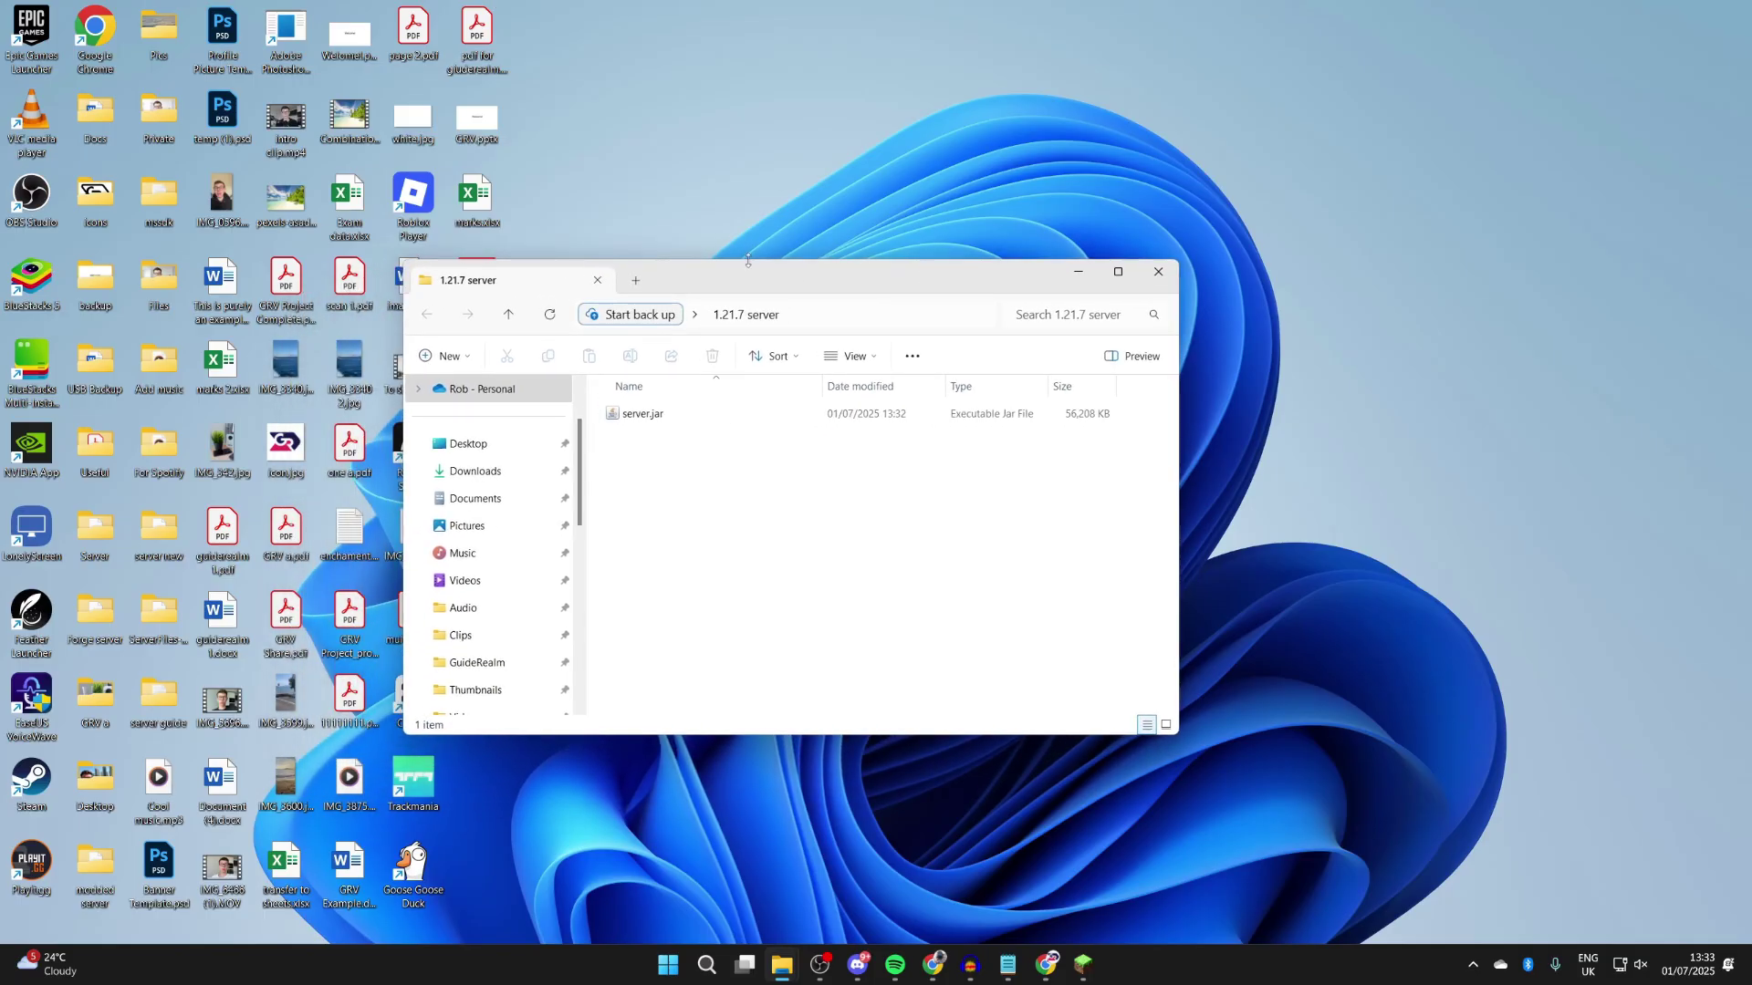
- Run server.jar, setting Java(TM) Platform SE binary as the default app for jar files
left_click(617, 415)
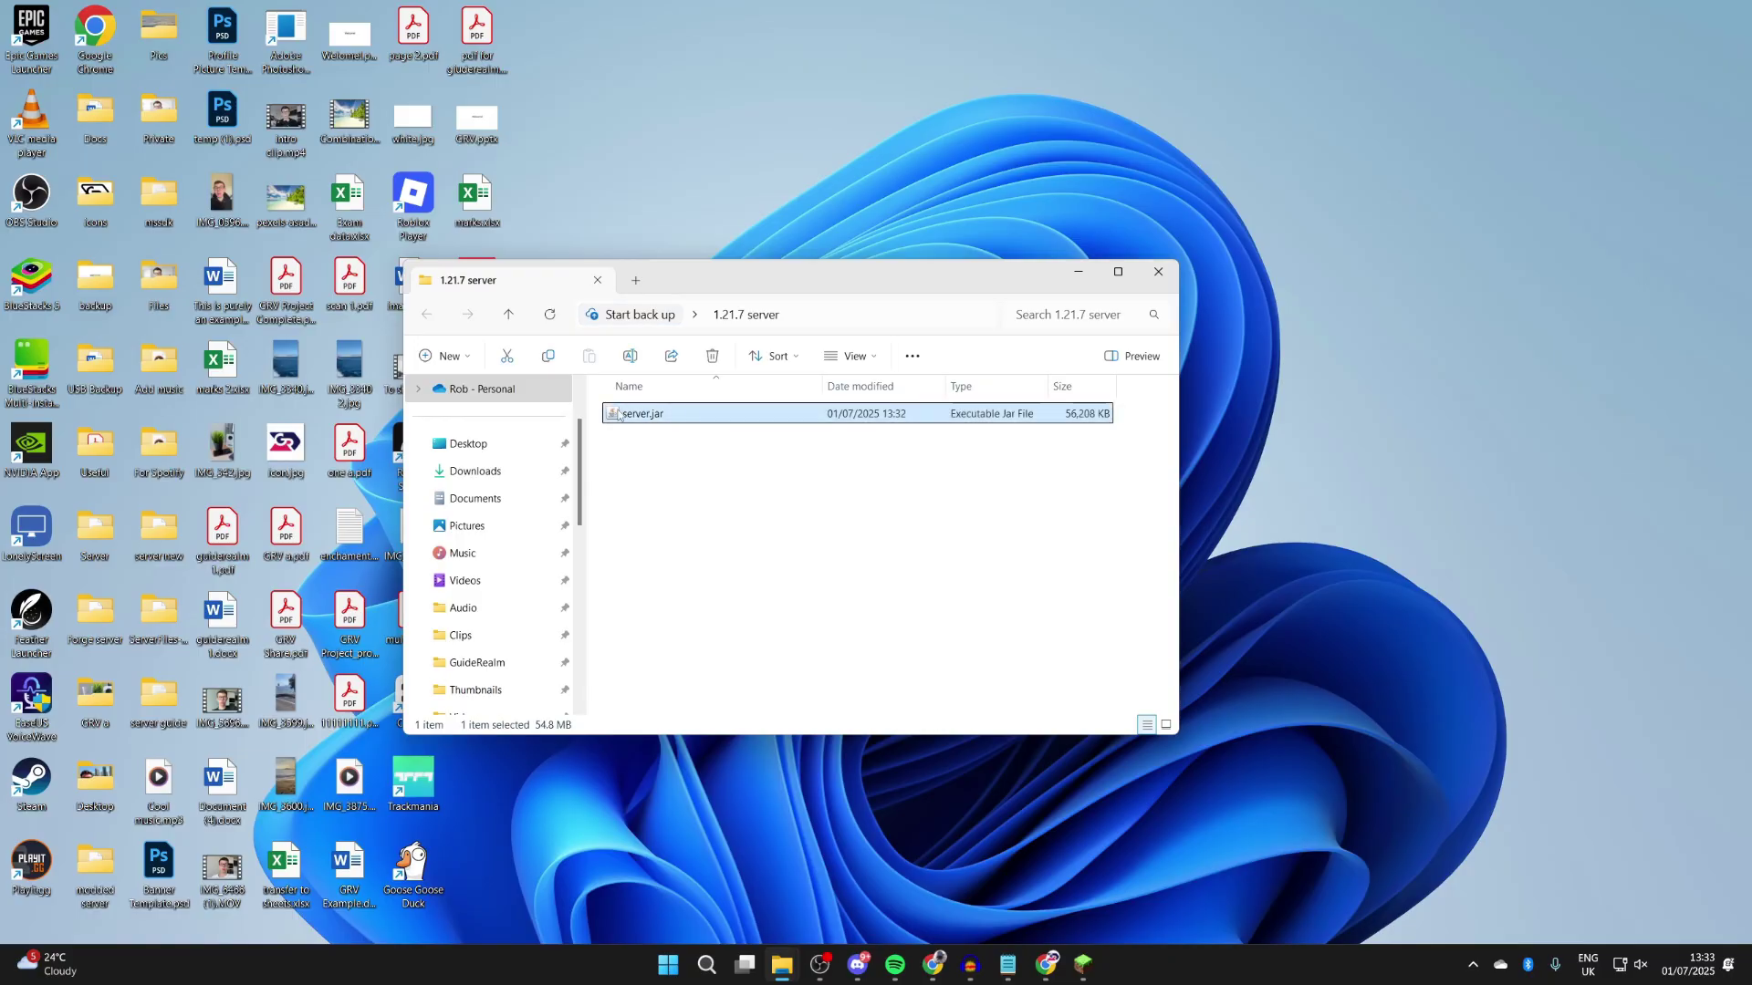
right_click(671, 415)
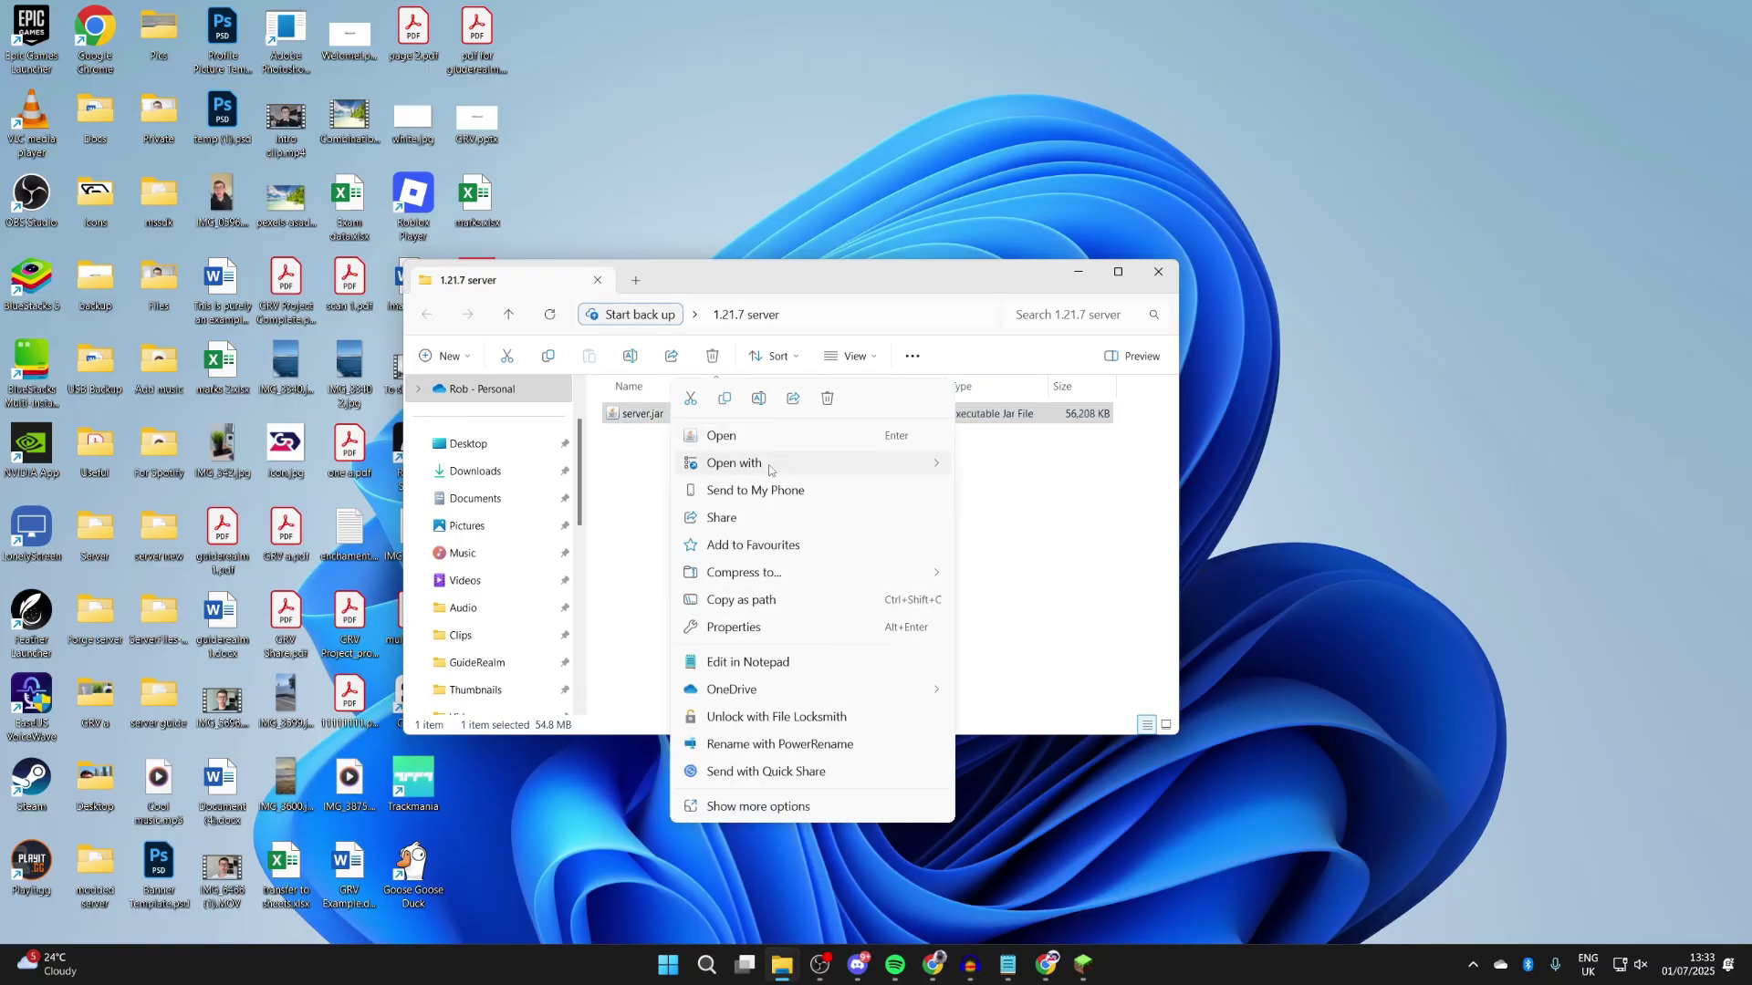
left_click(885, 464)
left_click(1031, 526)
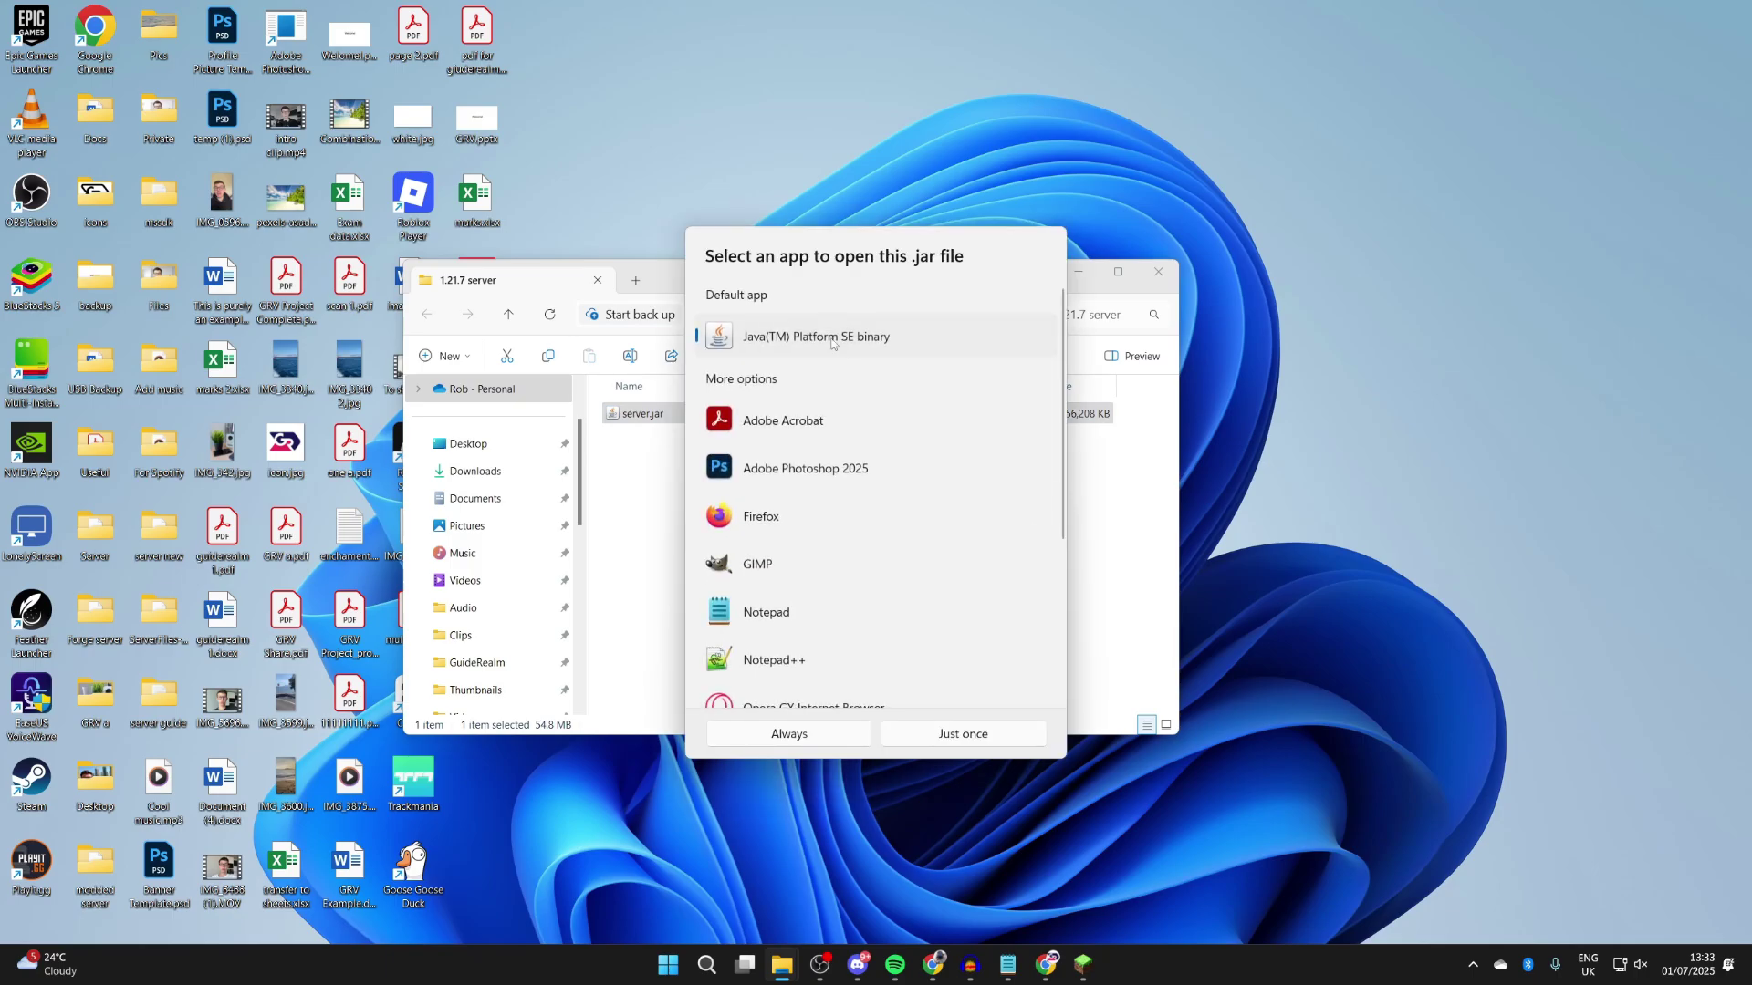
left_click(816, 735)
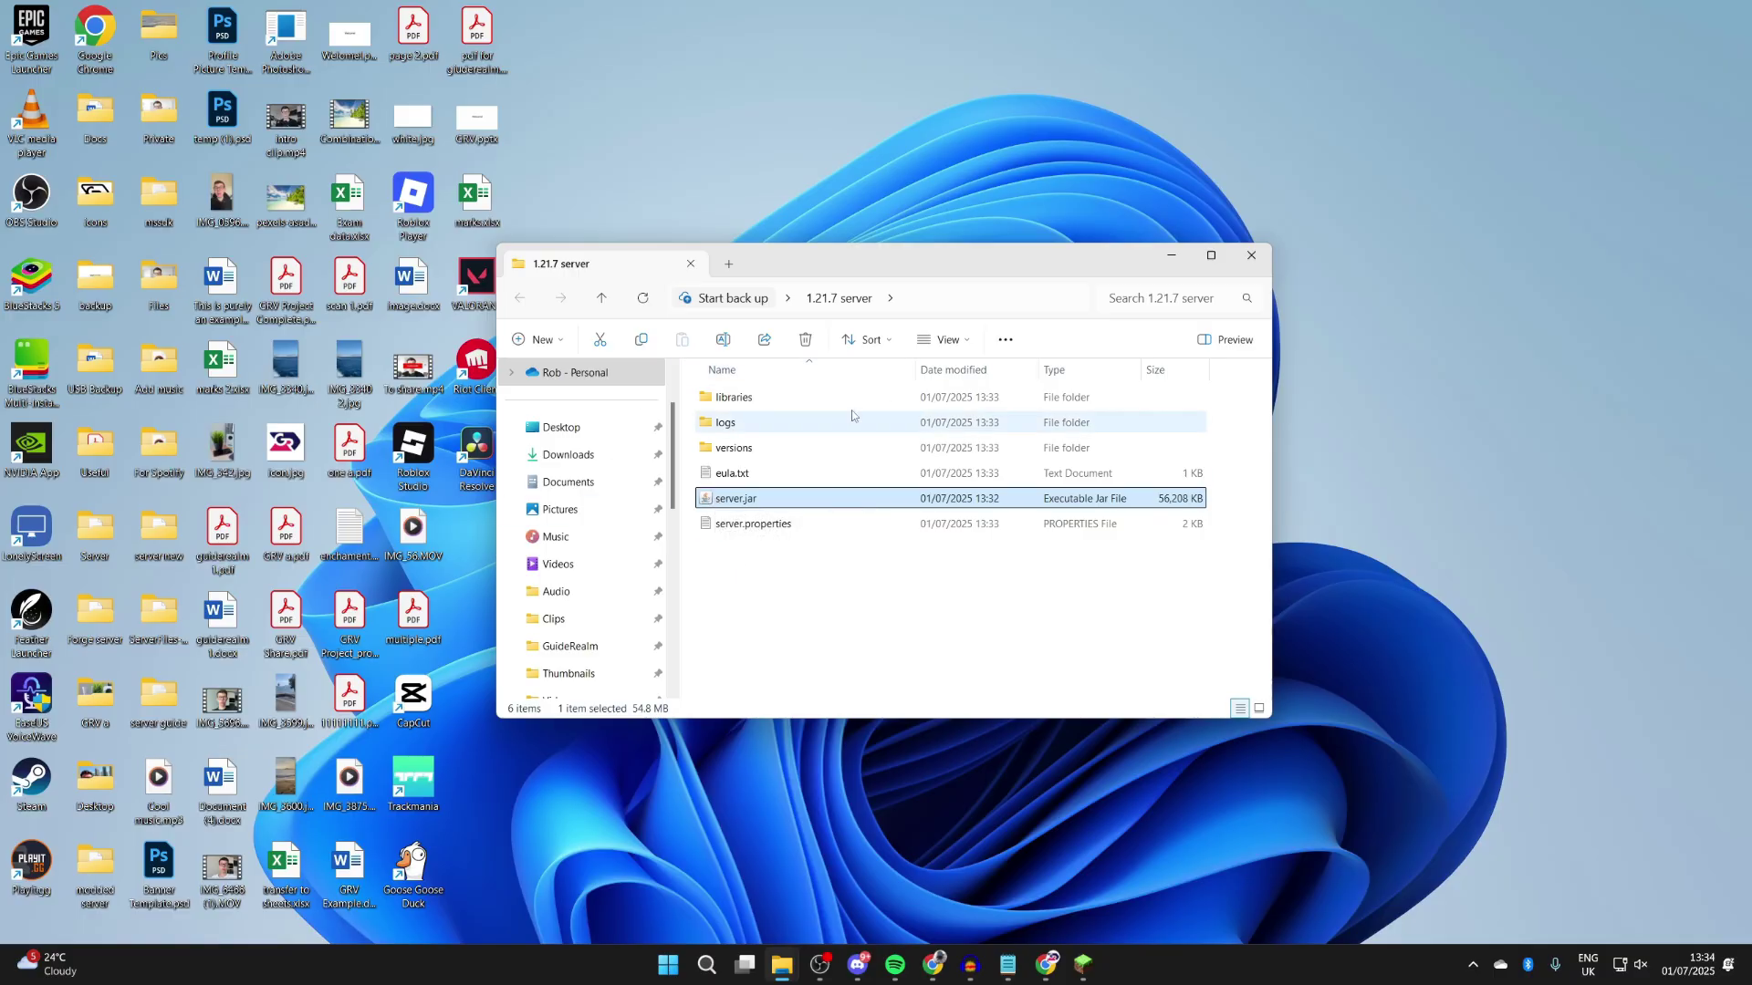
- Open eula.txt in Notepad and change eula=false to eula=true
left_click(747, 478)
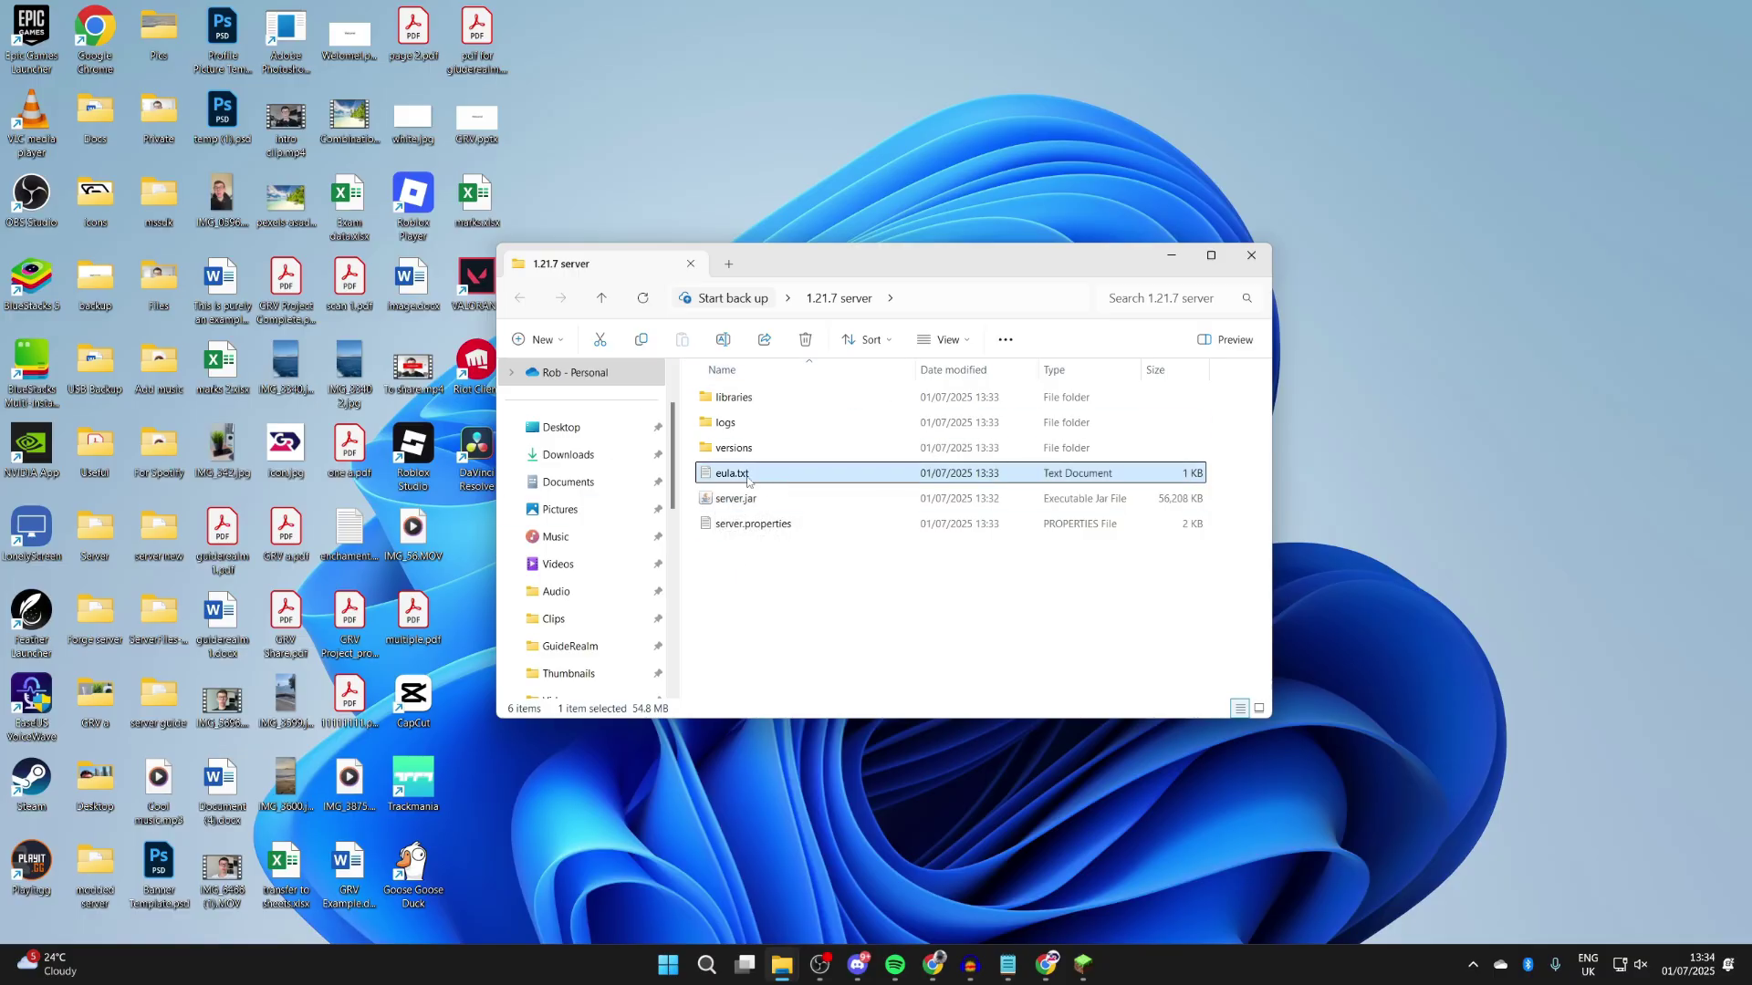
double_click(720, 475)
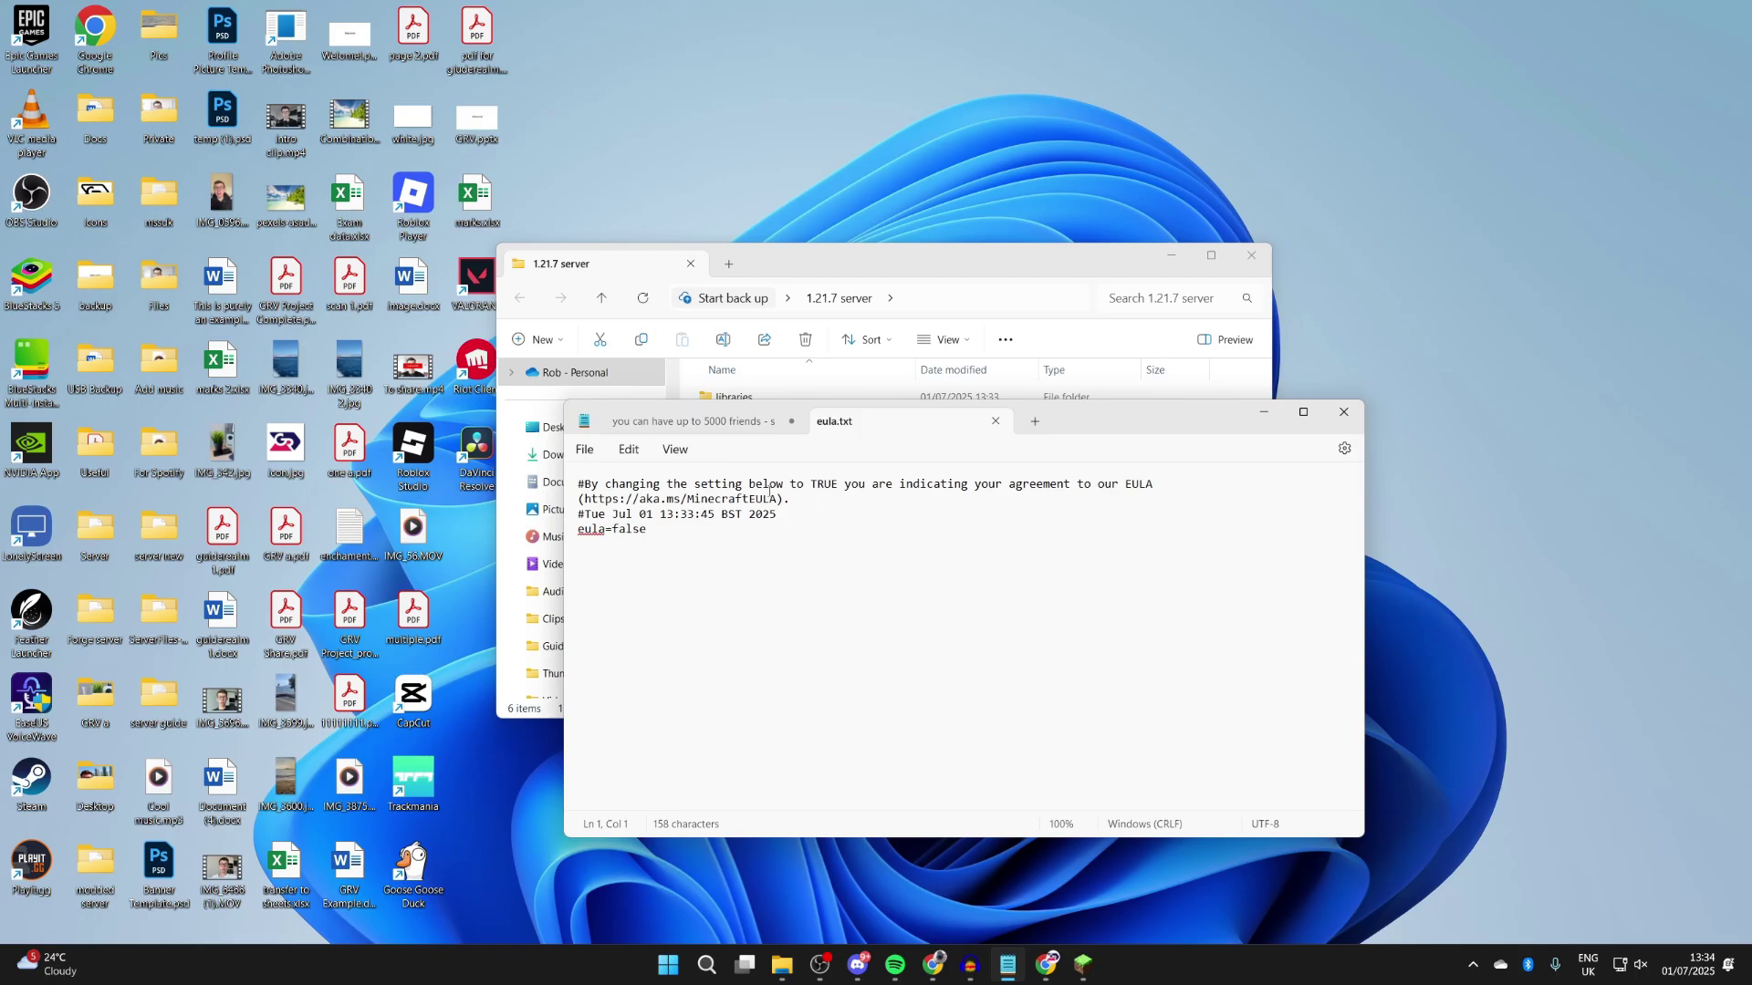
mouse_move(781, 485)
left_mouse_down()
mouse_move(780, 499)
mouse_move(625, 499)
mouse_move(776, 504)
left_mouse_up()
left_click(625, 499)
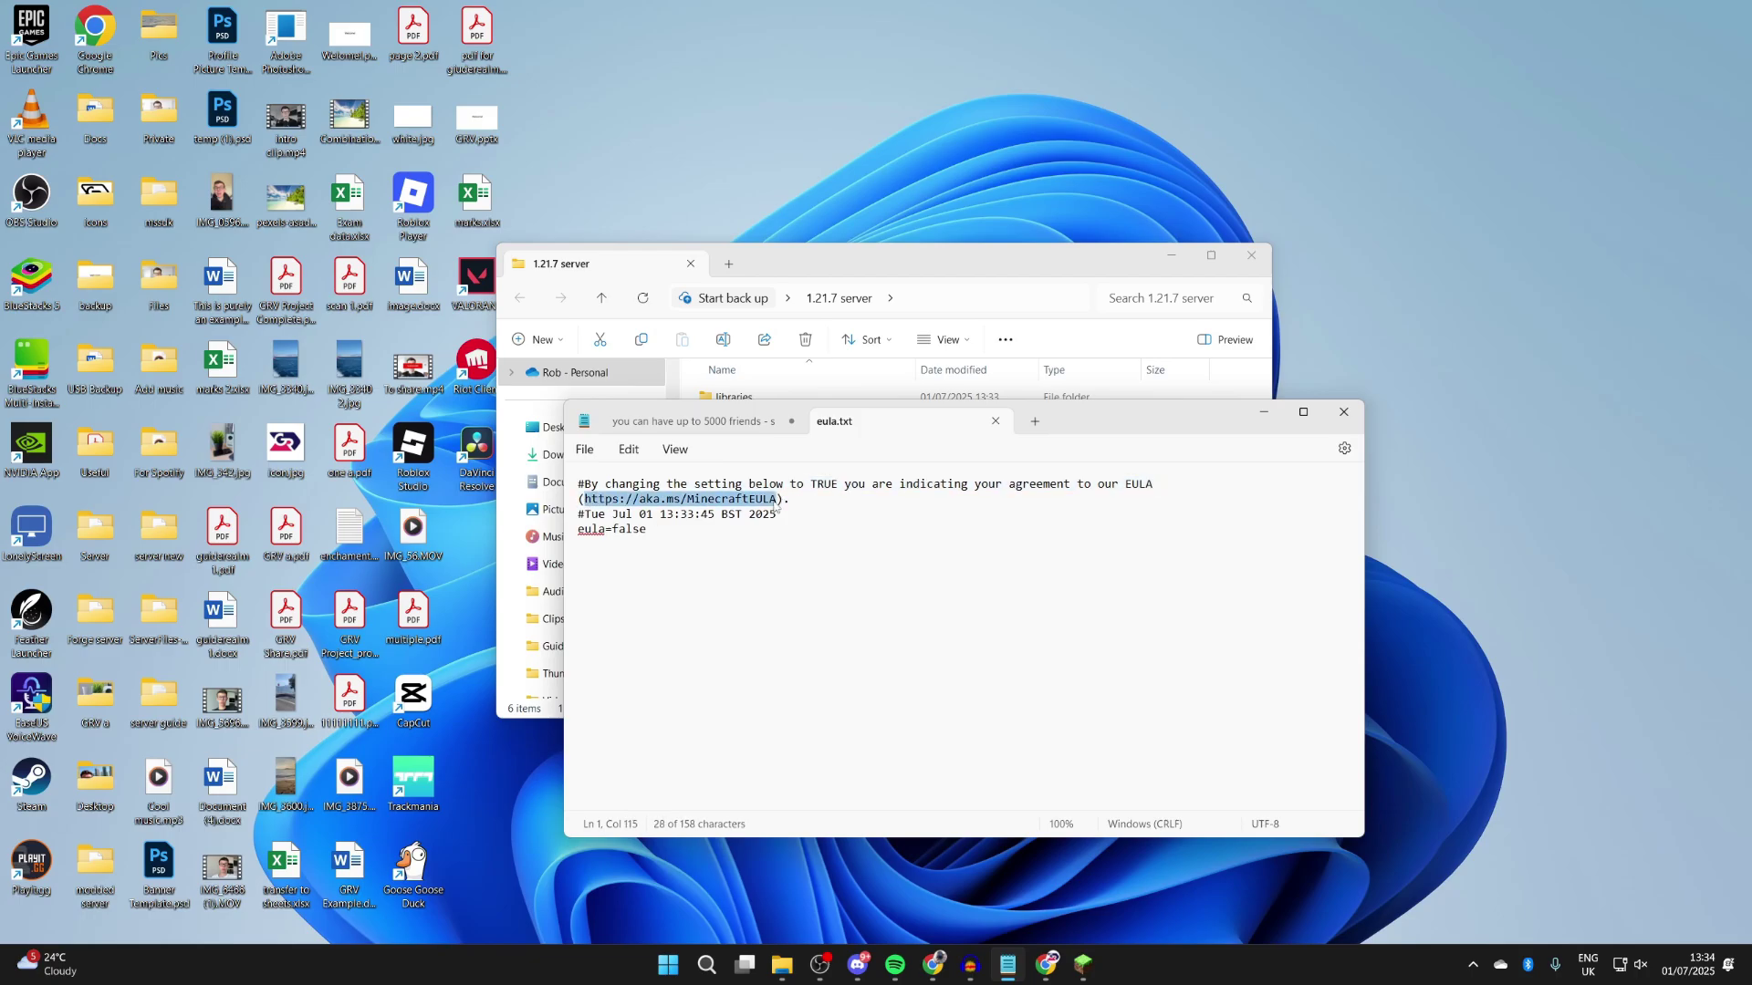
left_click(708, 521)
key("BackSpace")
key("BackSpace")
key("BackSpace")
key("BackSpace")
key("BackSpace")
type("true")
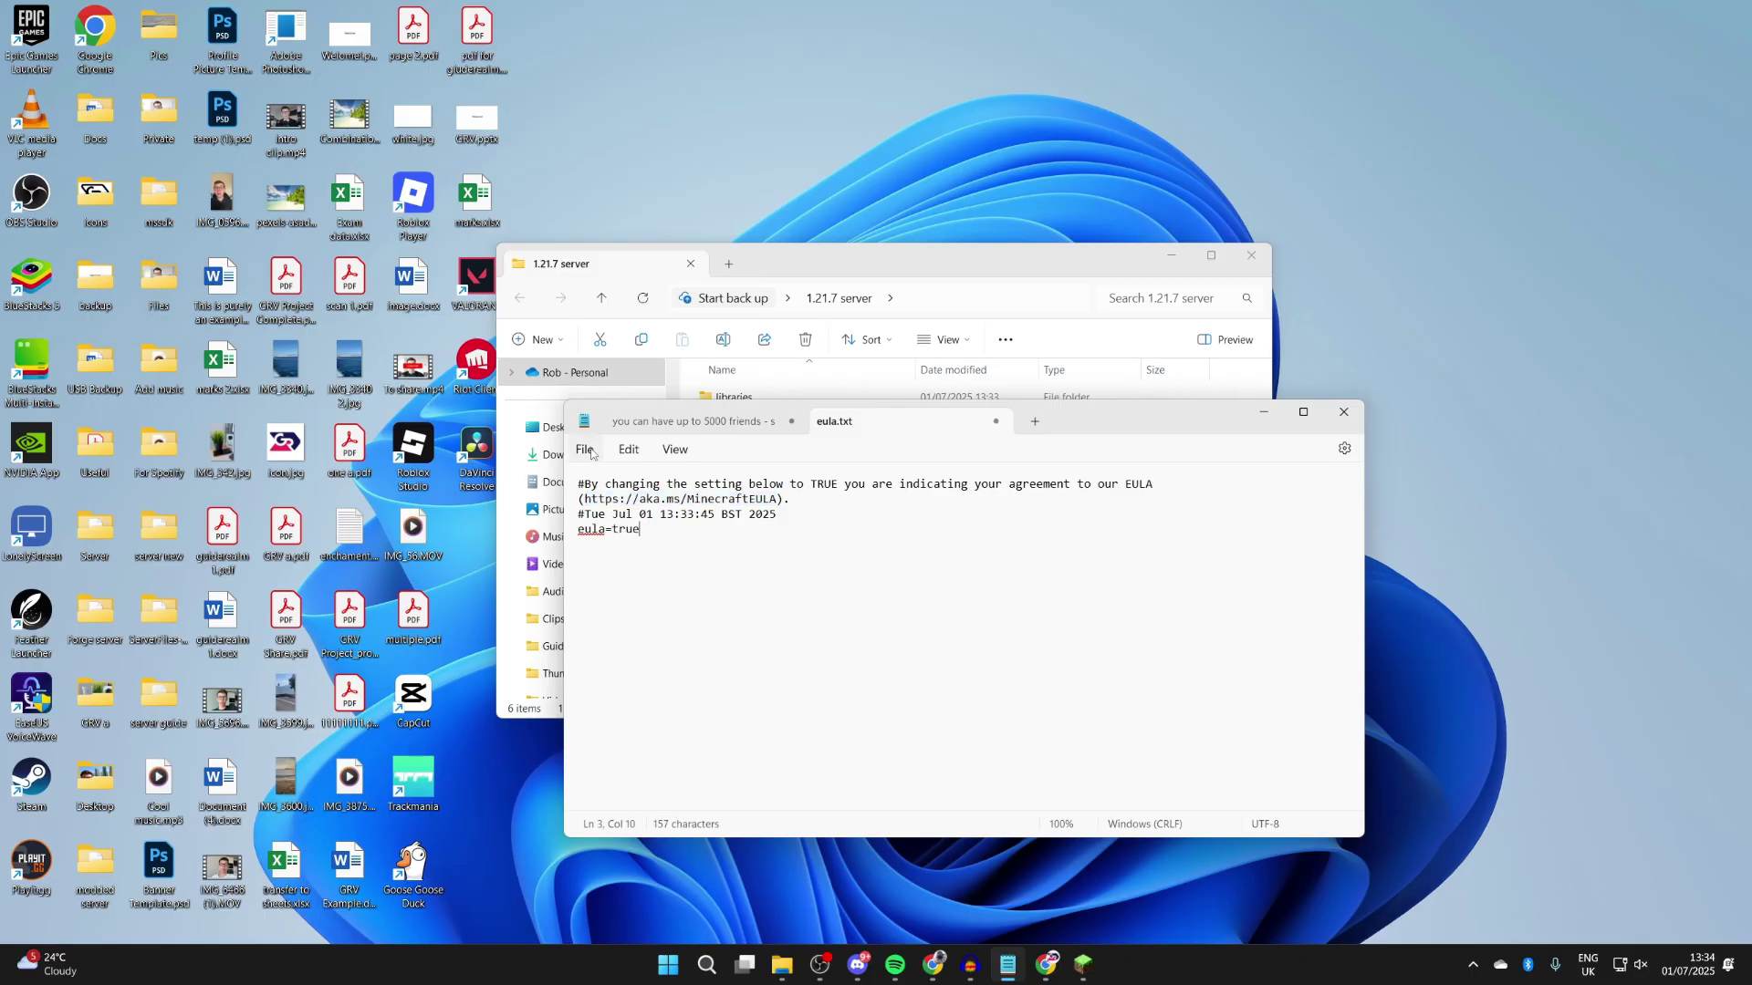
- Save the edited eula.txt and close Notepad
left_click(591, 452)
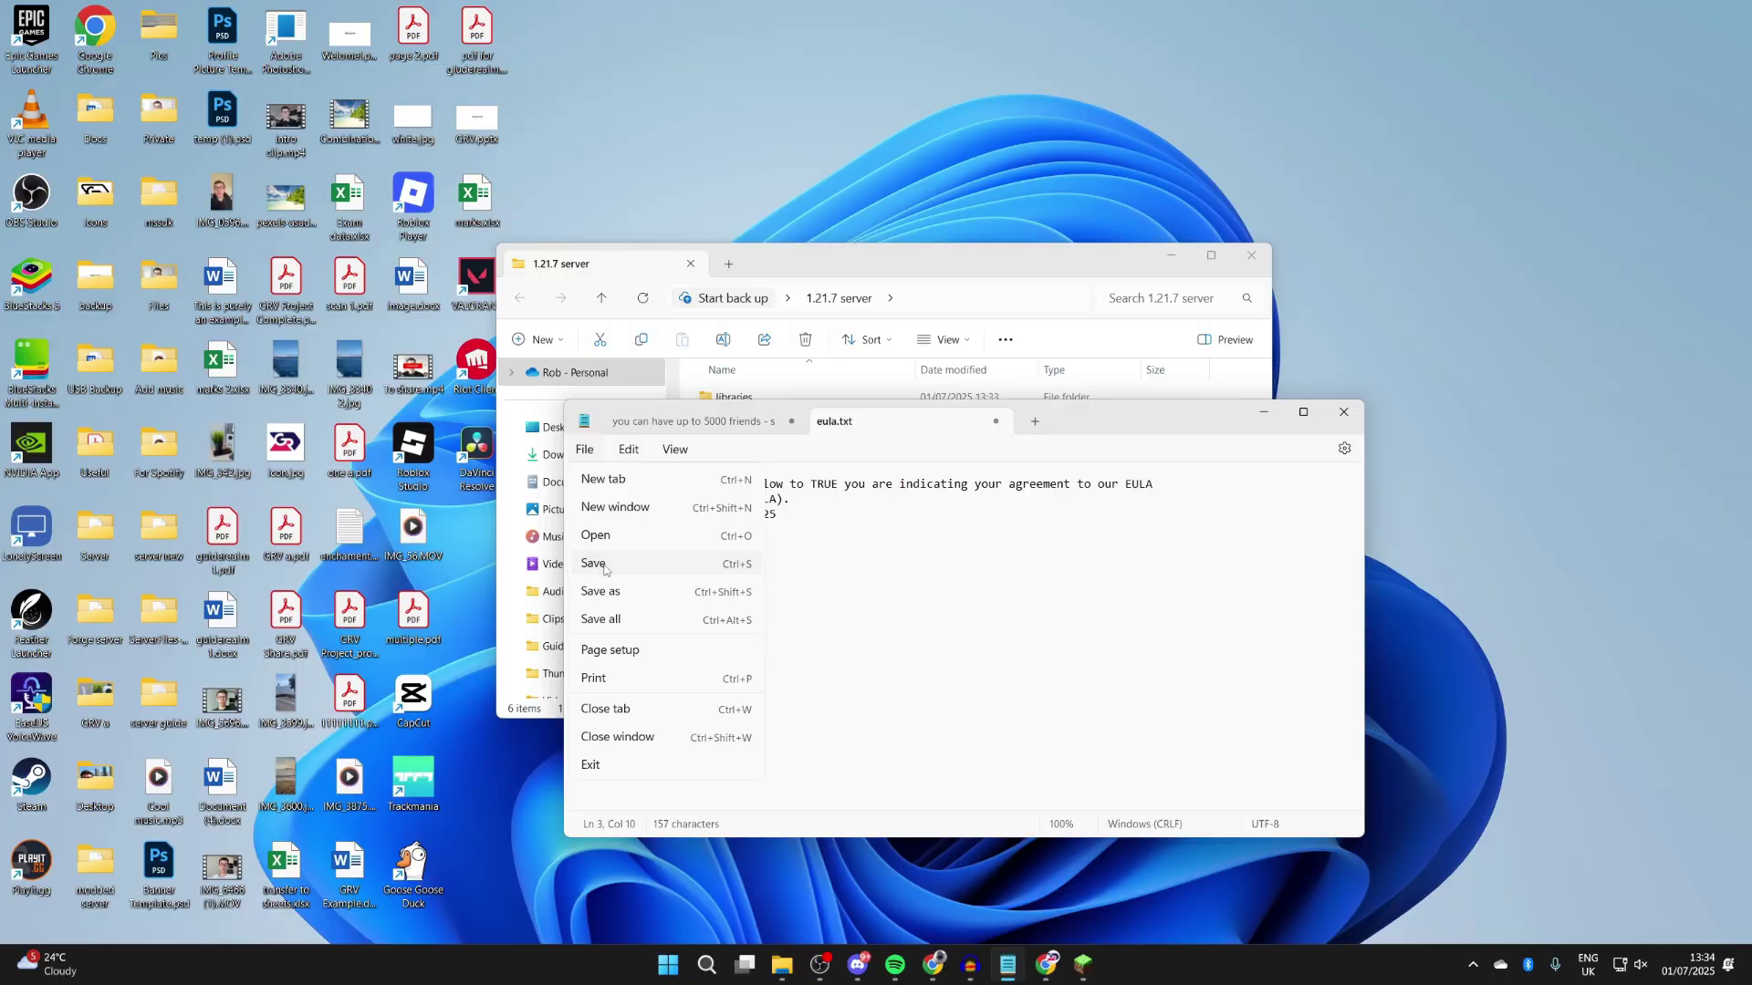
left_click(602, 567)
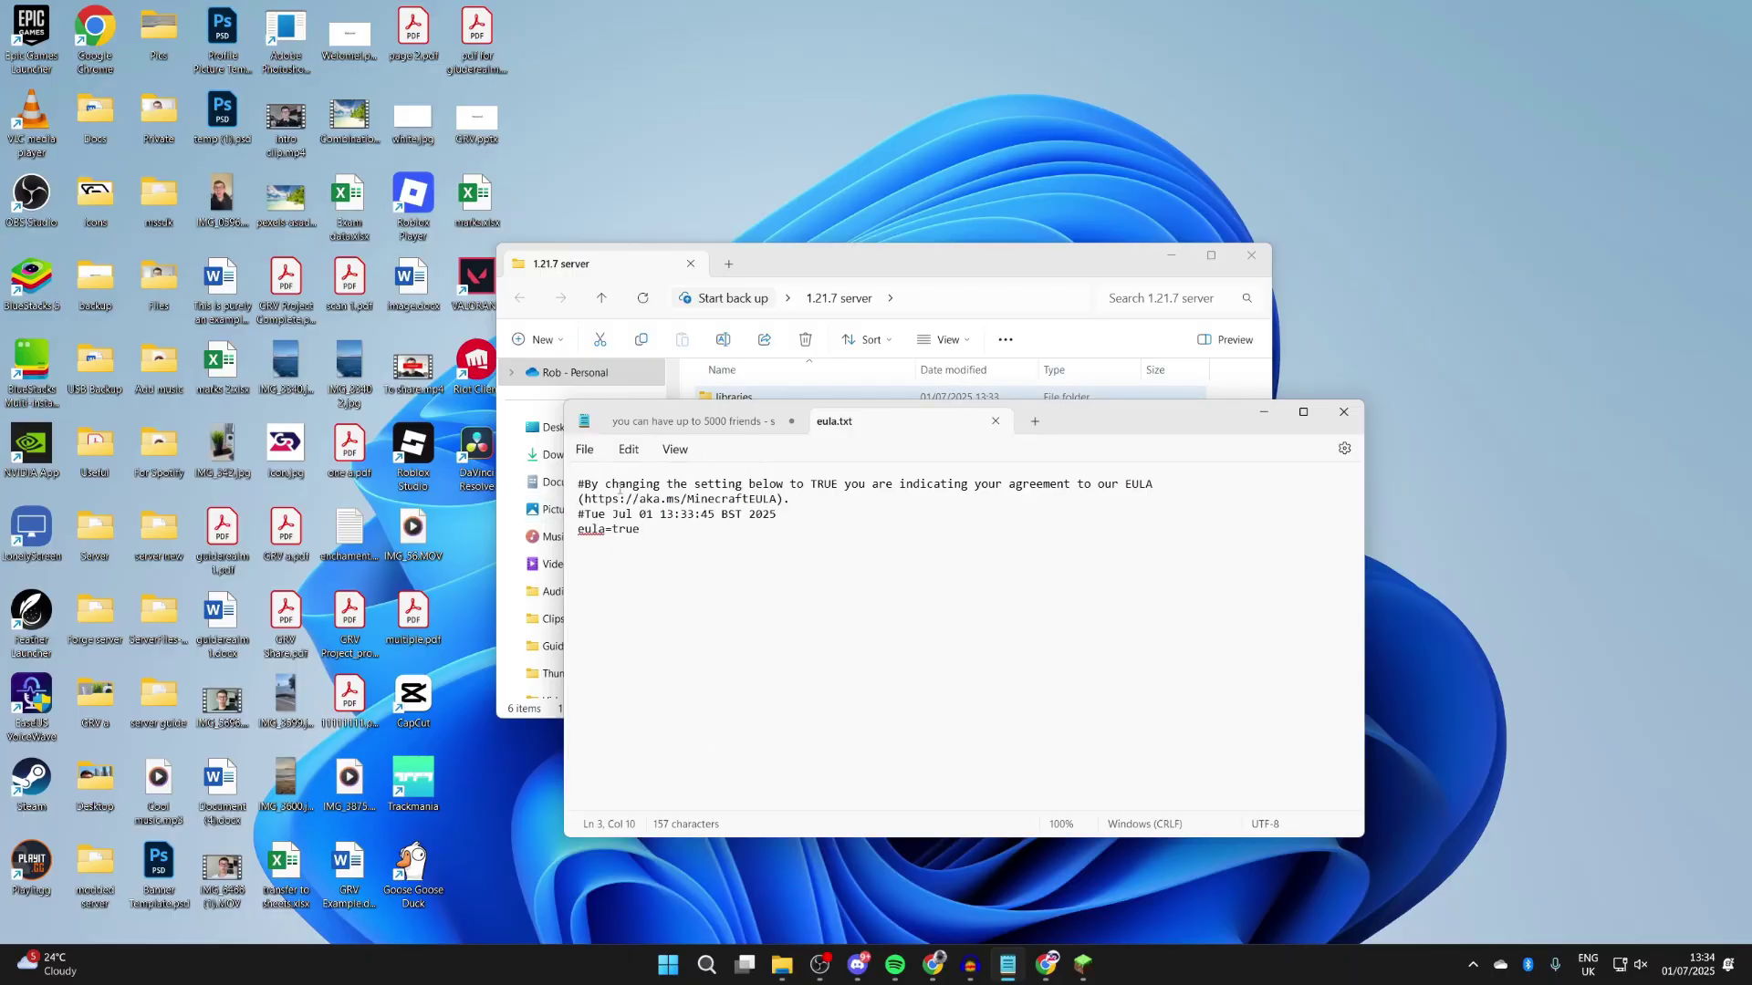
left_click(586, 449)
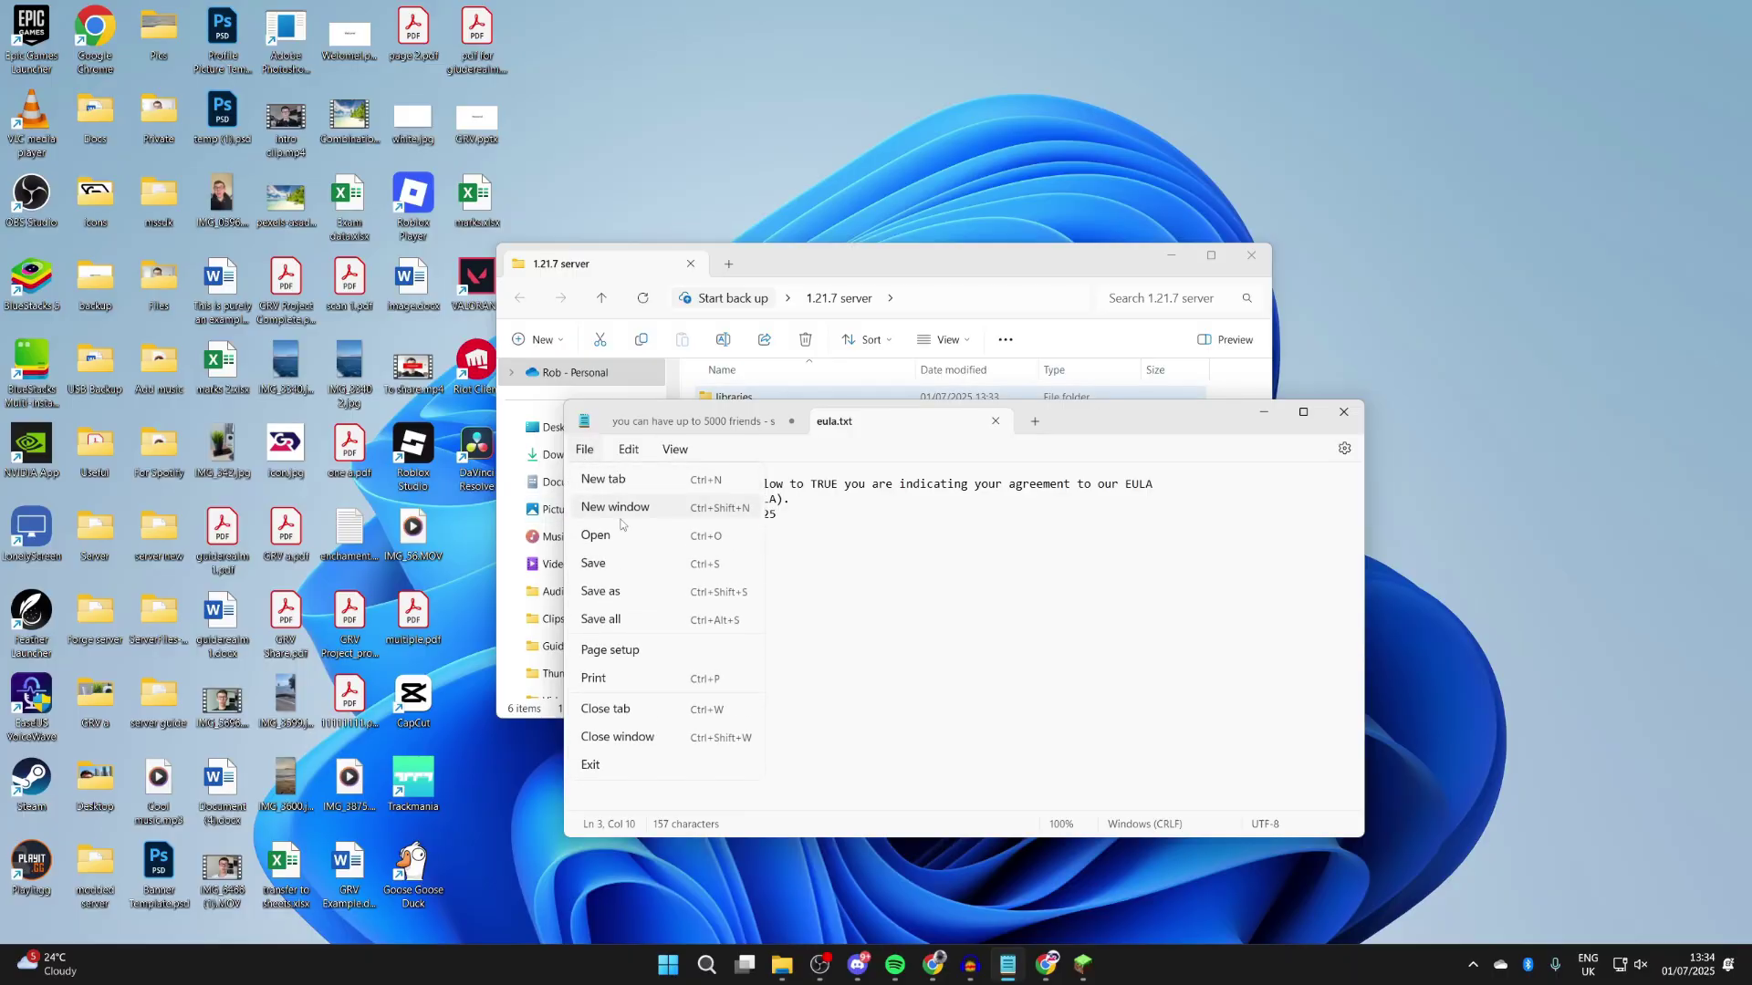
left_click(1341, 422)
- Launch server.jar, let the server reach Done, then close its window
double_click(818, 505)
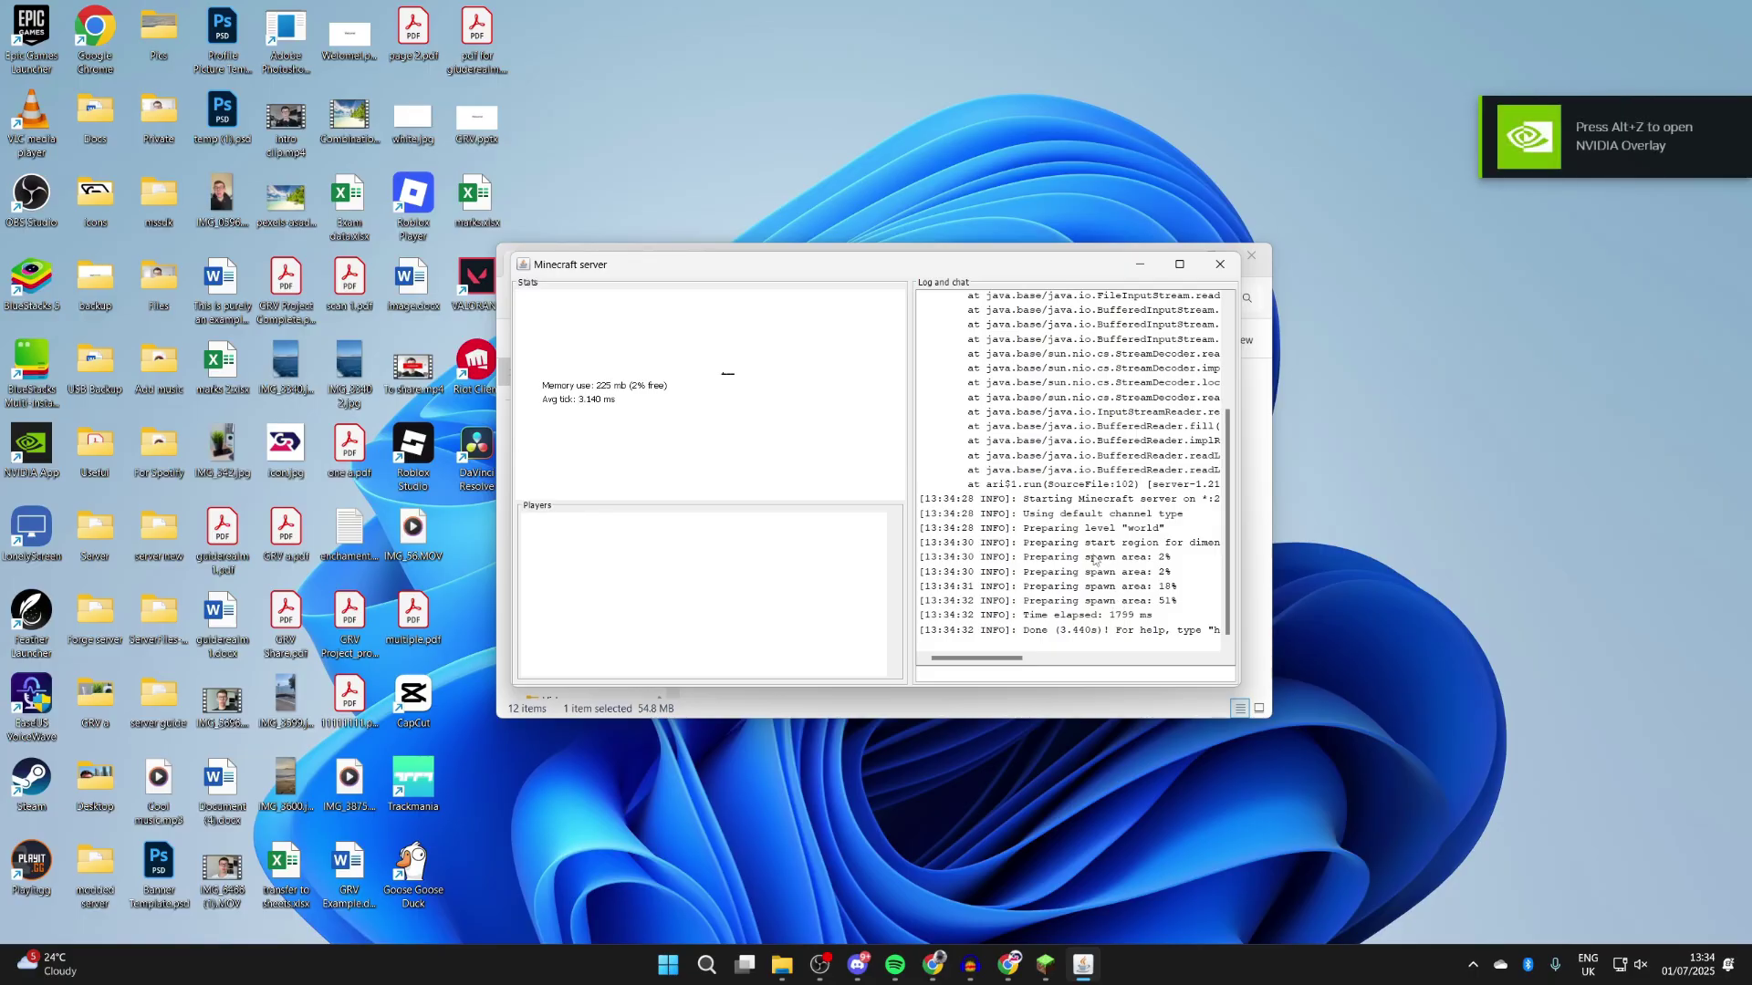
left_click(1219, 273)
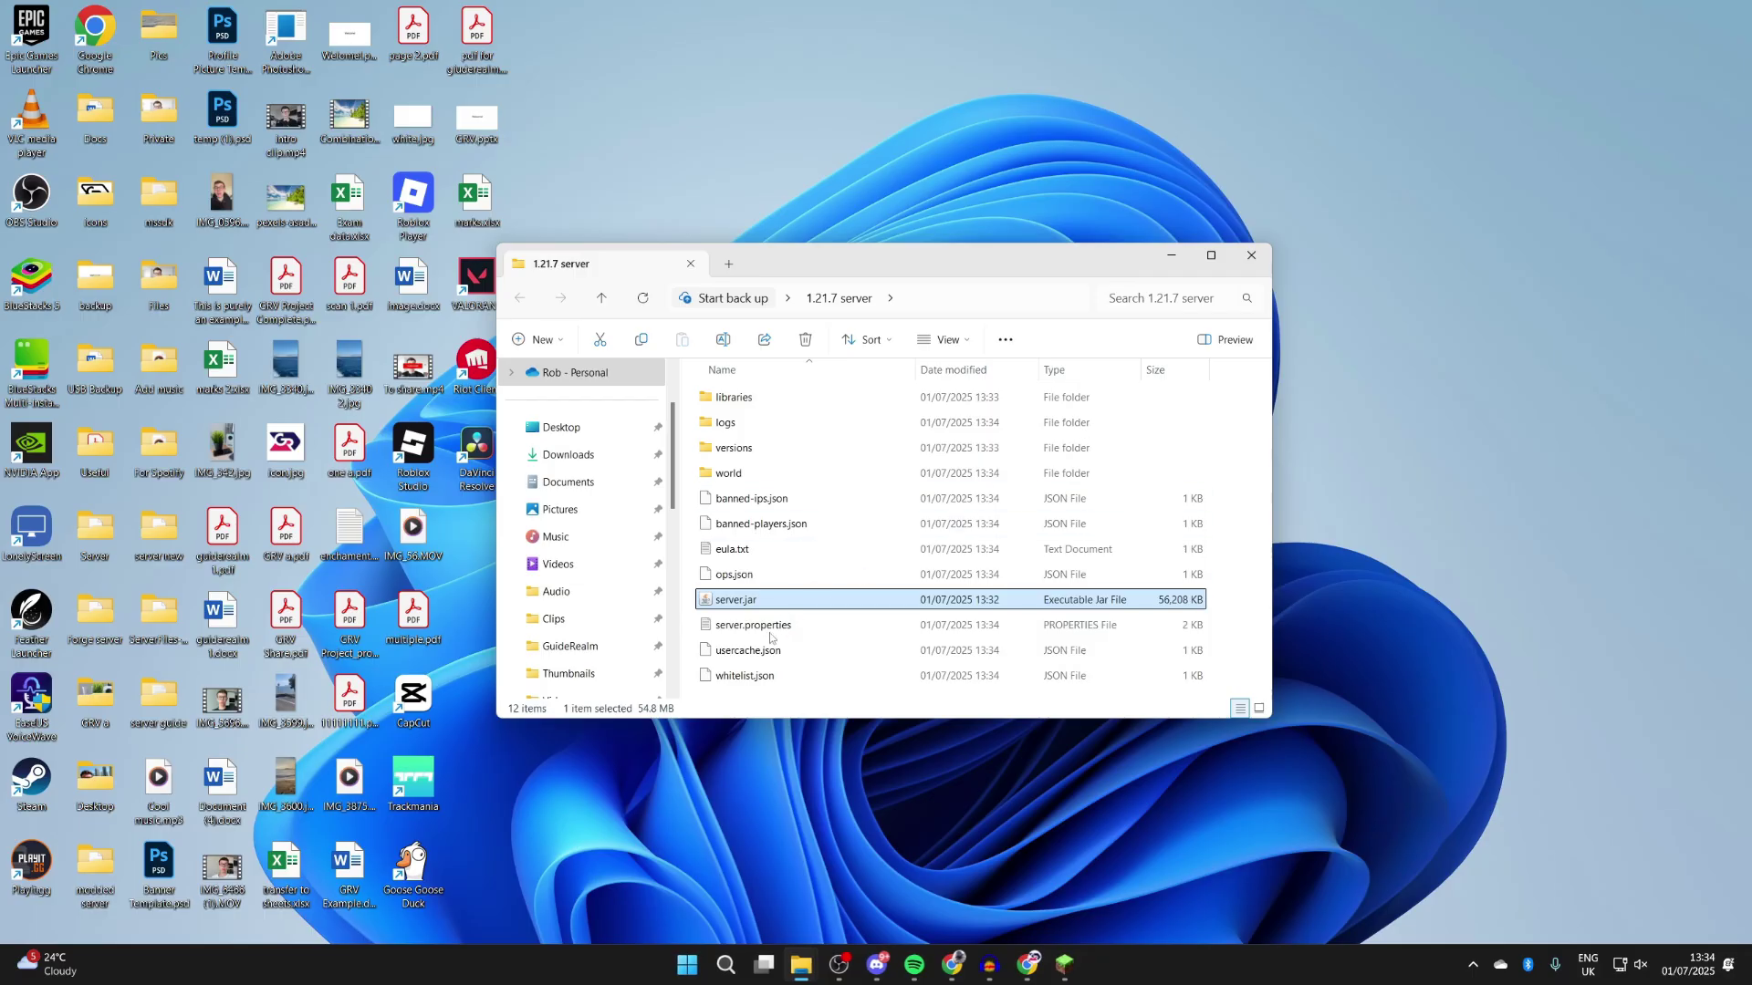
left_click(771, 630)
- Open server.properties in Notepad, scroll through its settings, and close it
right_click(794, 626)
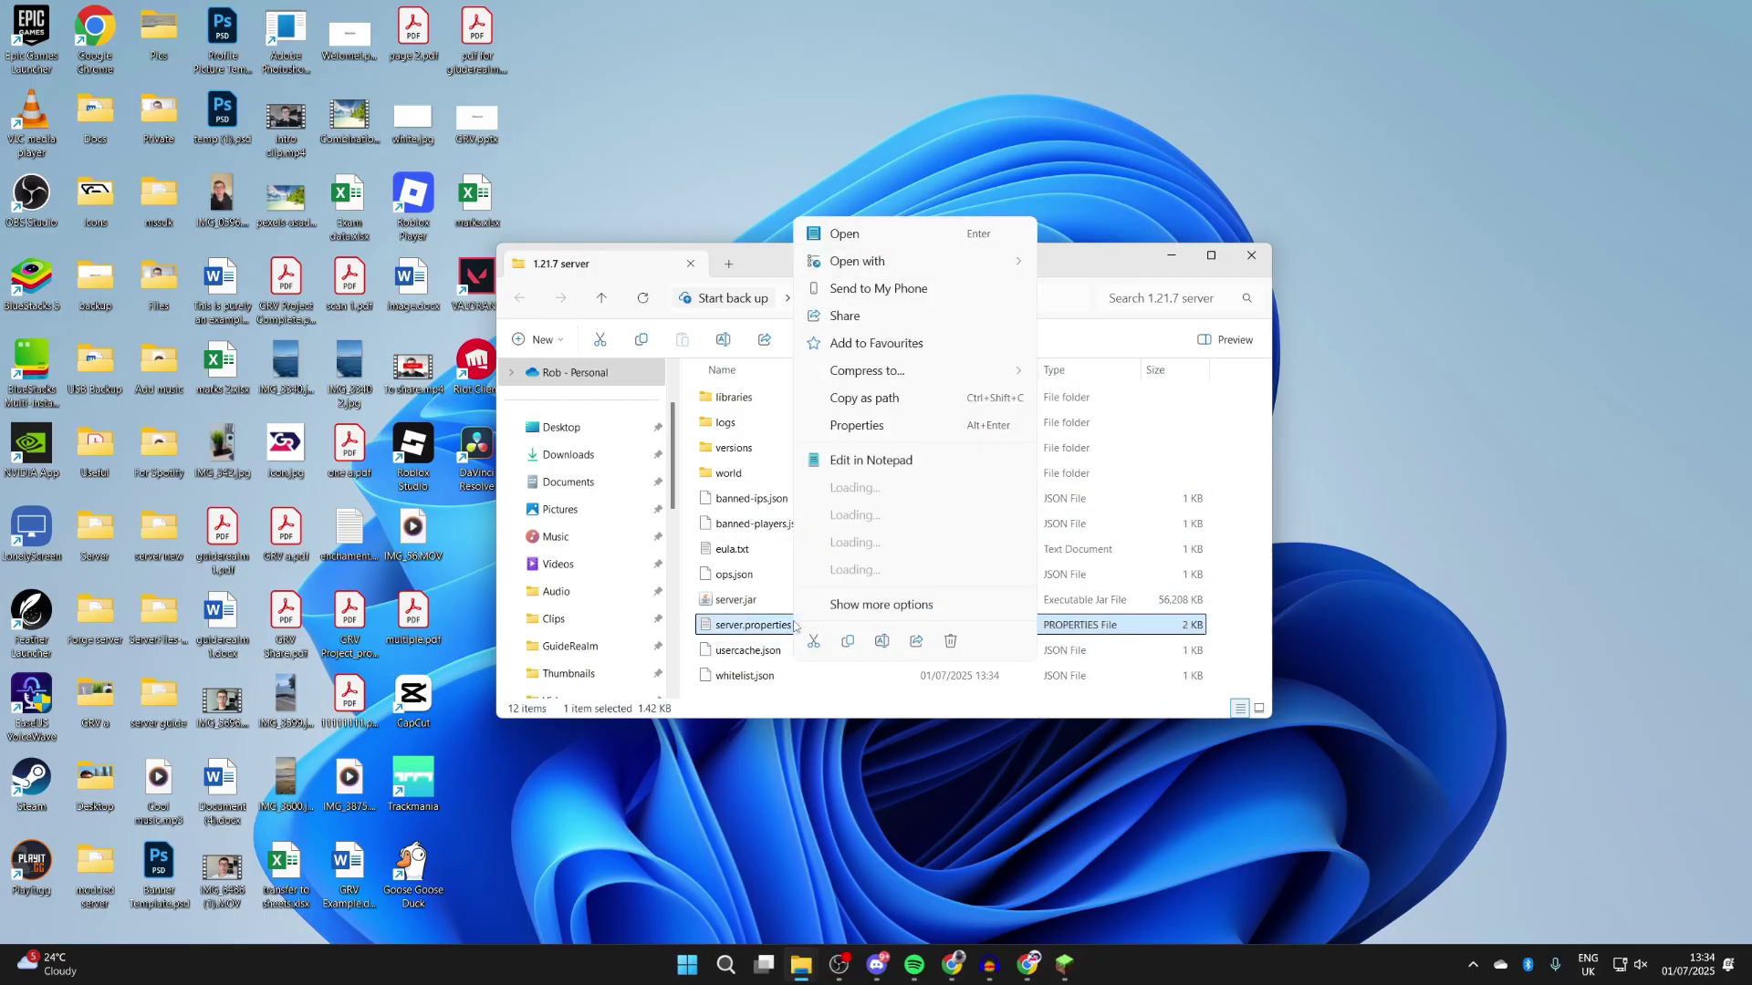
mouse_move(921, 259)
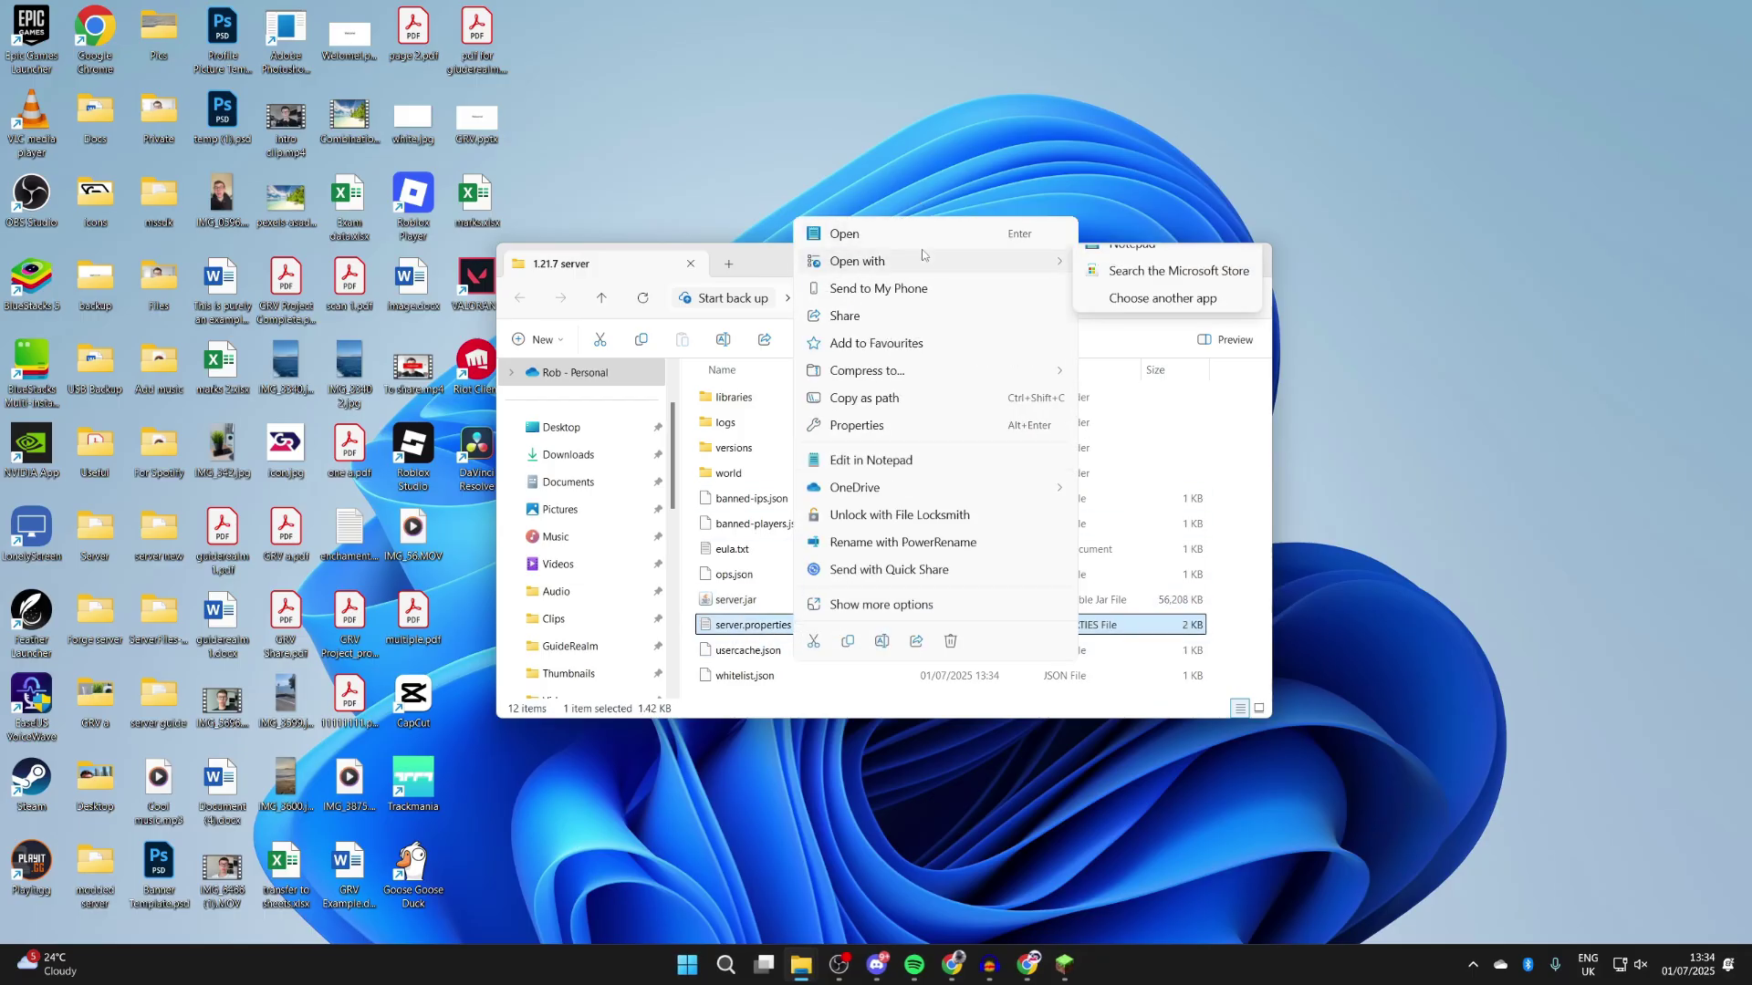
left_click(1114, 263)
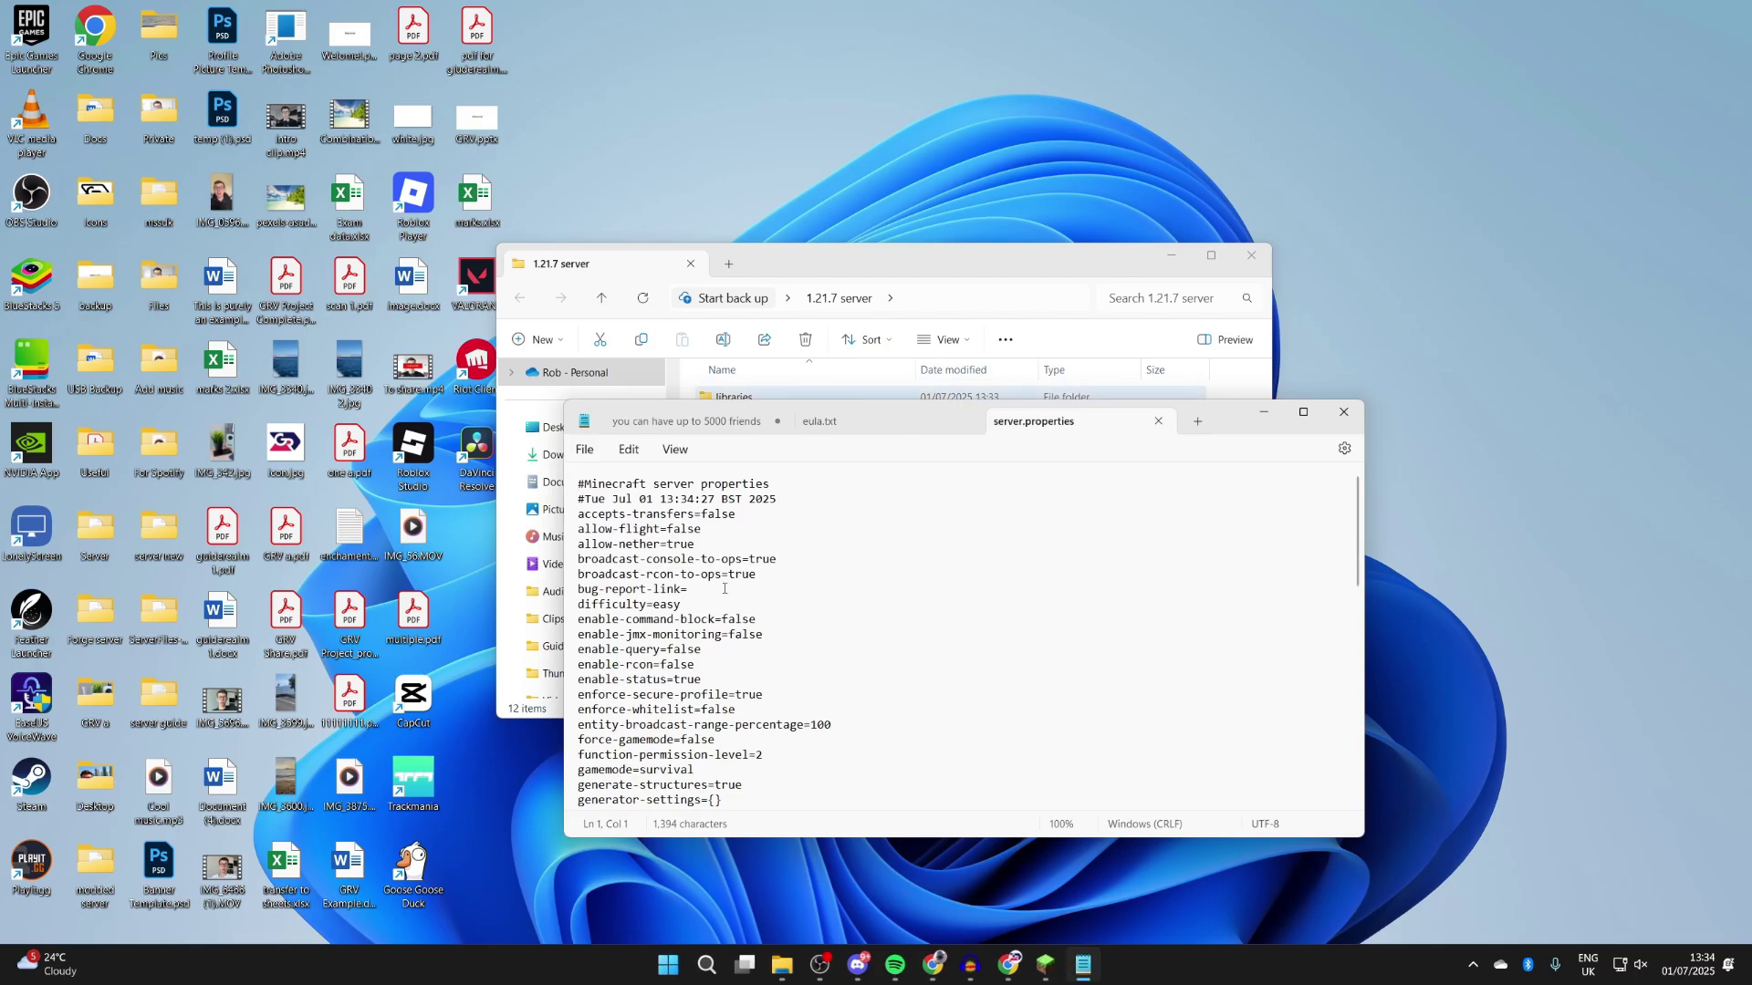
scroll(725, 595, "down", 2)
scroll(717, 599, "down", 6)
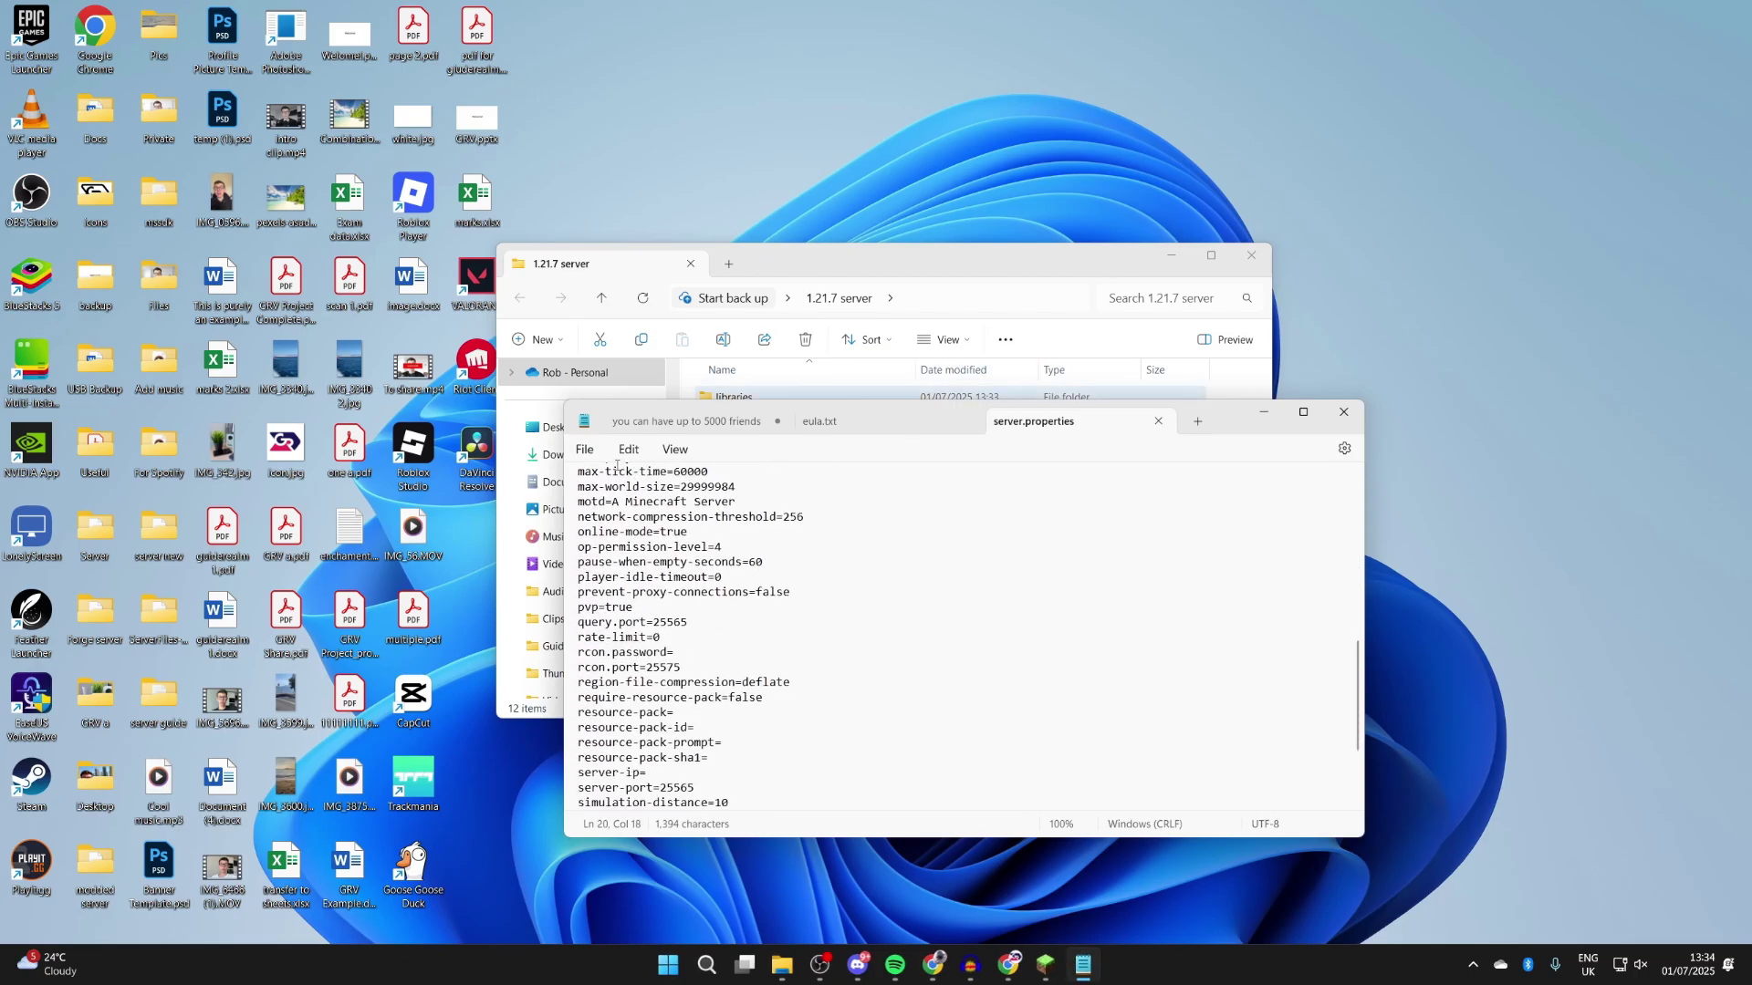
left_click(1343, 412)
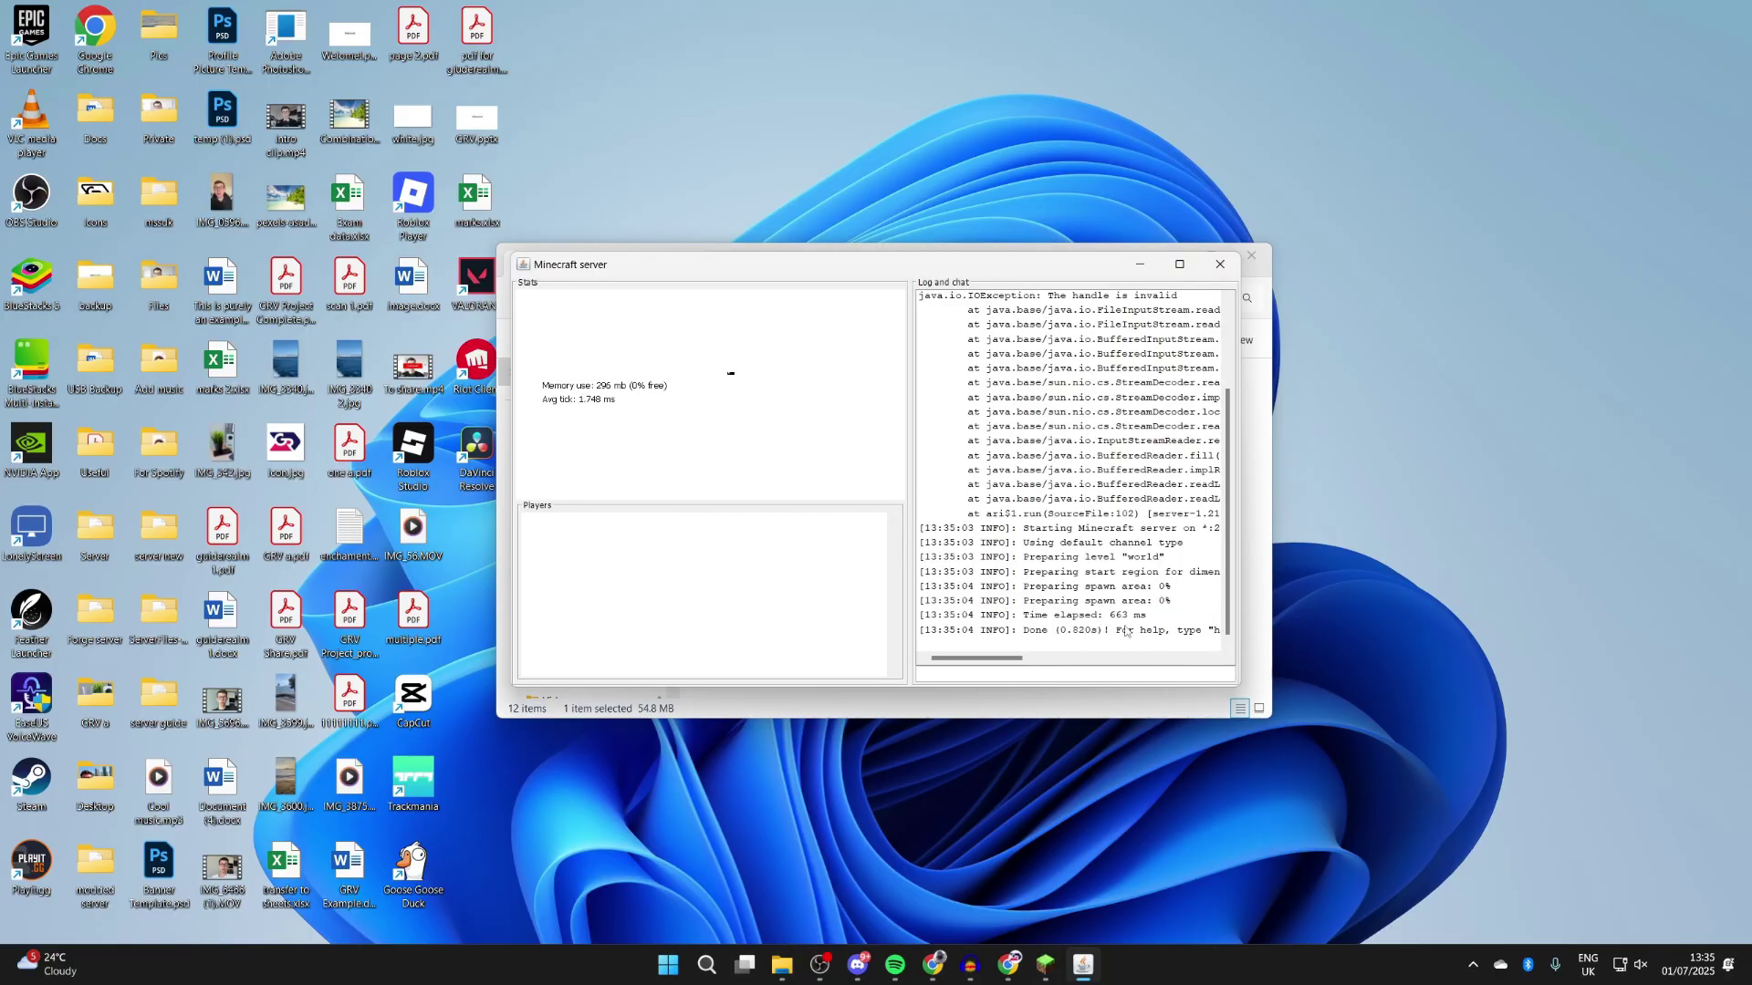
left_click(1041, 978)
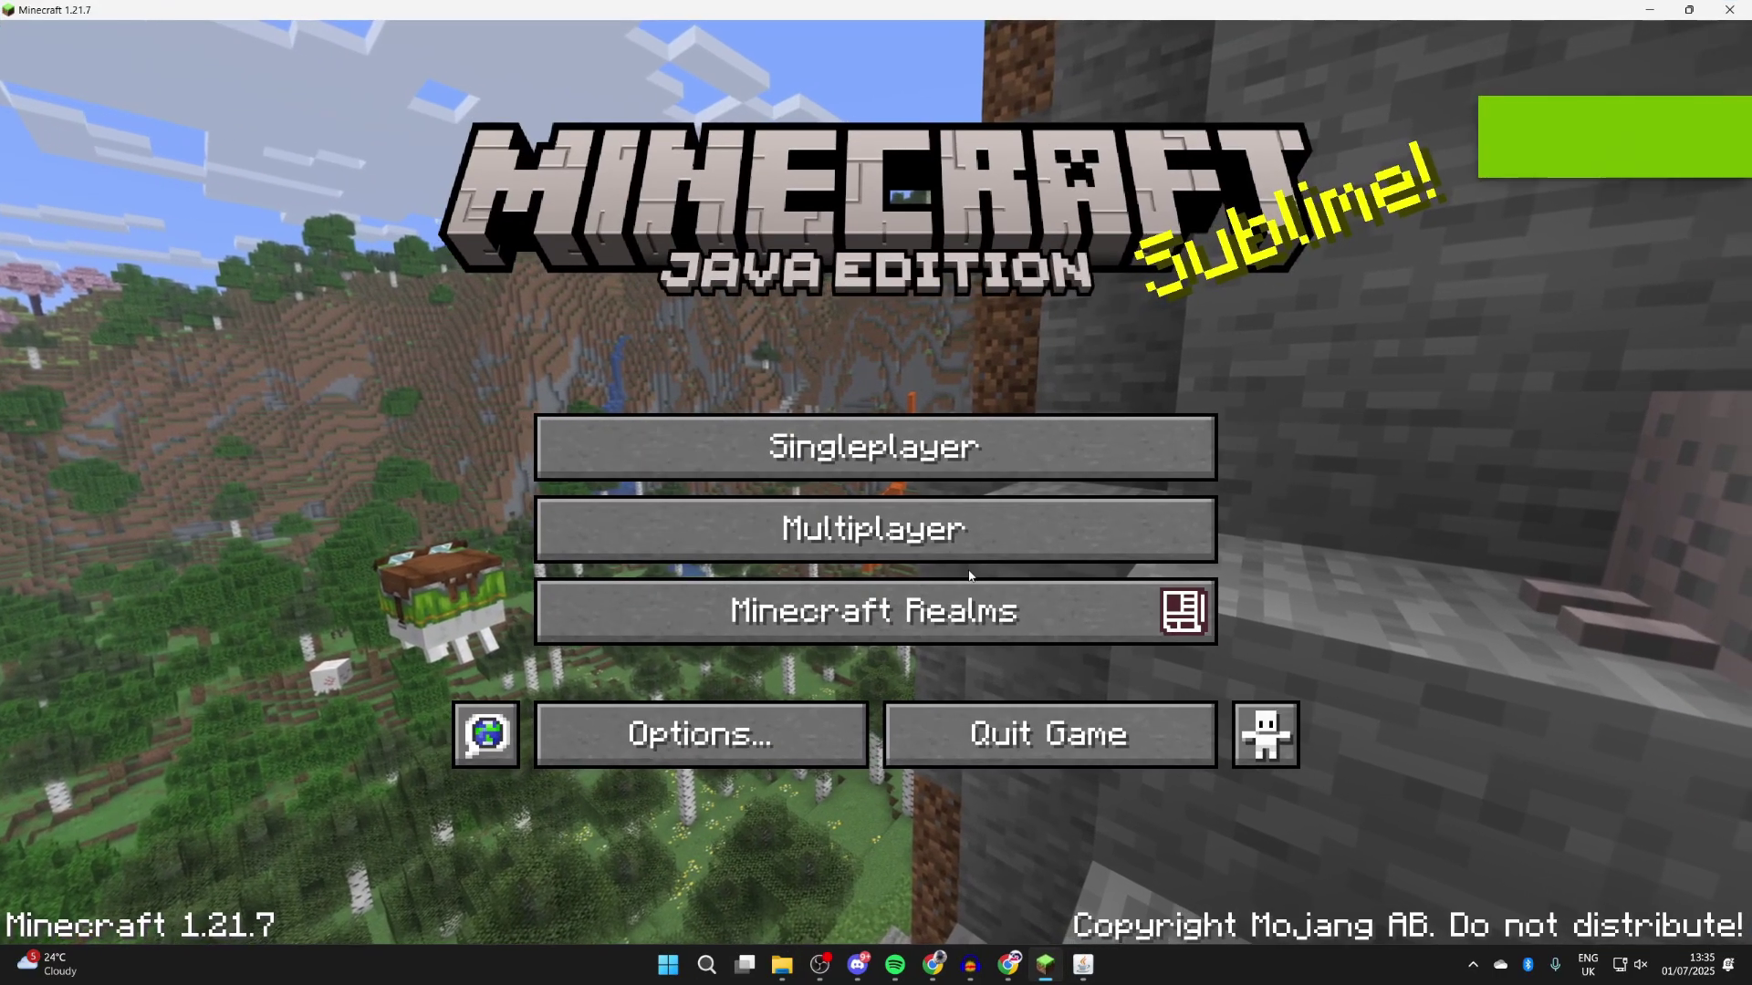
- Add a Multiplayer server with address localhost and join it
left_click(973, 528)
left_click(835, 666)
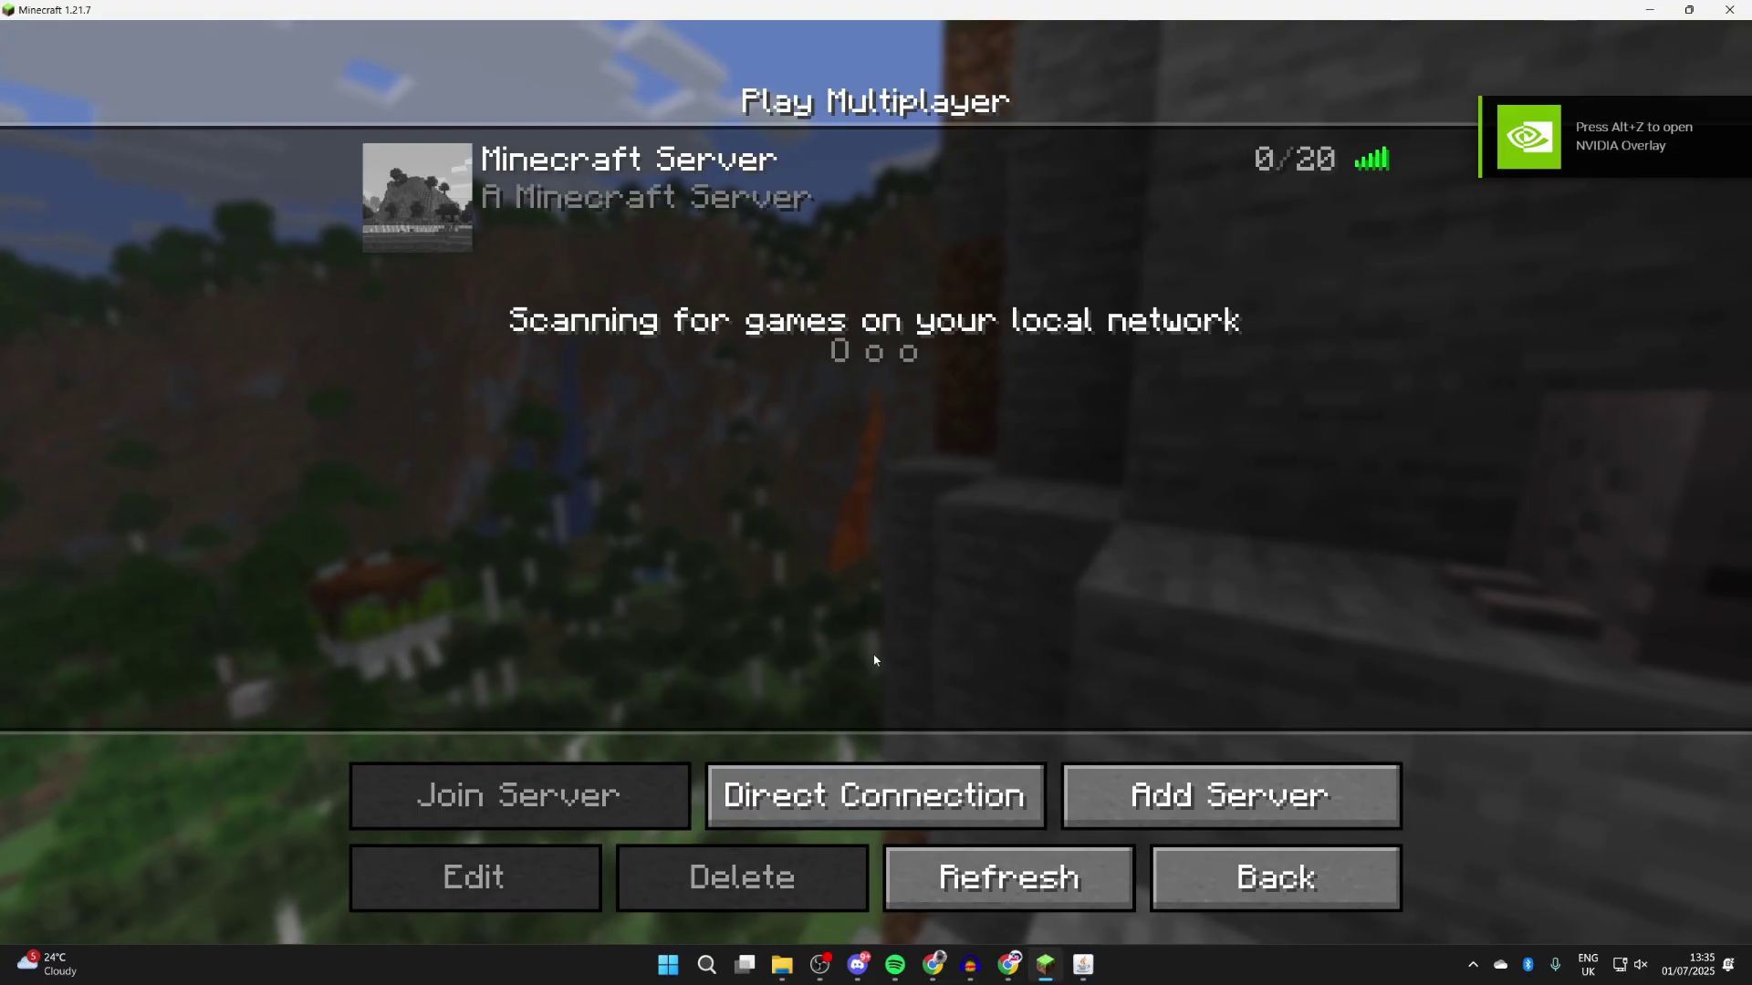
left_click(1163, 792)
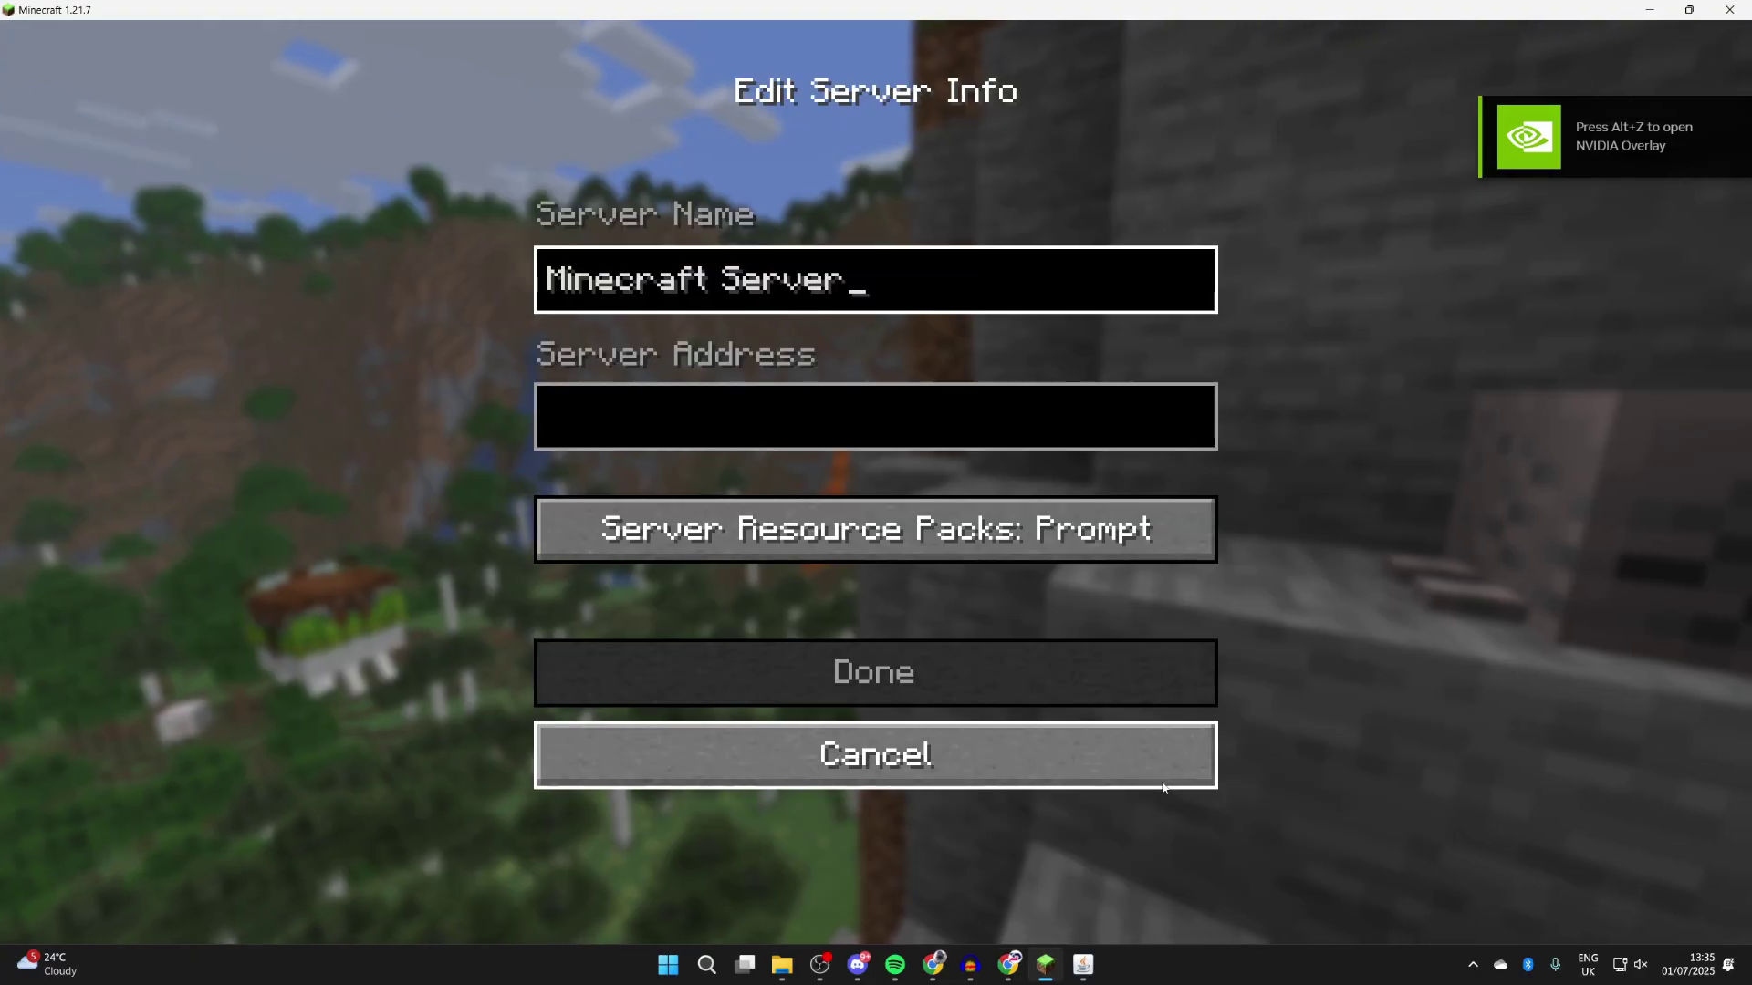
left_click(908, 421)
type("localhost")
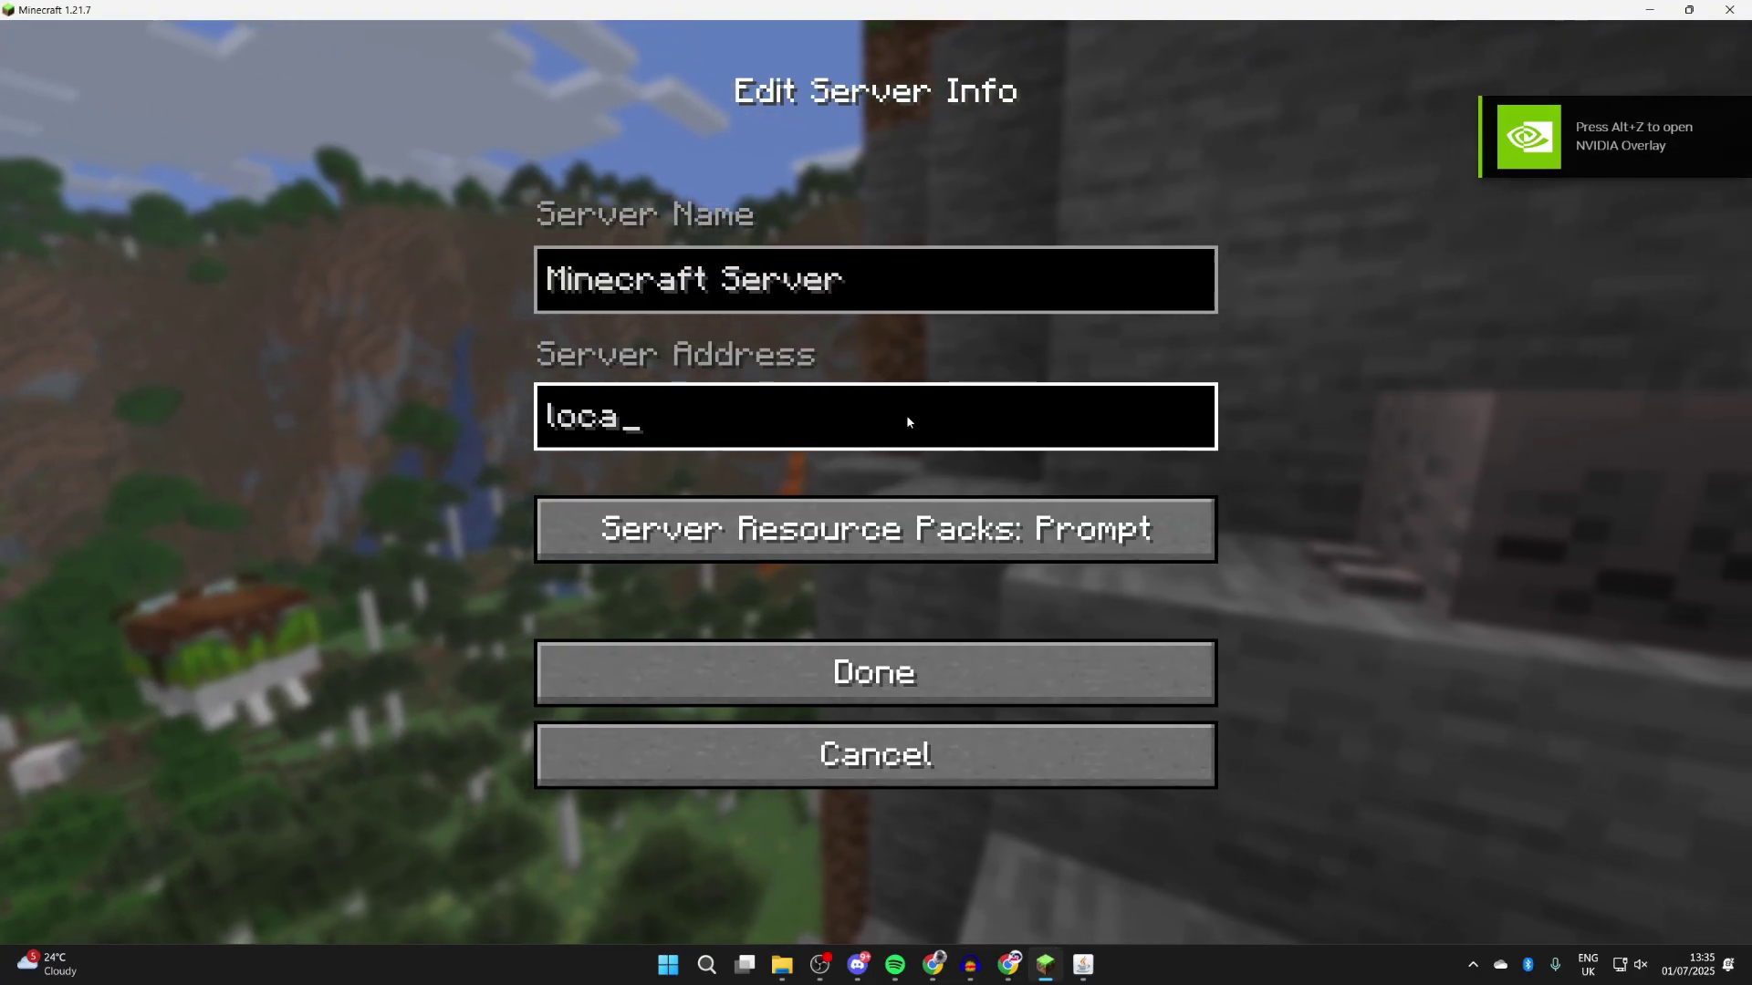
left_click(1047, 689)
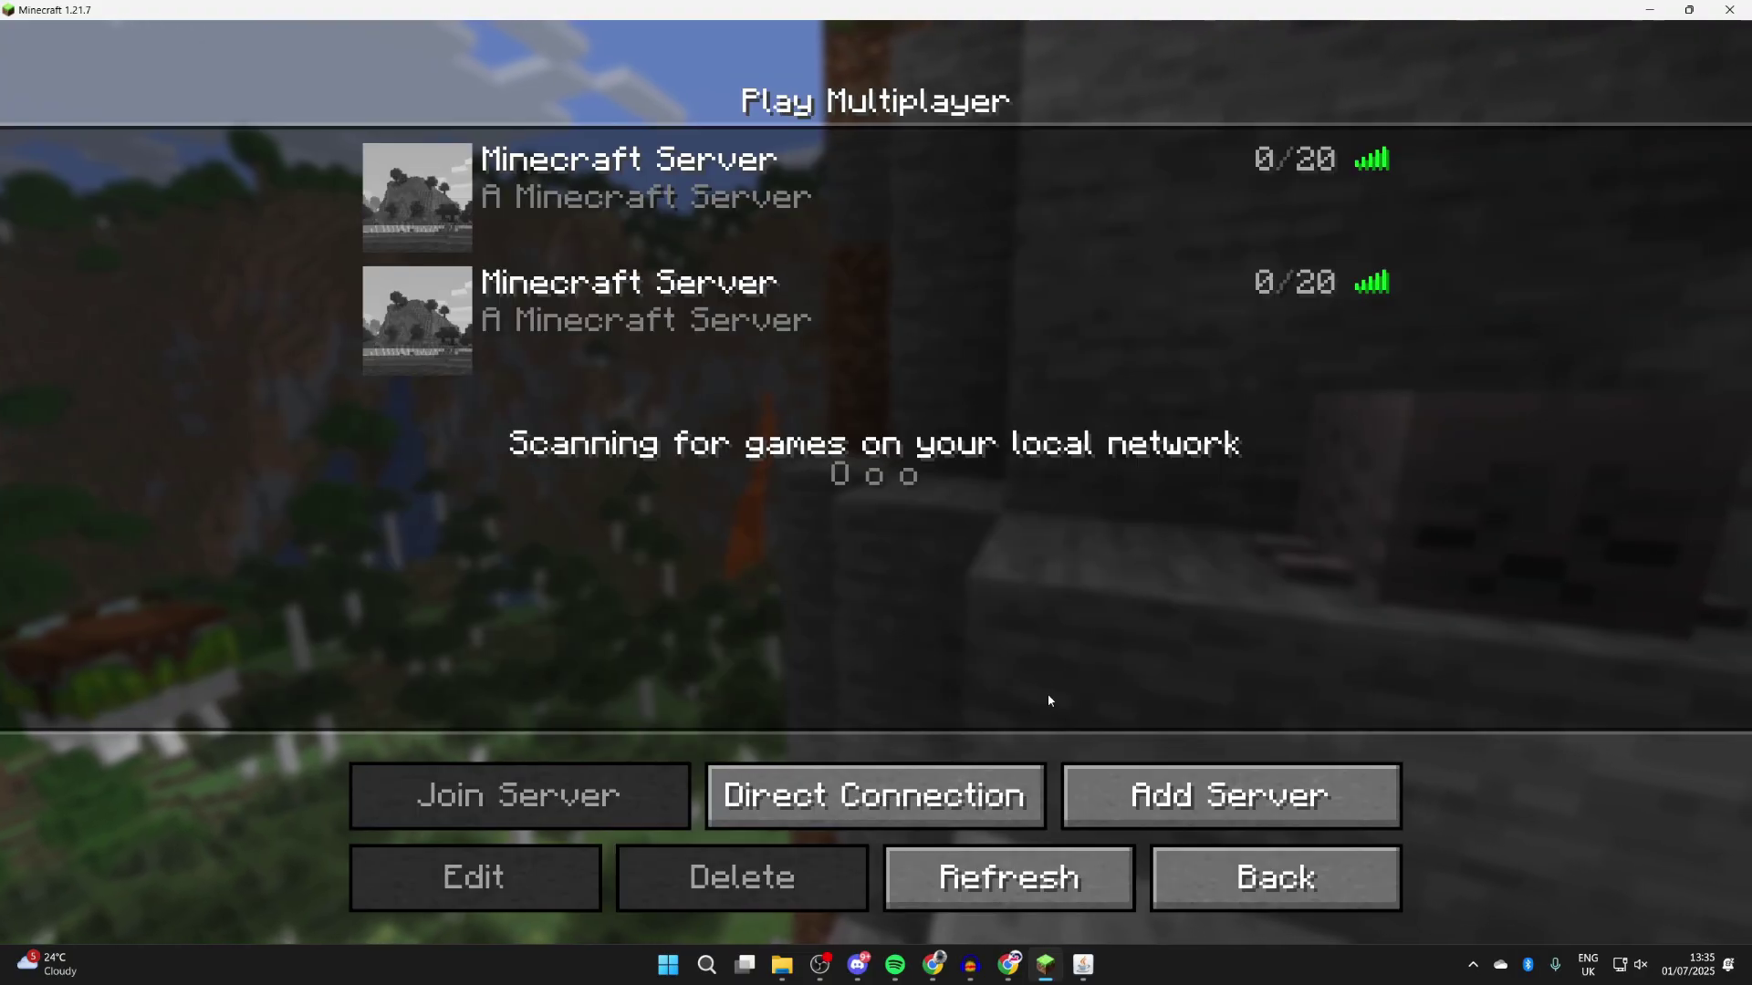
left_click(982, 348)
left_click(552, 801)
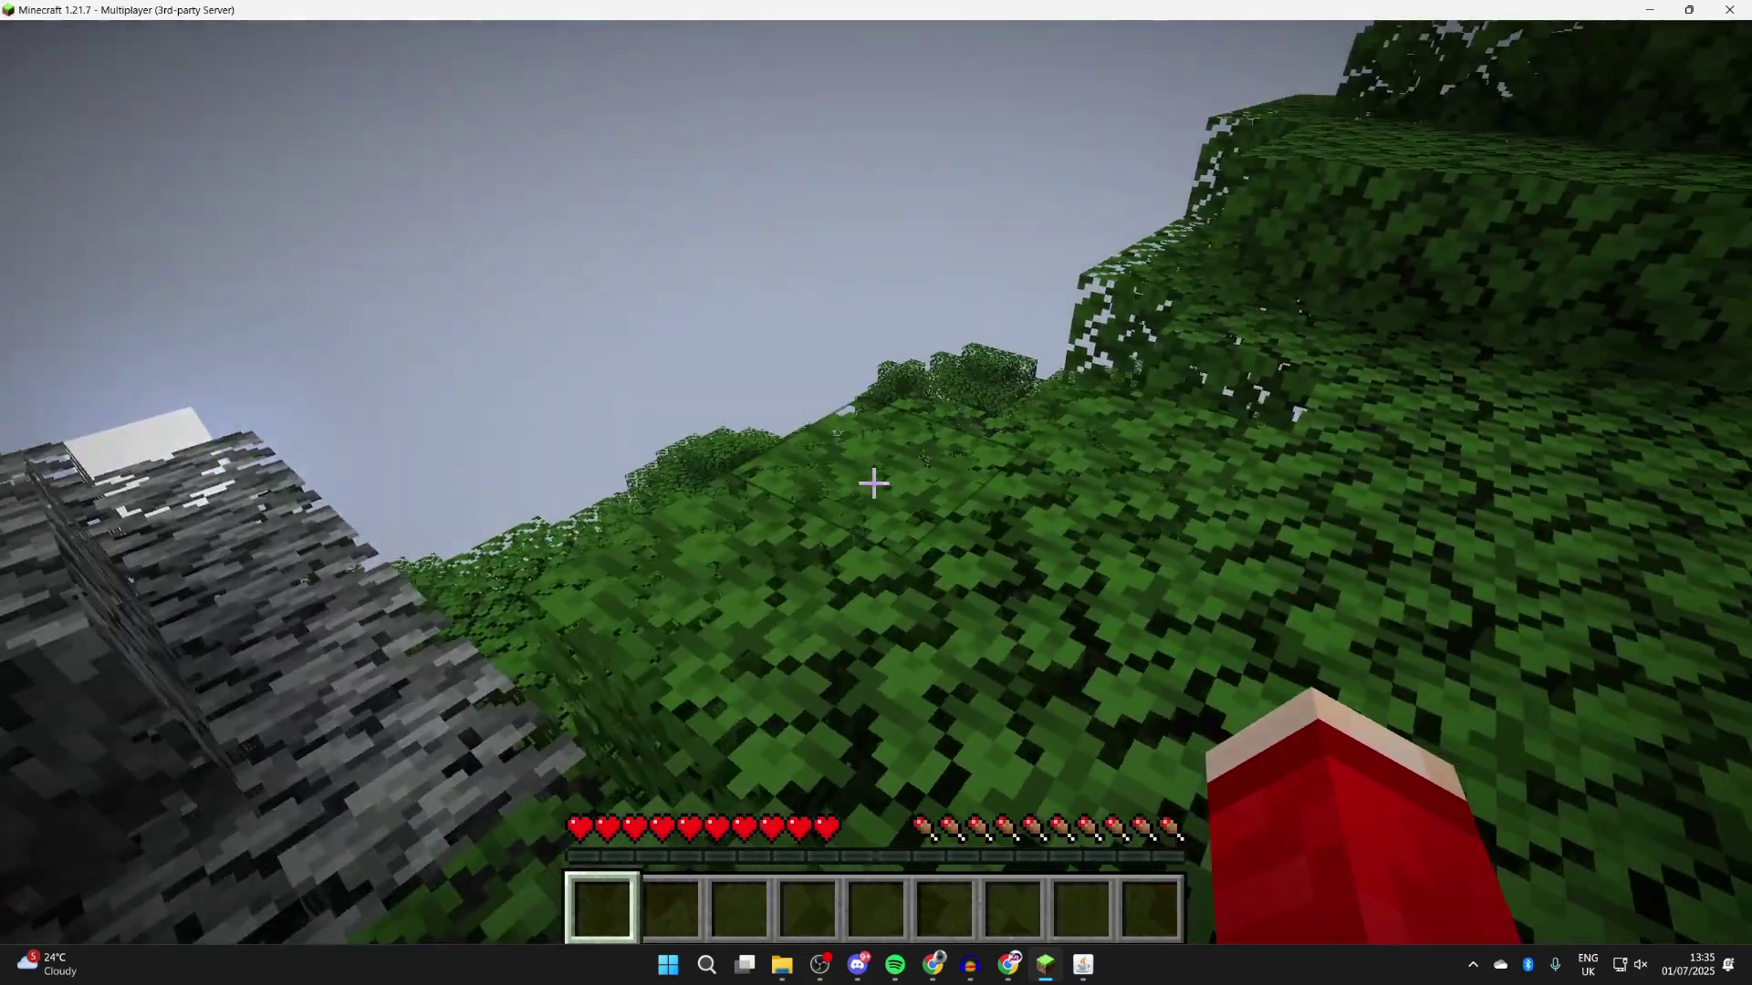
- Pause the game, confirm the player is listed in the server window's Players list, then resume
key("Escape")
left_click(1083, 967)
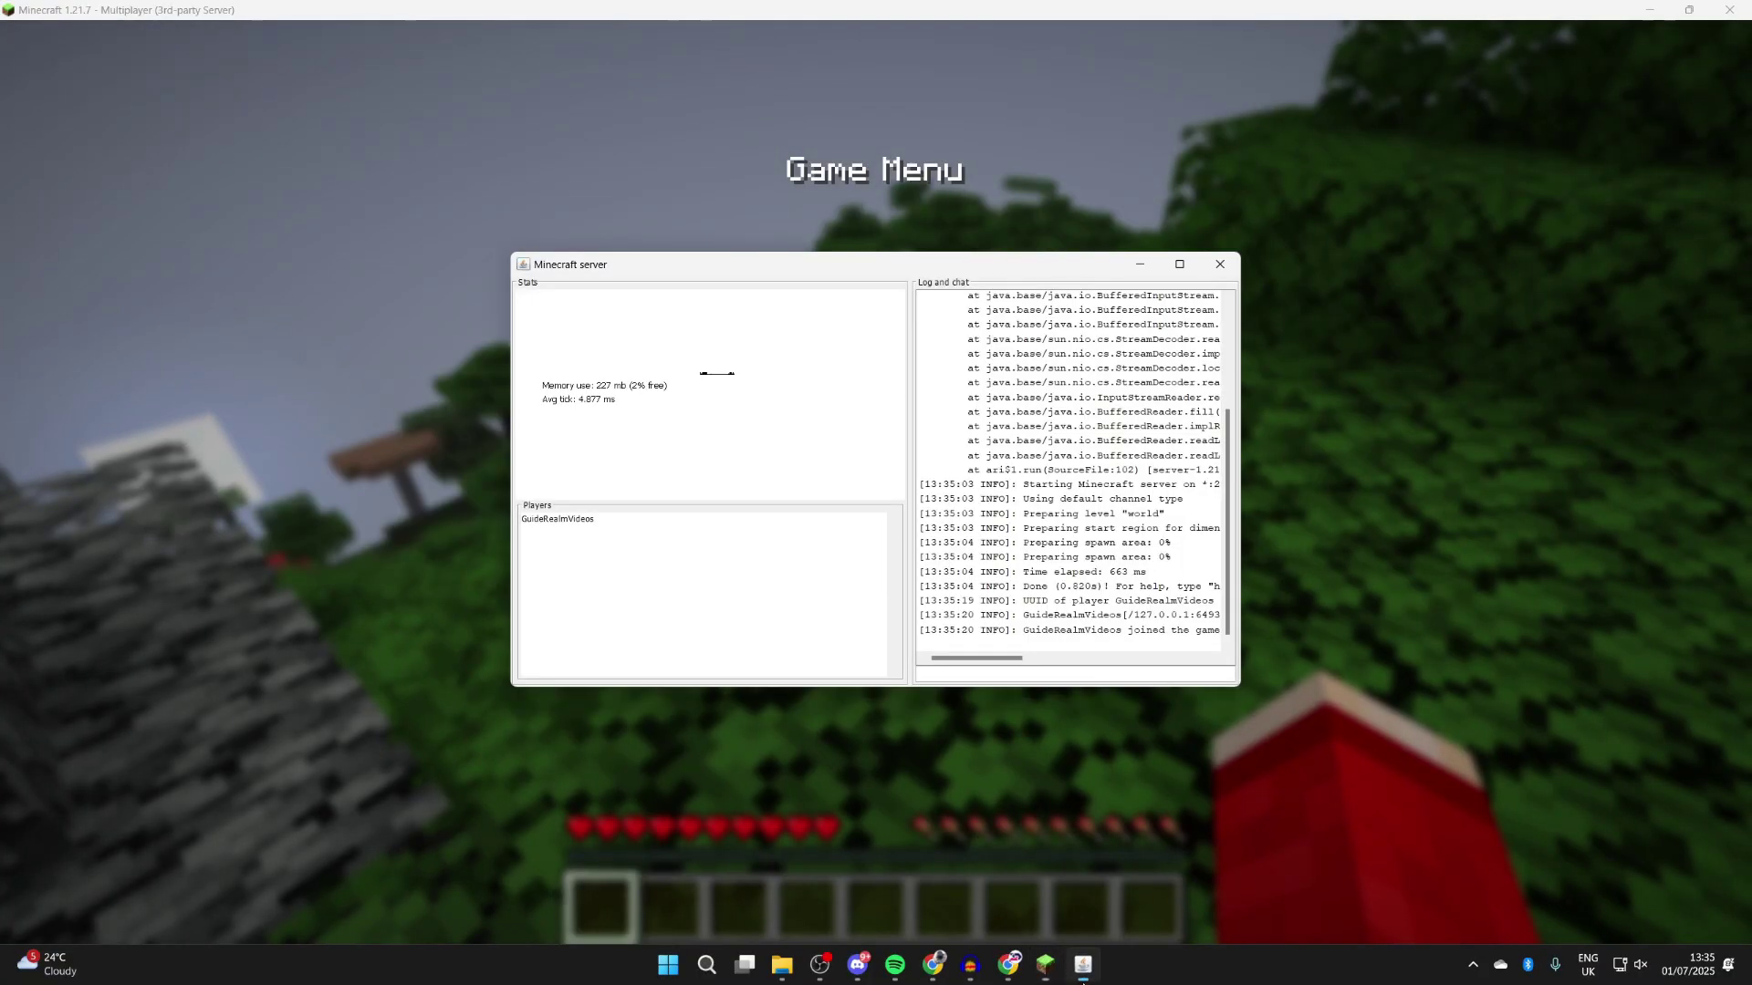
left_click(1566, 540)
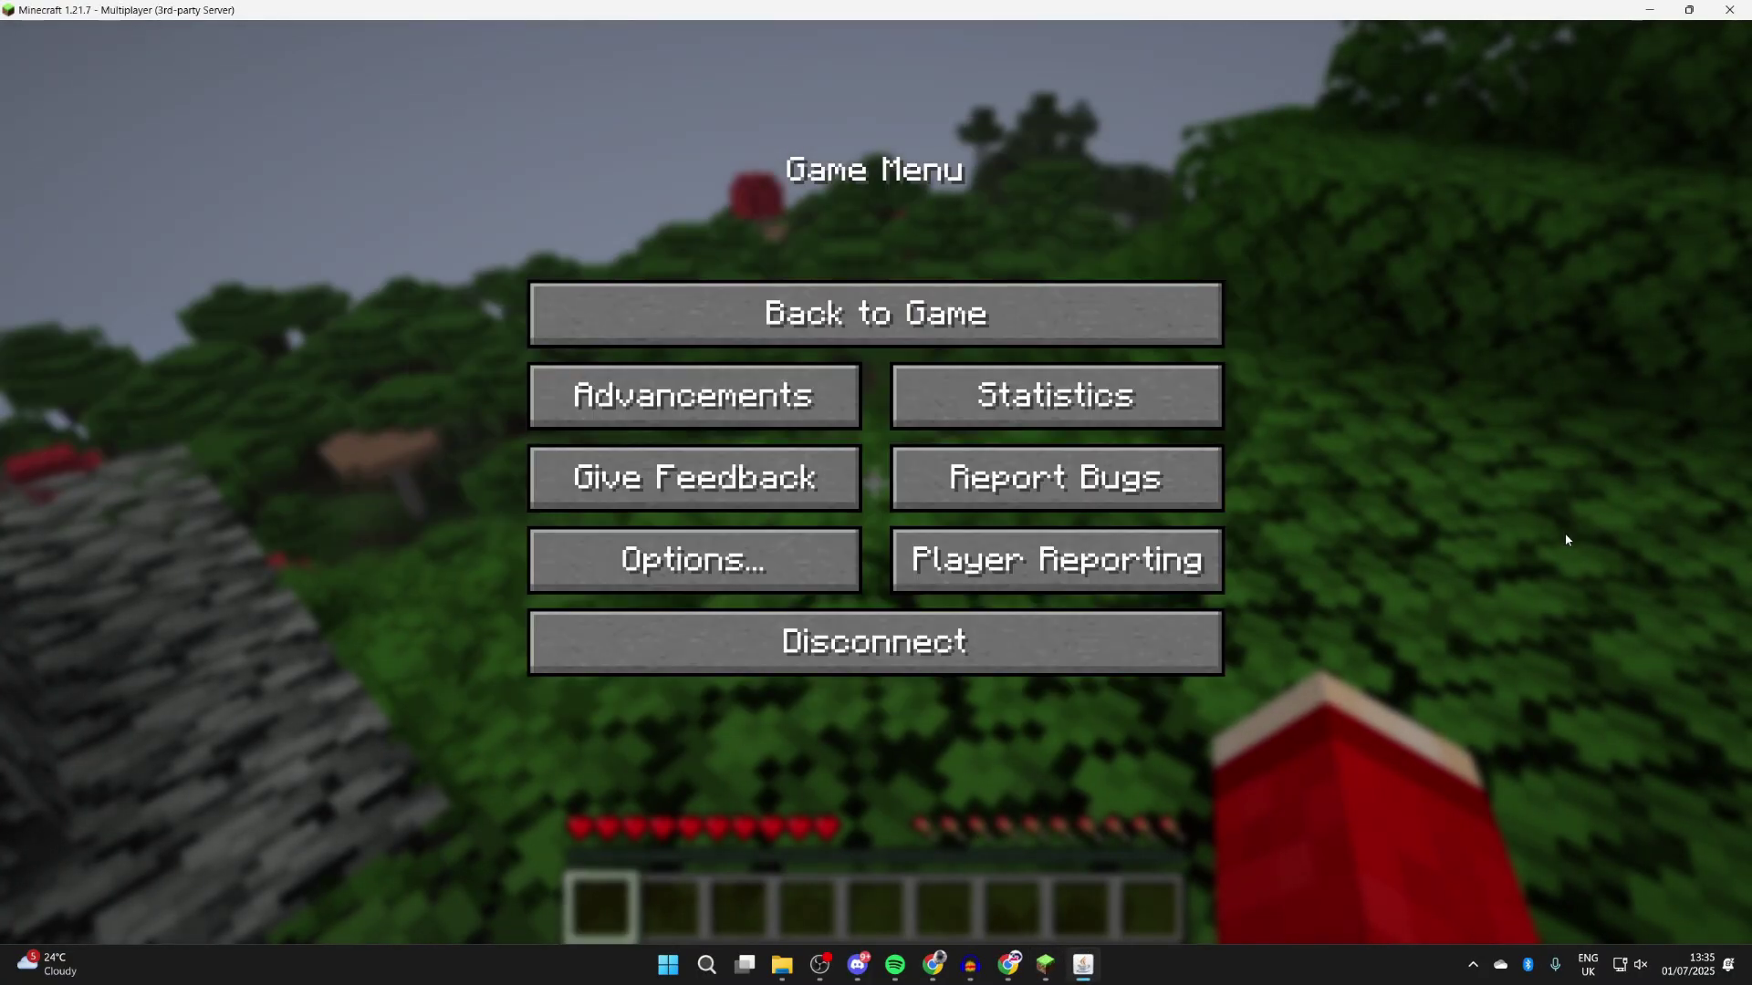
key("Escape")
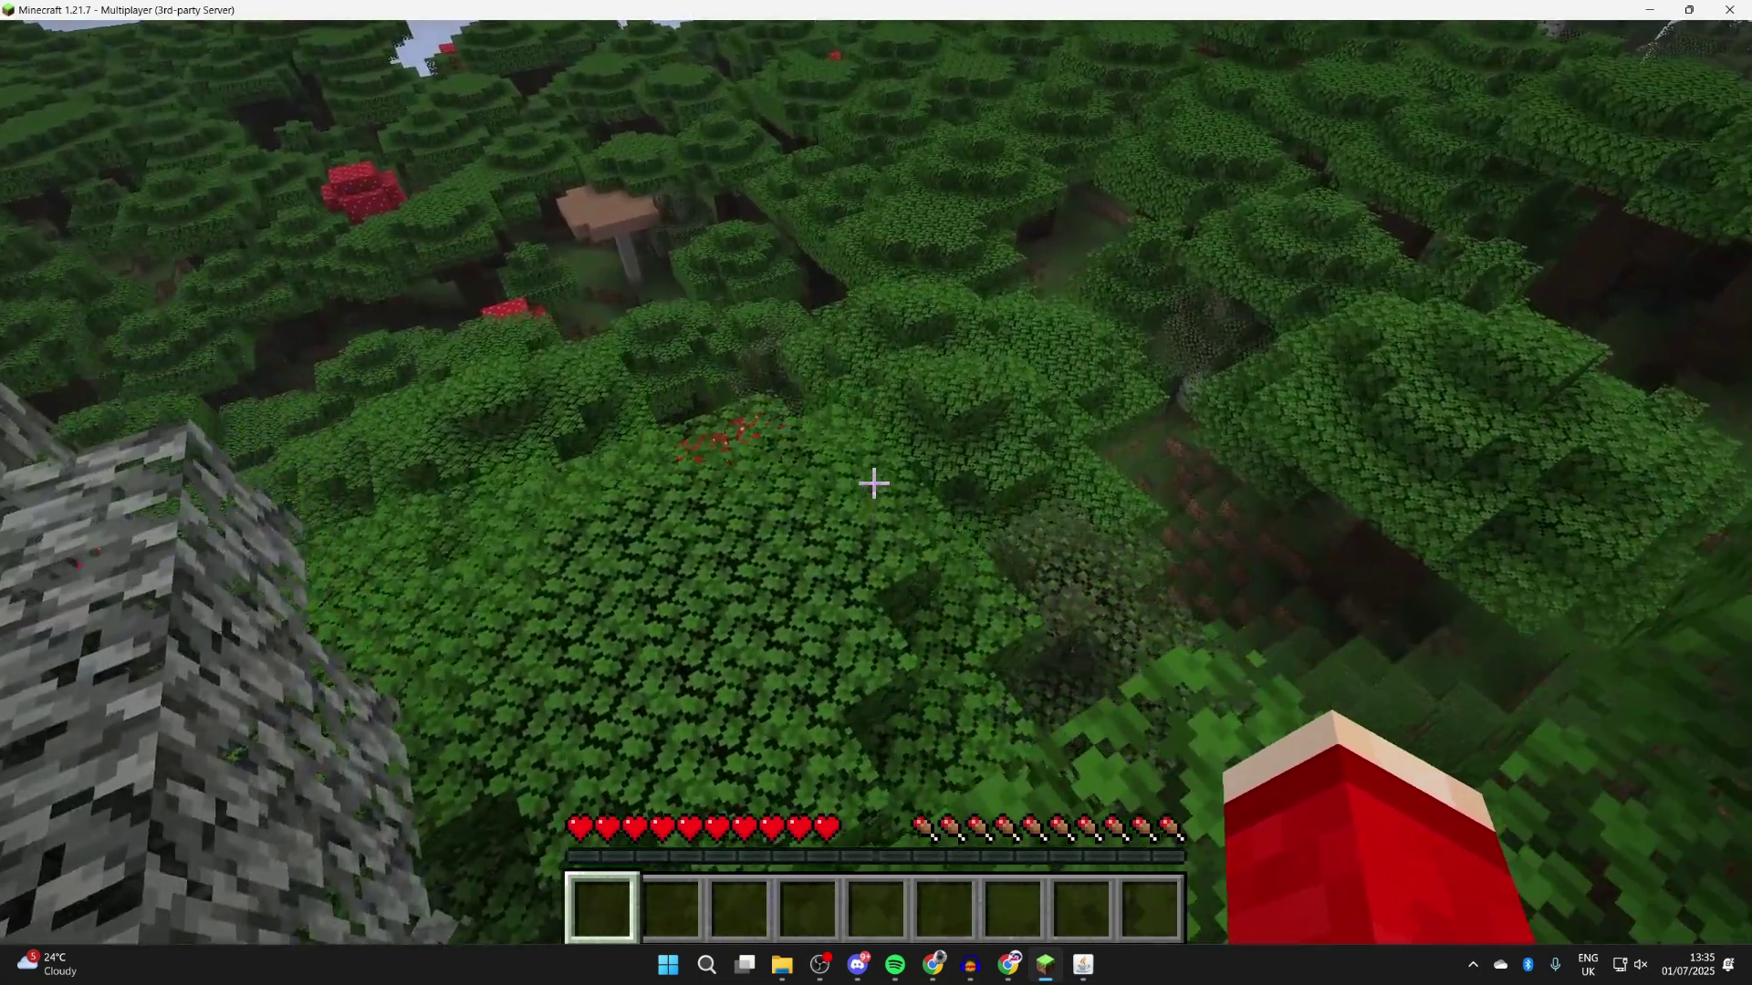
- Walk down into the forest past the dark oak and birch trees toward the red mushroom
key("w")
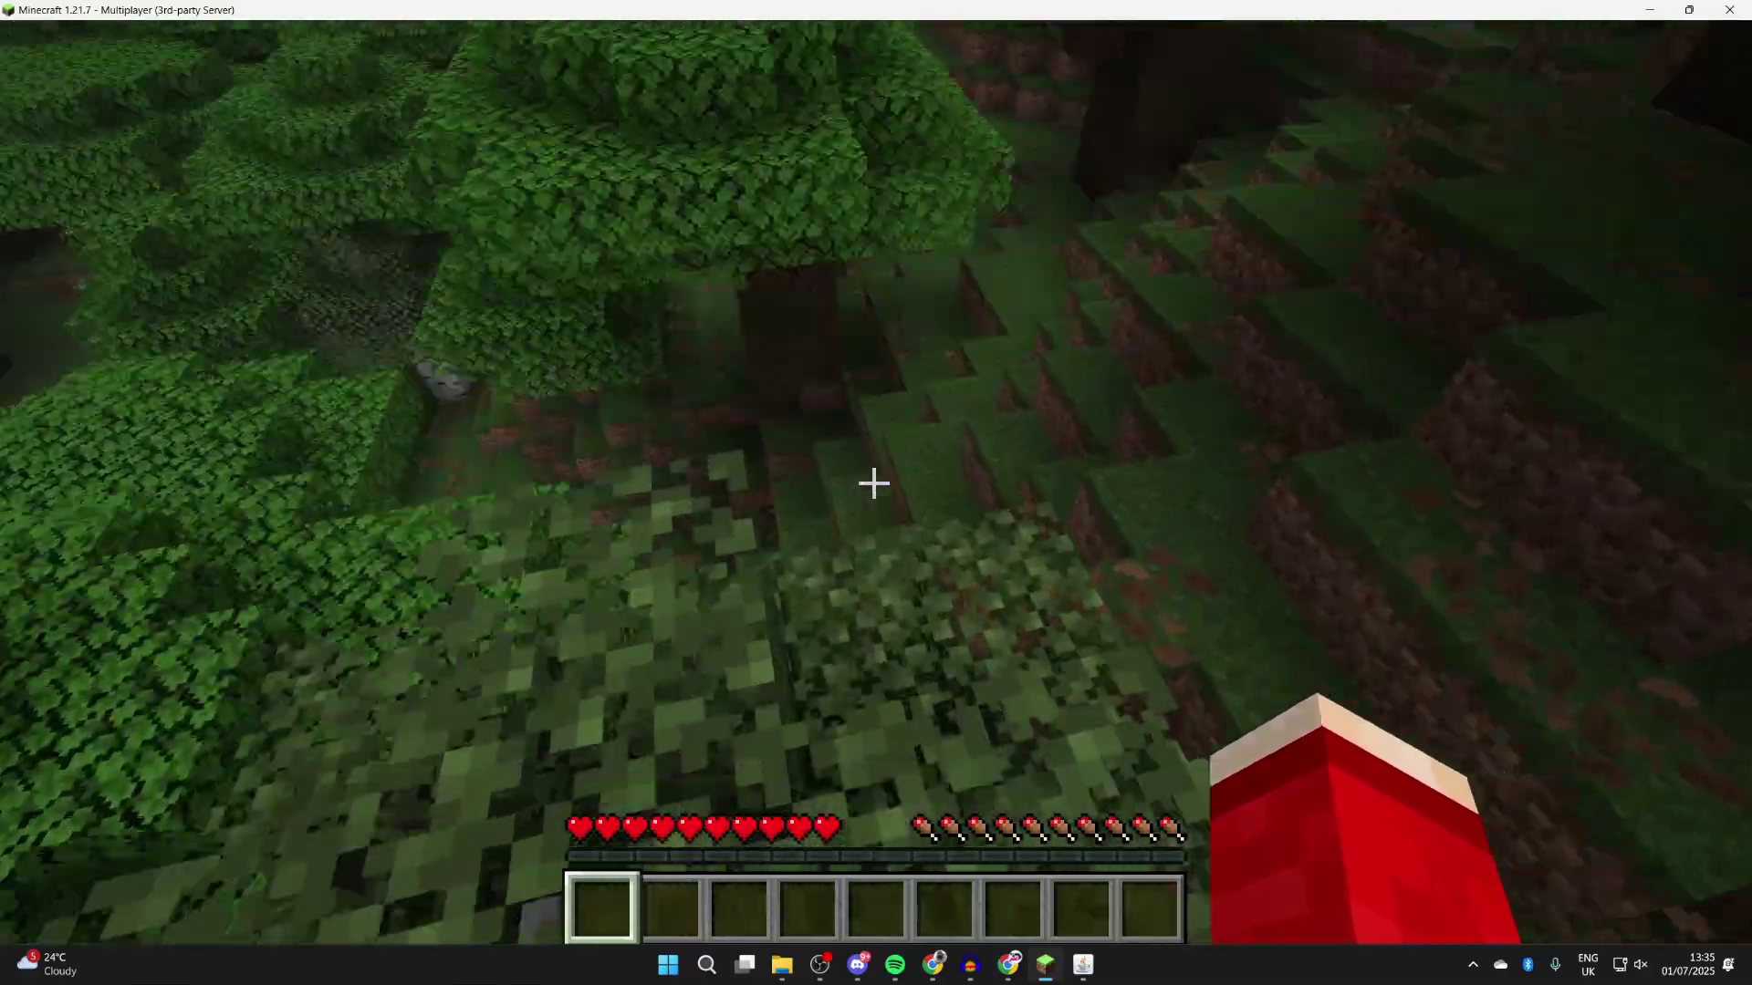
key("w")
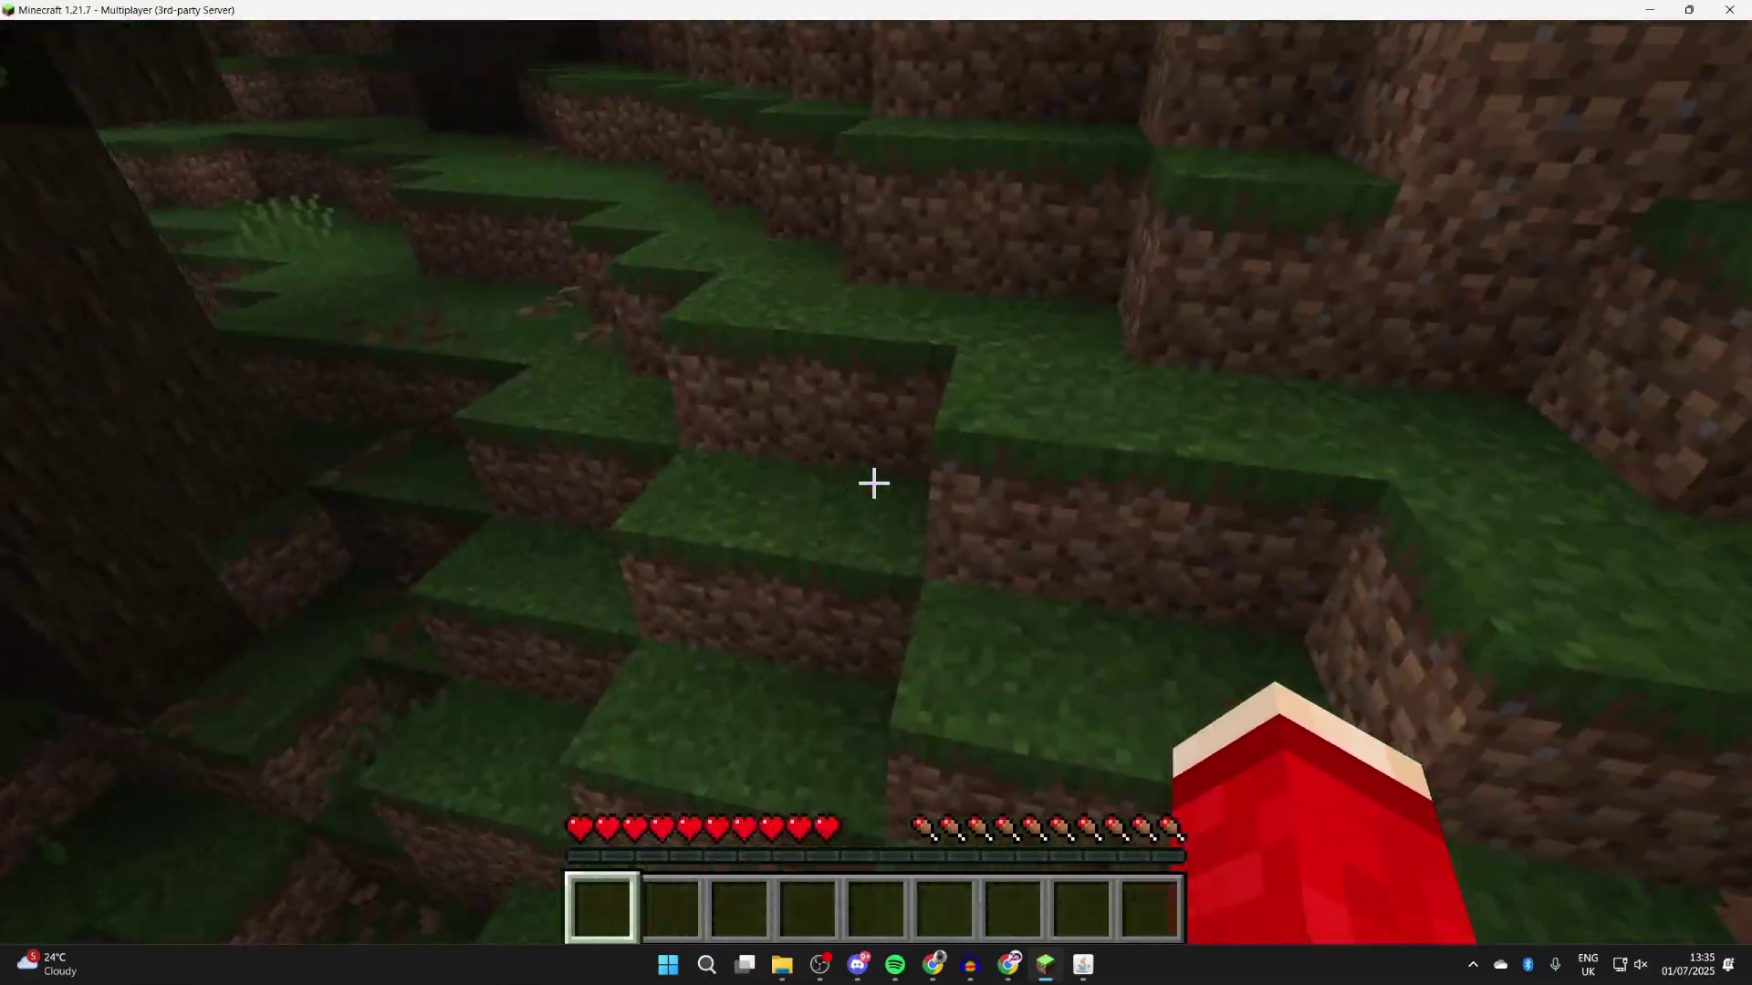
key("w")
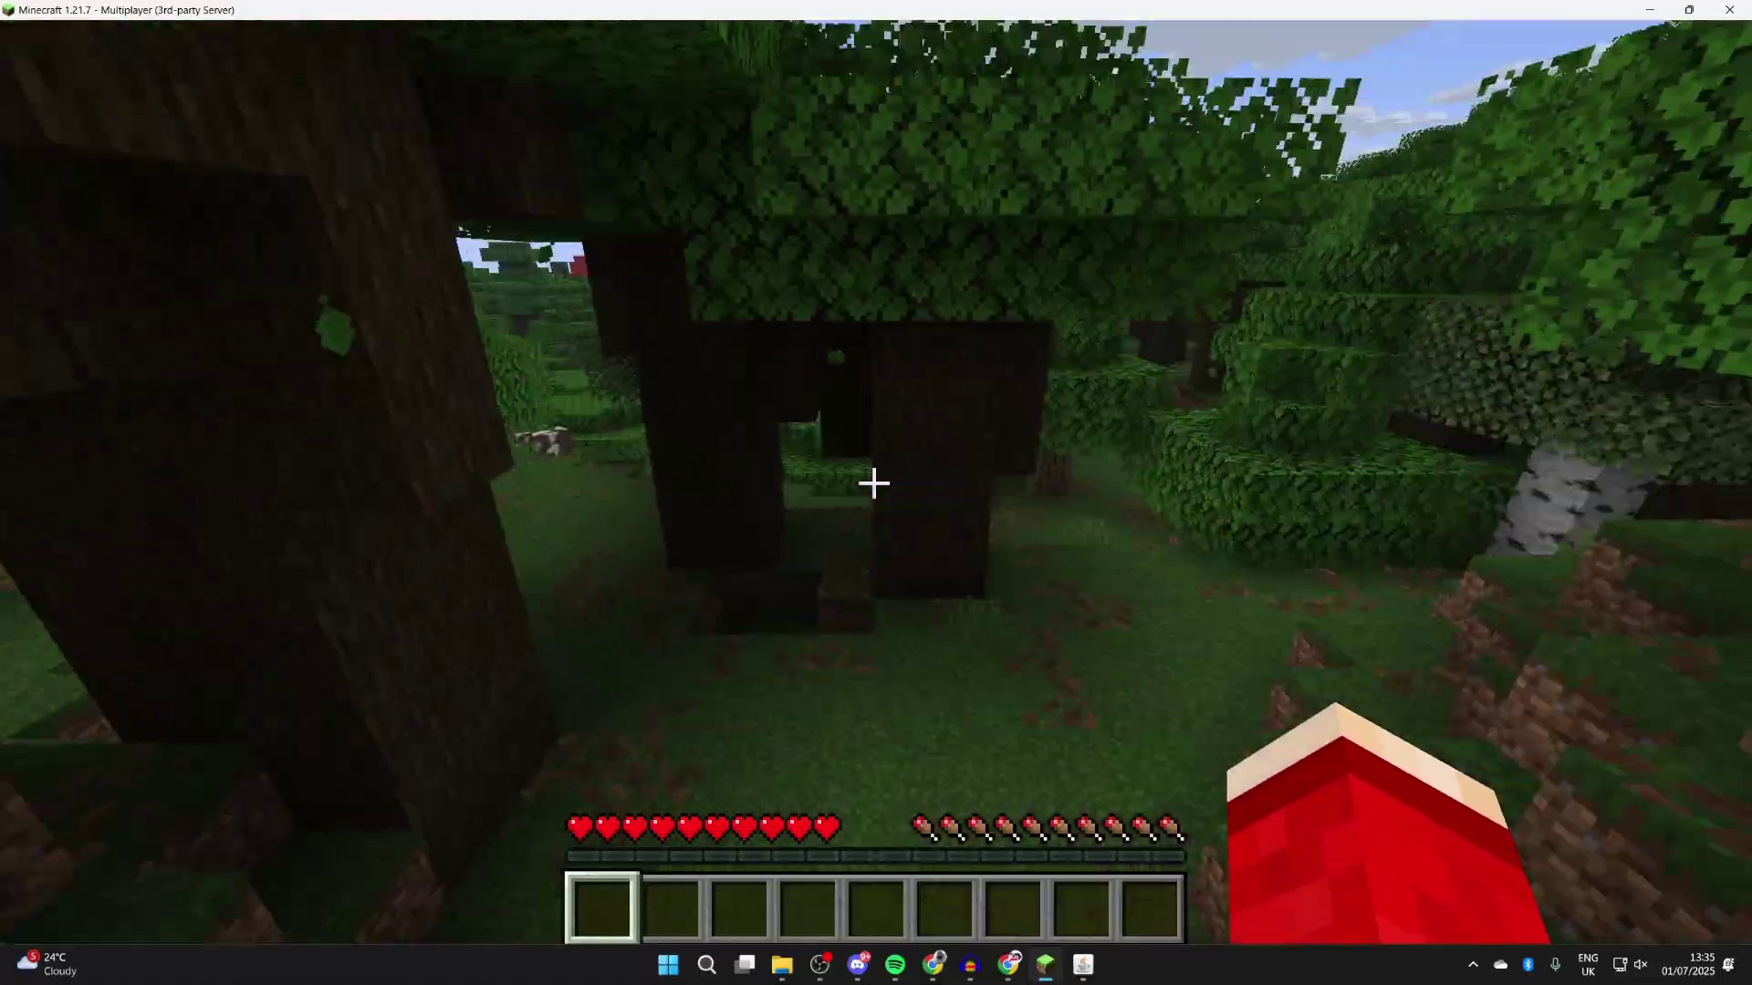
key("w")
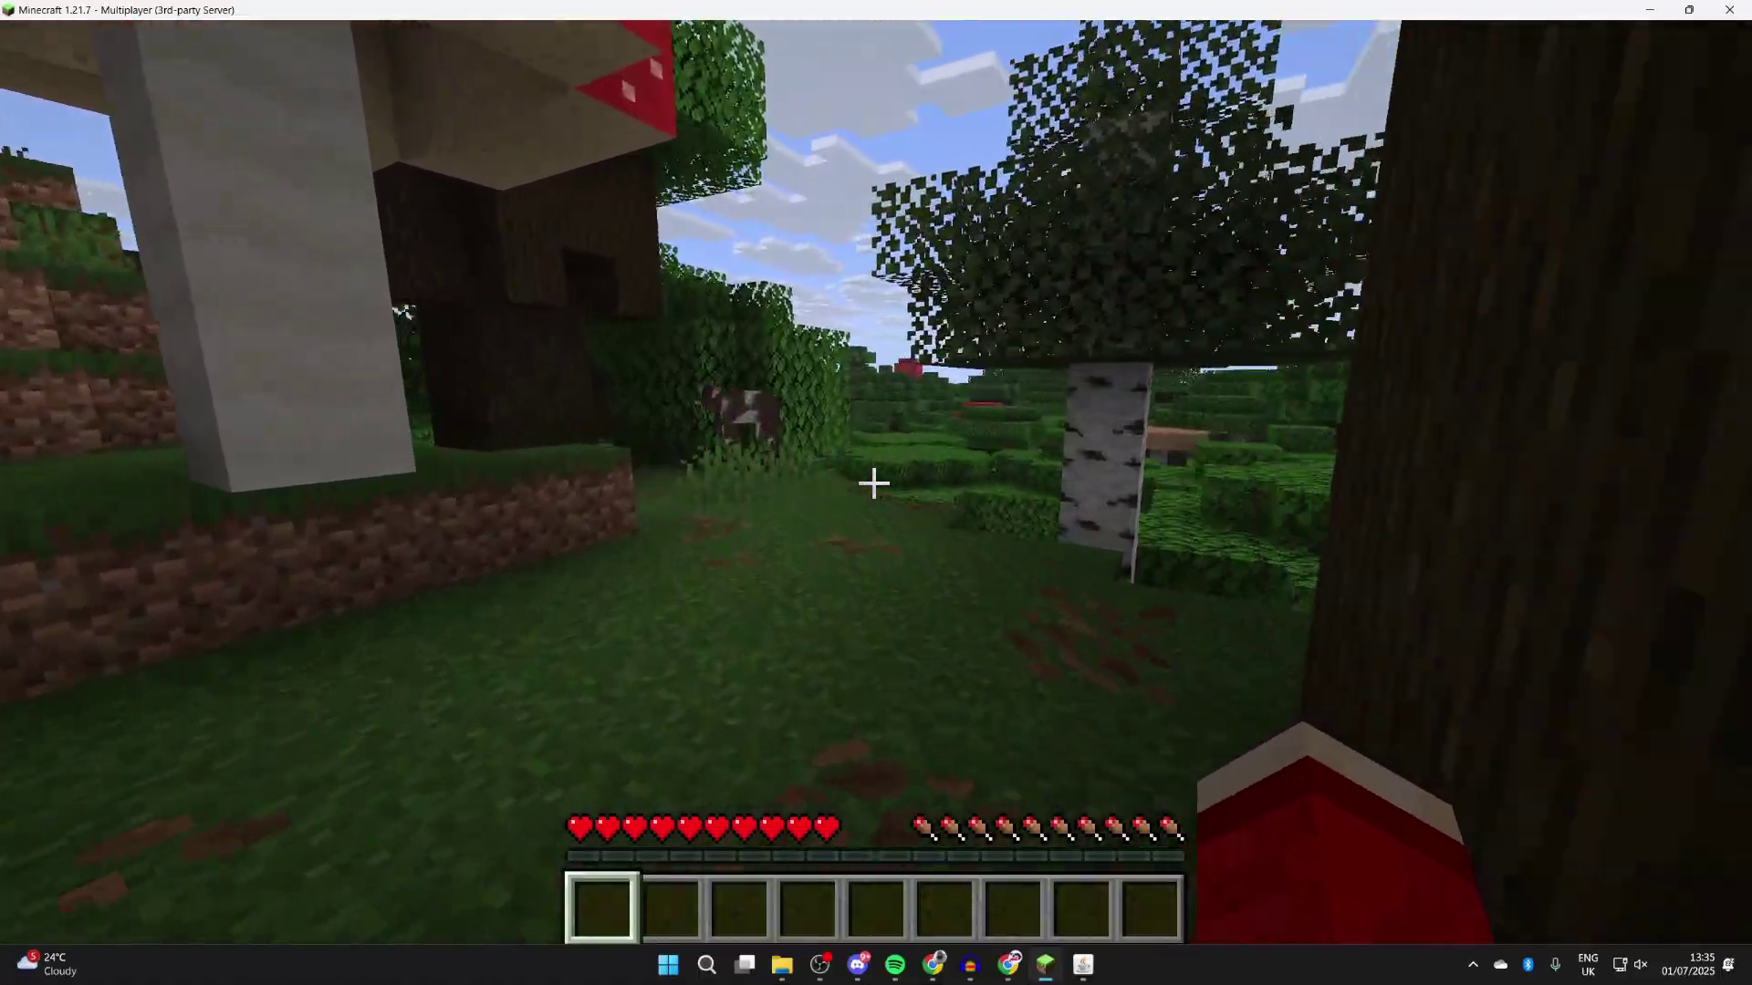
key("w")
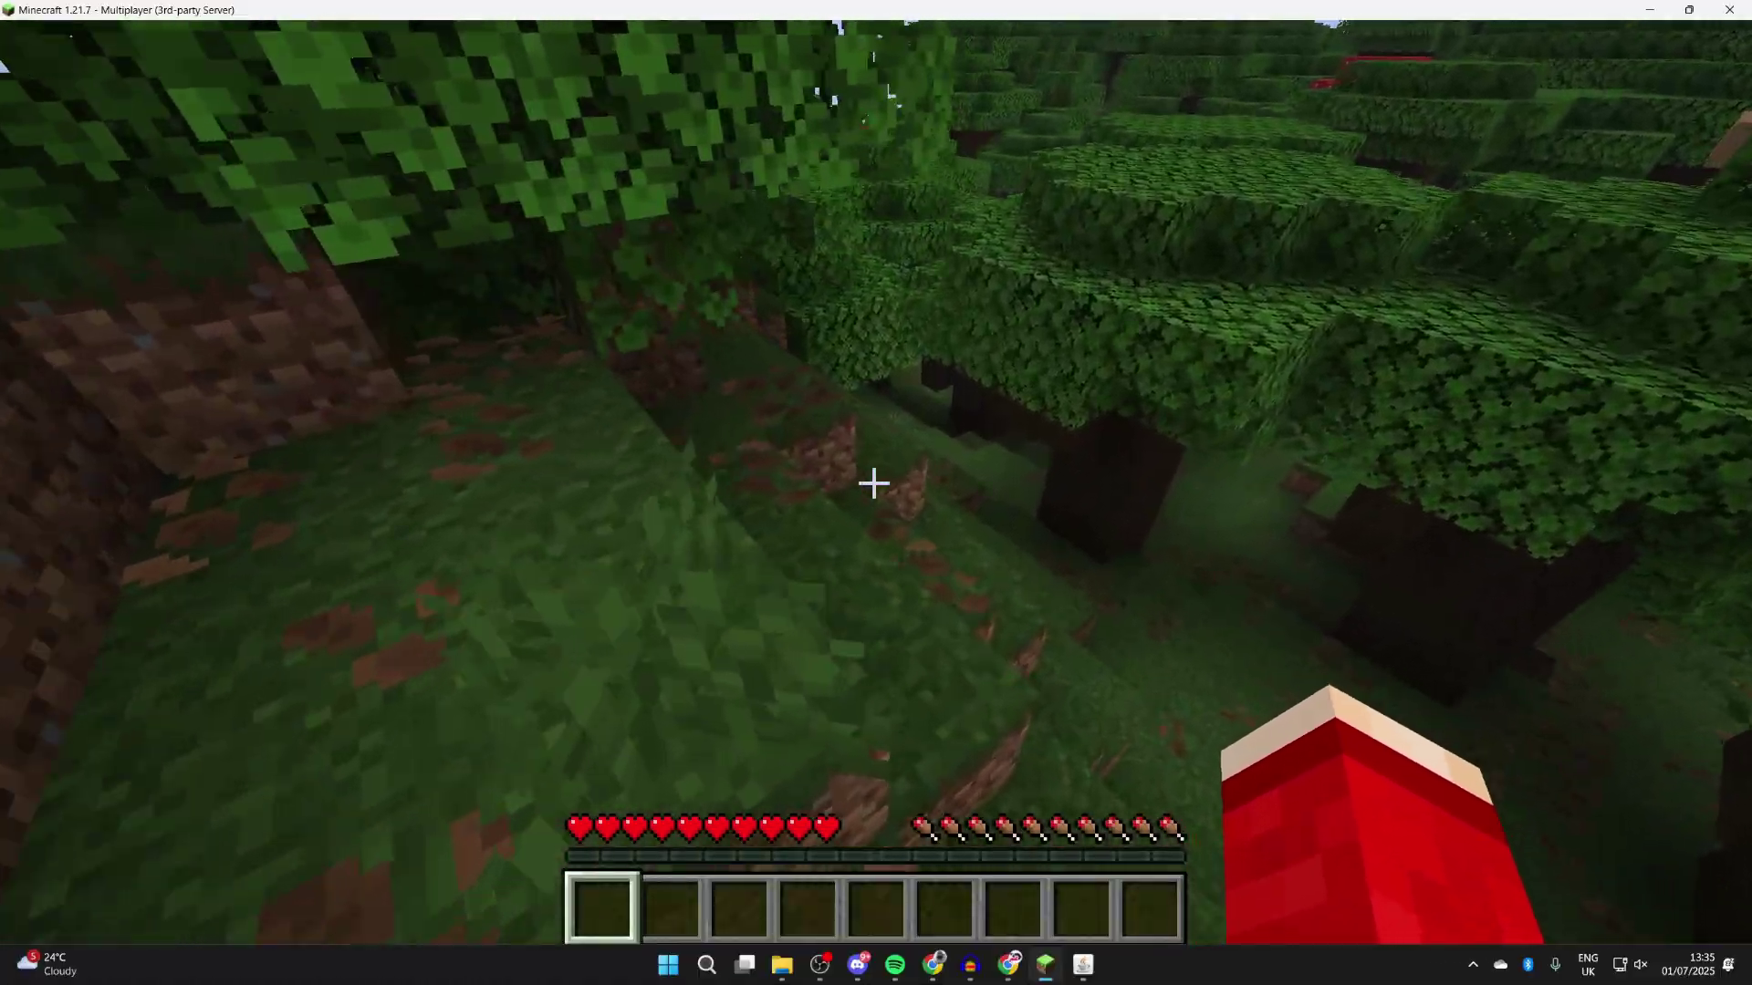
key("w")
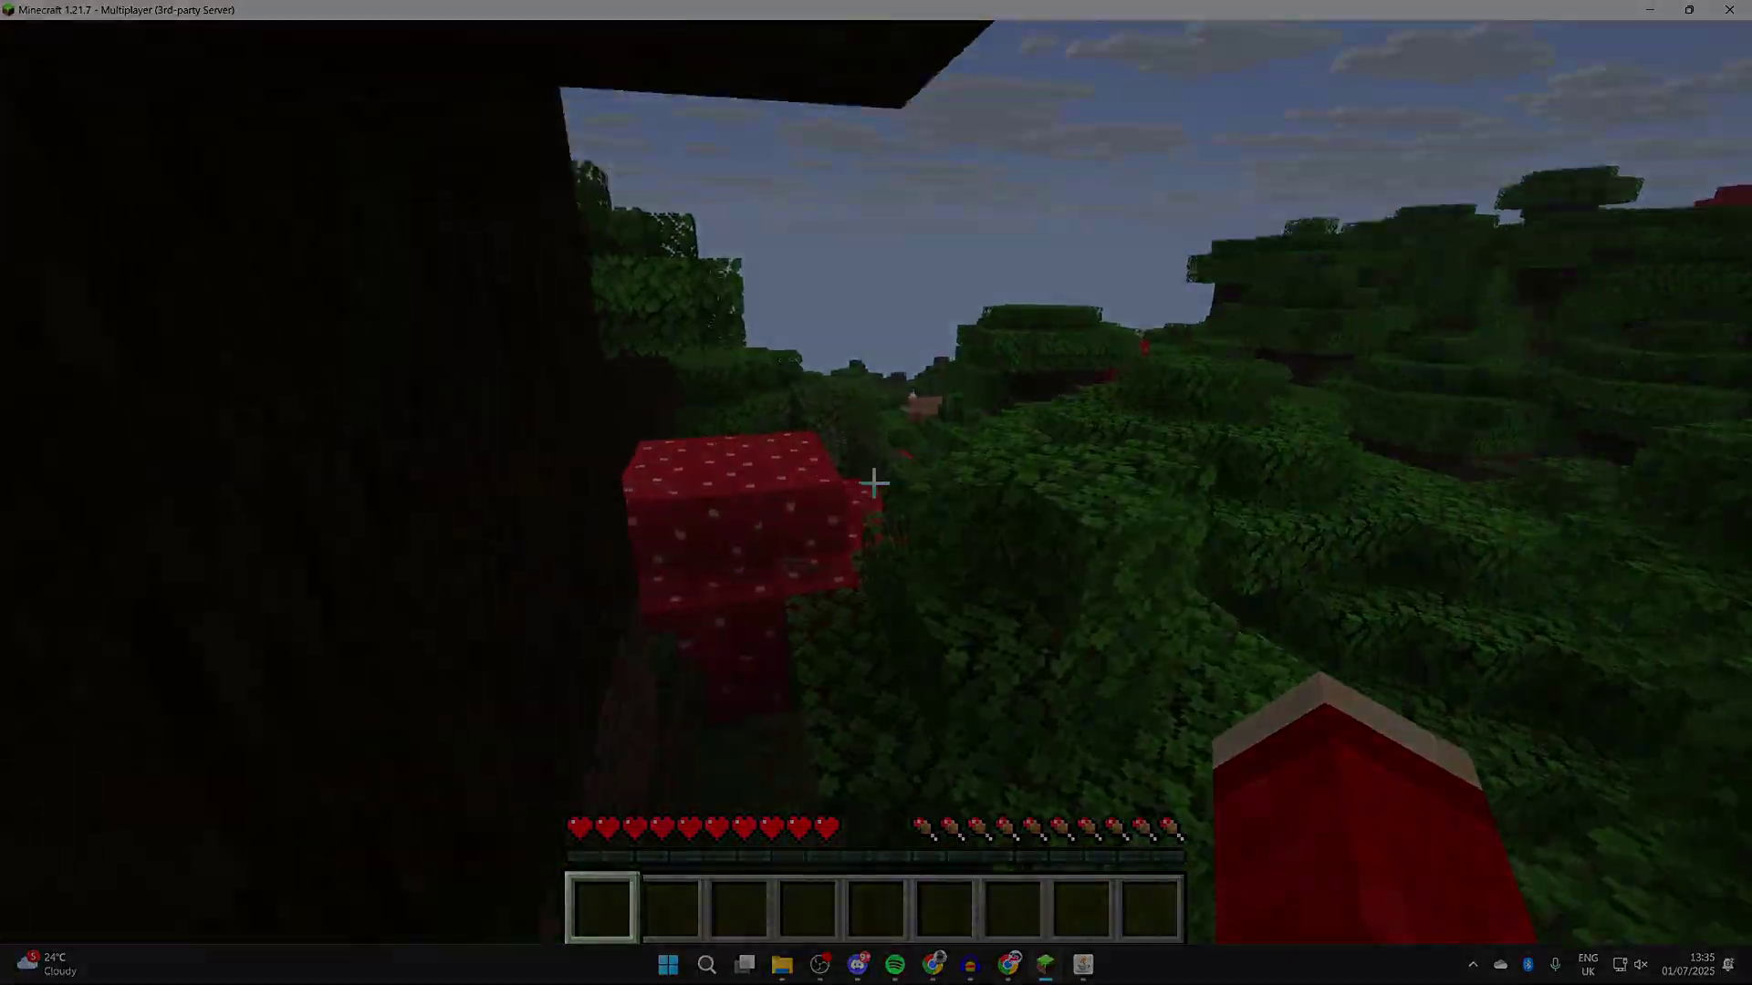